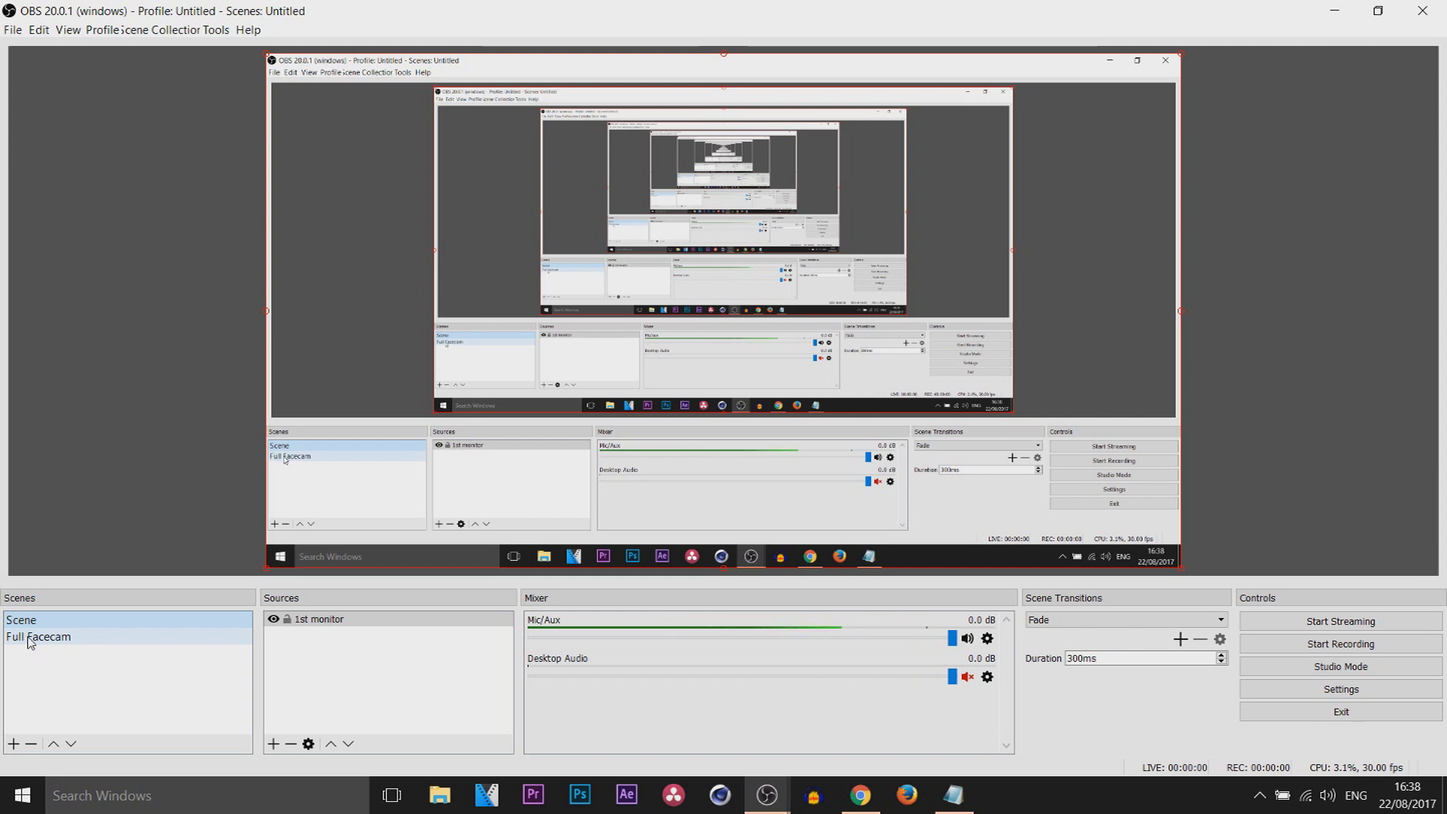
Step: After previewing Full Facecam and Scene, create a new scene named Scene 2
{"action": "left_click", "coordinate": [31, 640]}
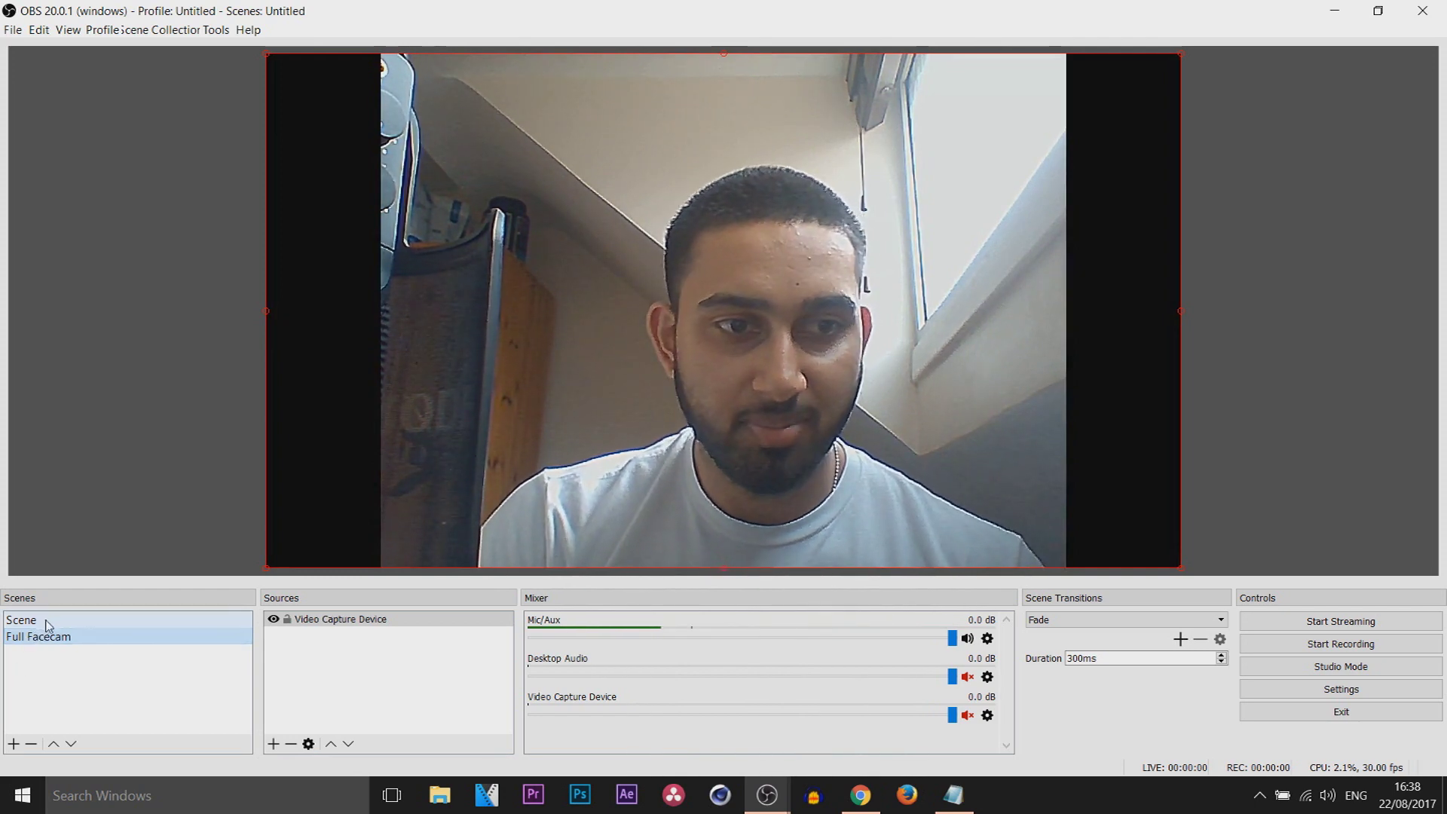
{"action": "left_click", "coordinate": [49, 621]}
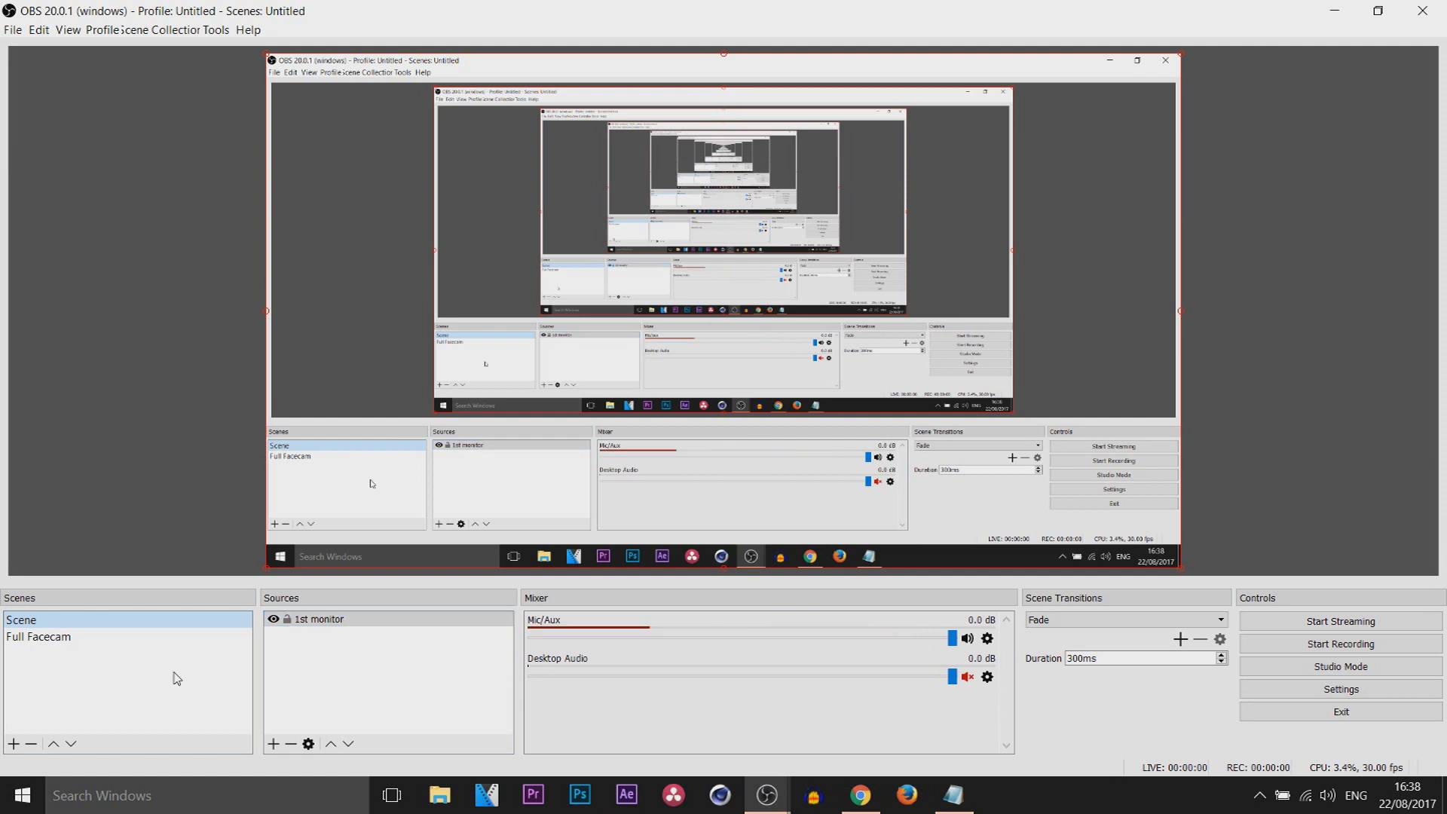
{"action": "left_click", "coordinate": [13, 744]}
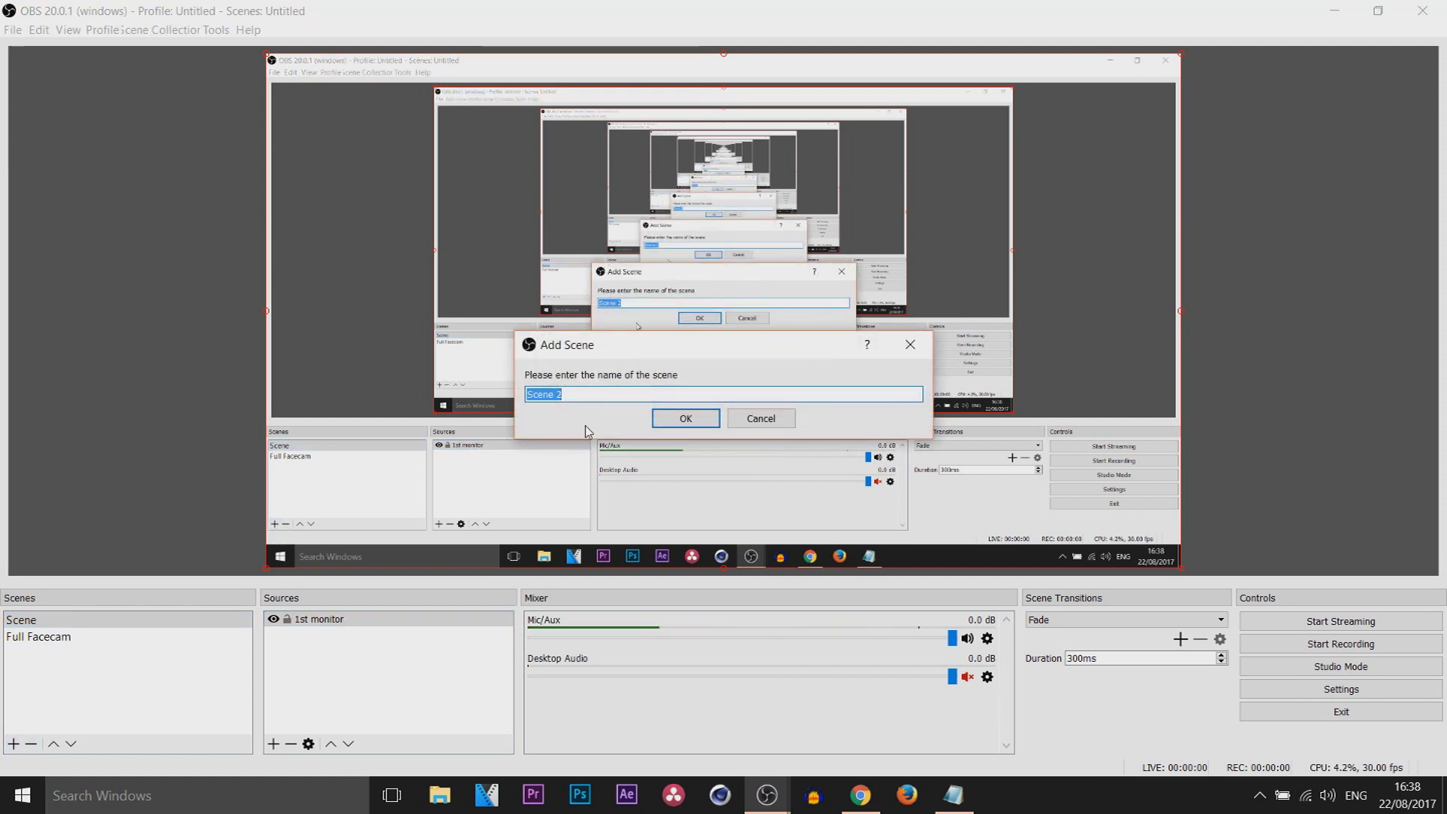
{"action": "left_click", "coordinate": [685, 418]}
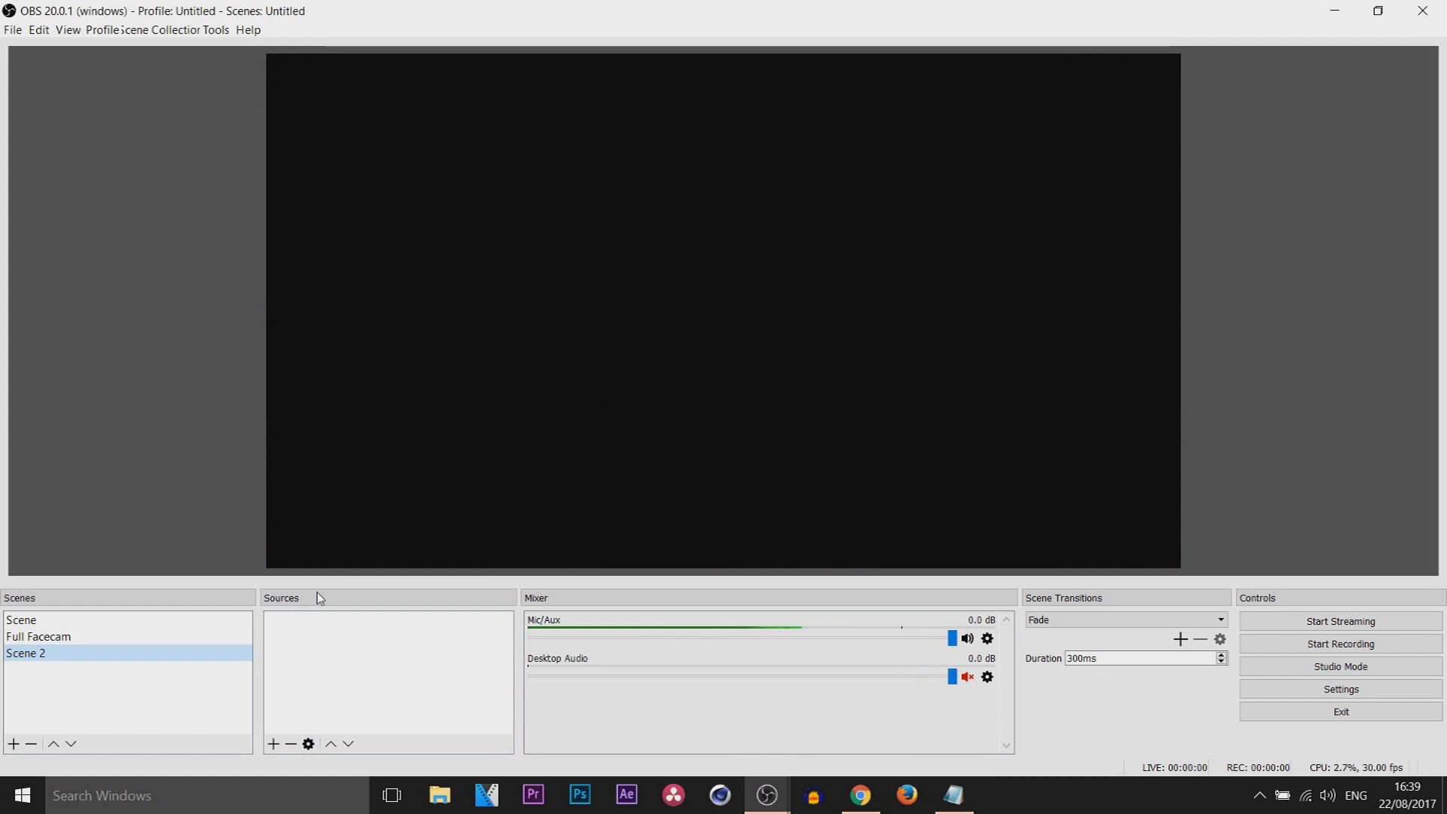
{"action": "left_click", "coordinate": [275, 745]}
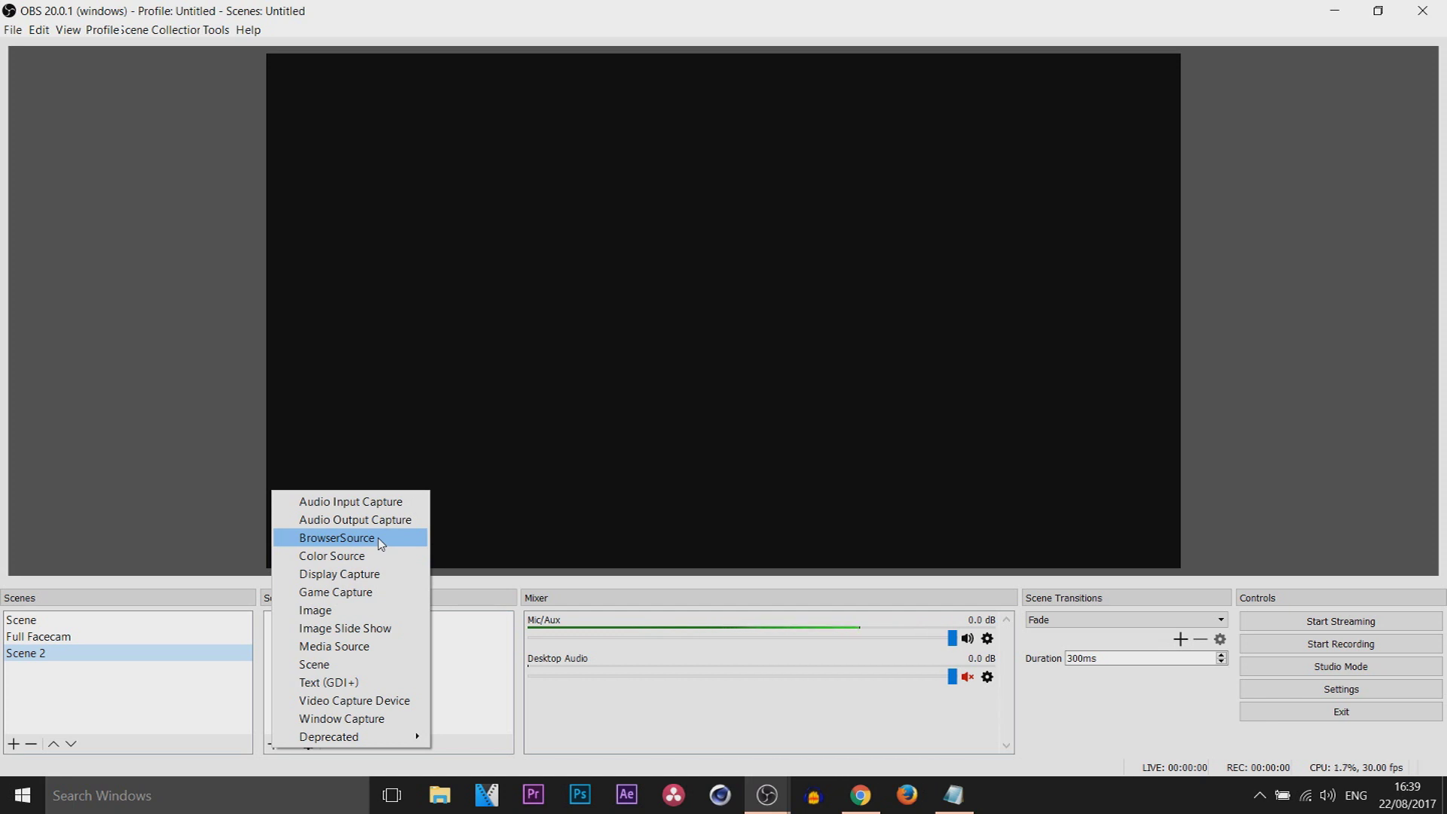
Step: Add a Display Capture source to Scene 2 that captures Display 0 at 1920x1080
{"action": "left_click", "coordinate": [384, 574]}
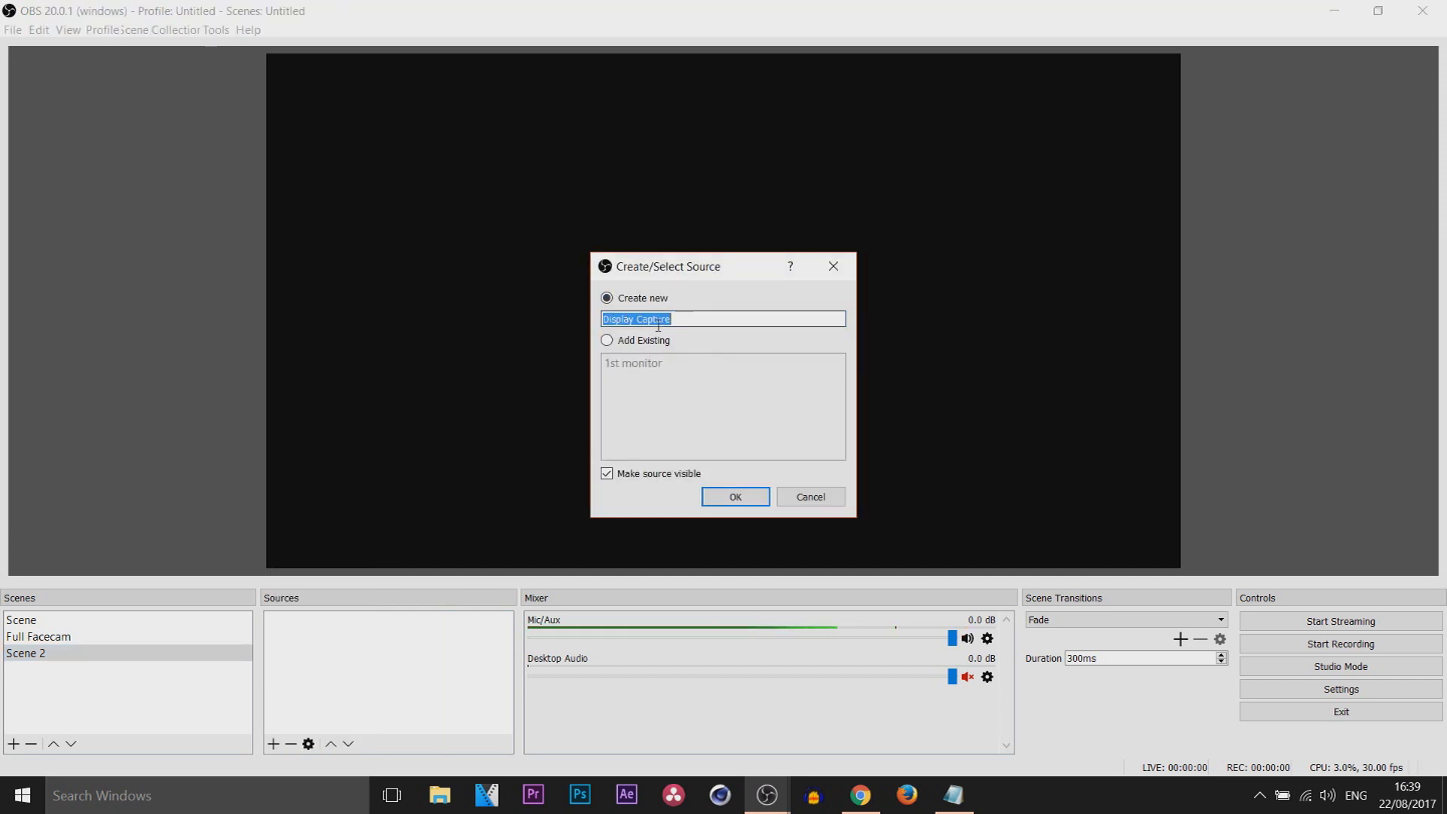
{"action": "left_click", "coordinate": [737, 502]}
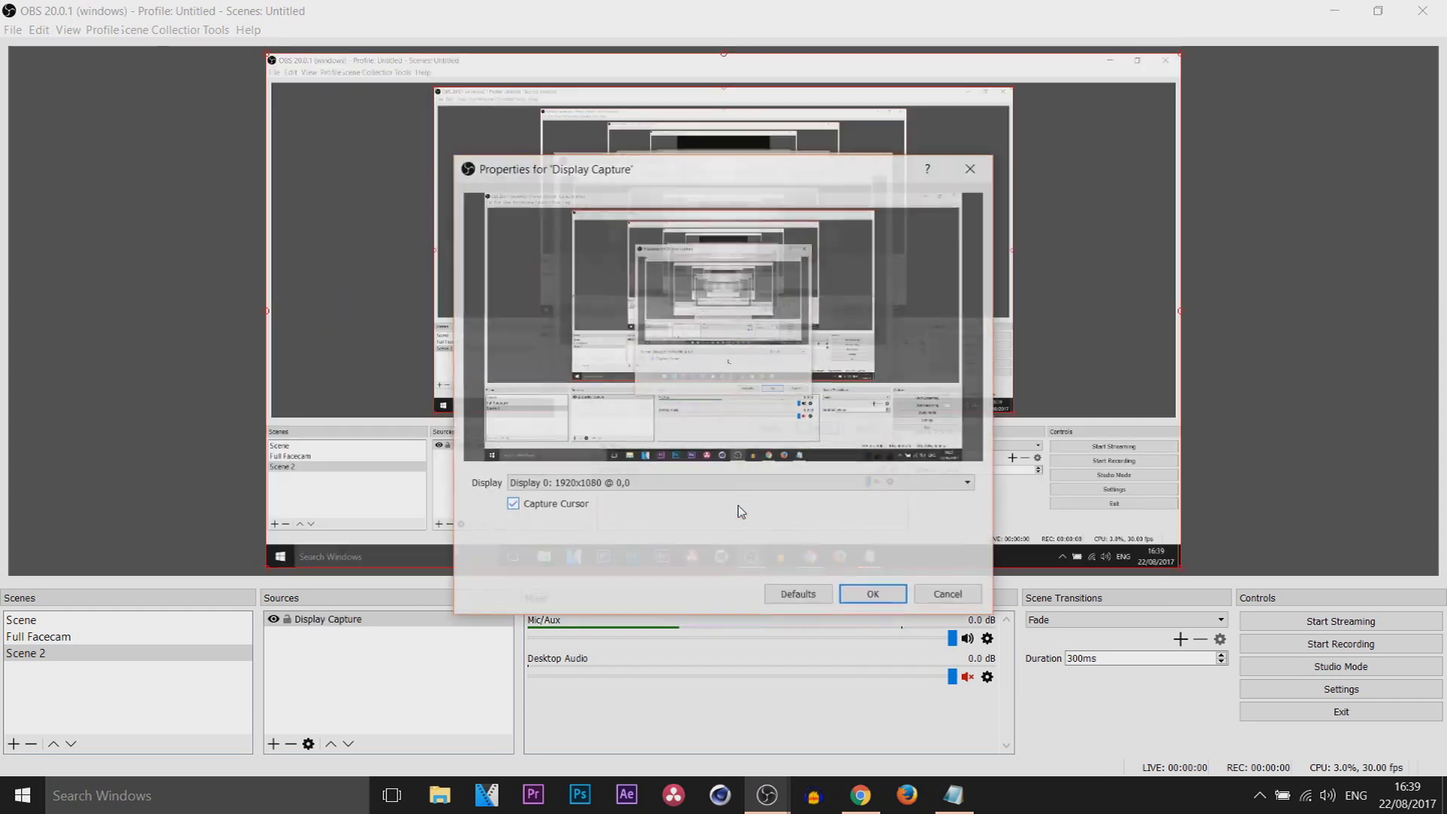
{"action": "left_click", "coordinate": [597, 489]}
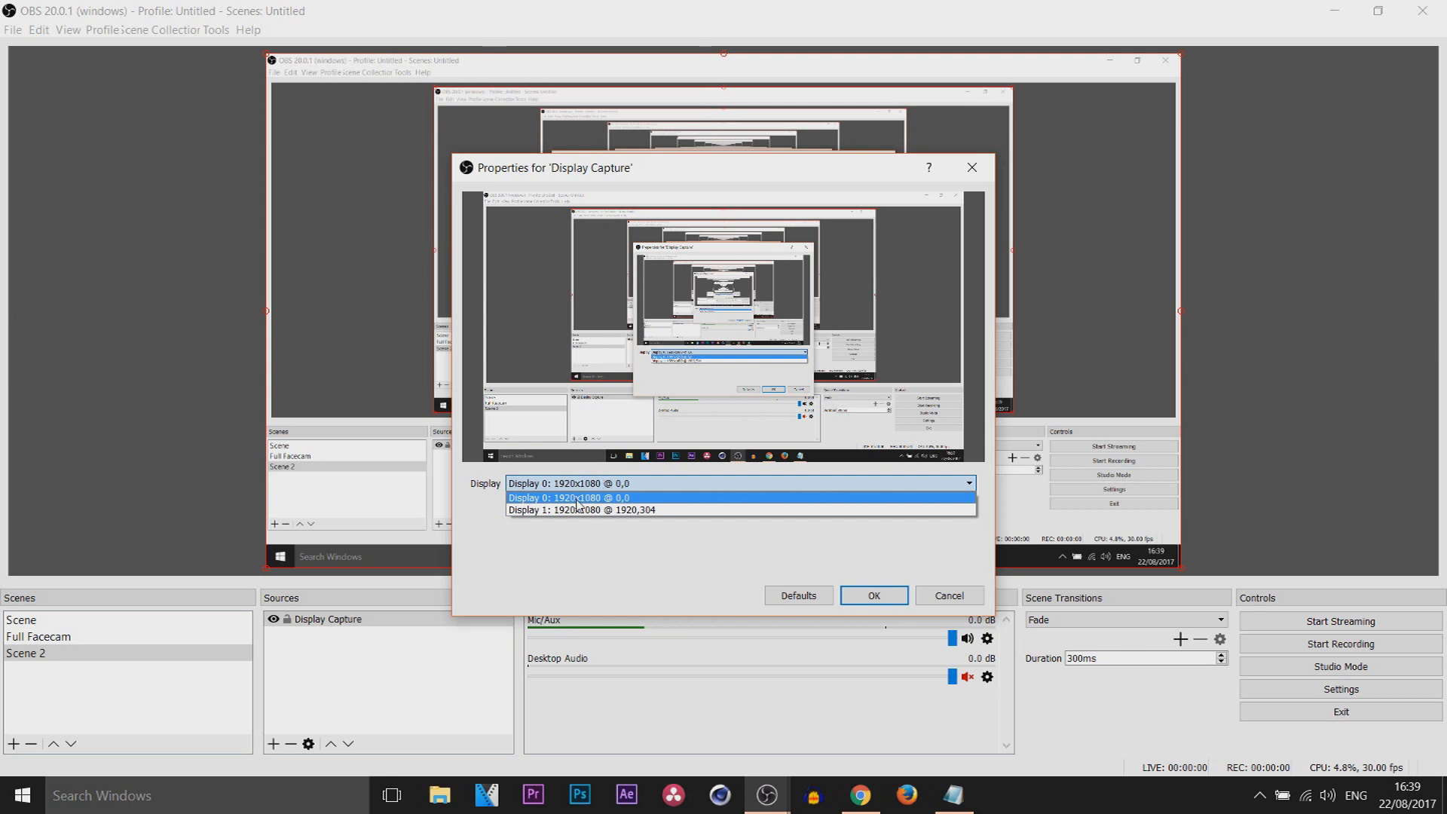
{"action": "left_click", "coordinate": [540, 499]}
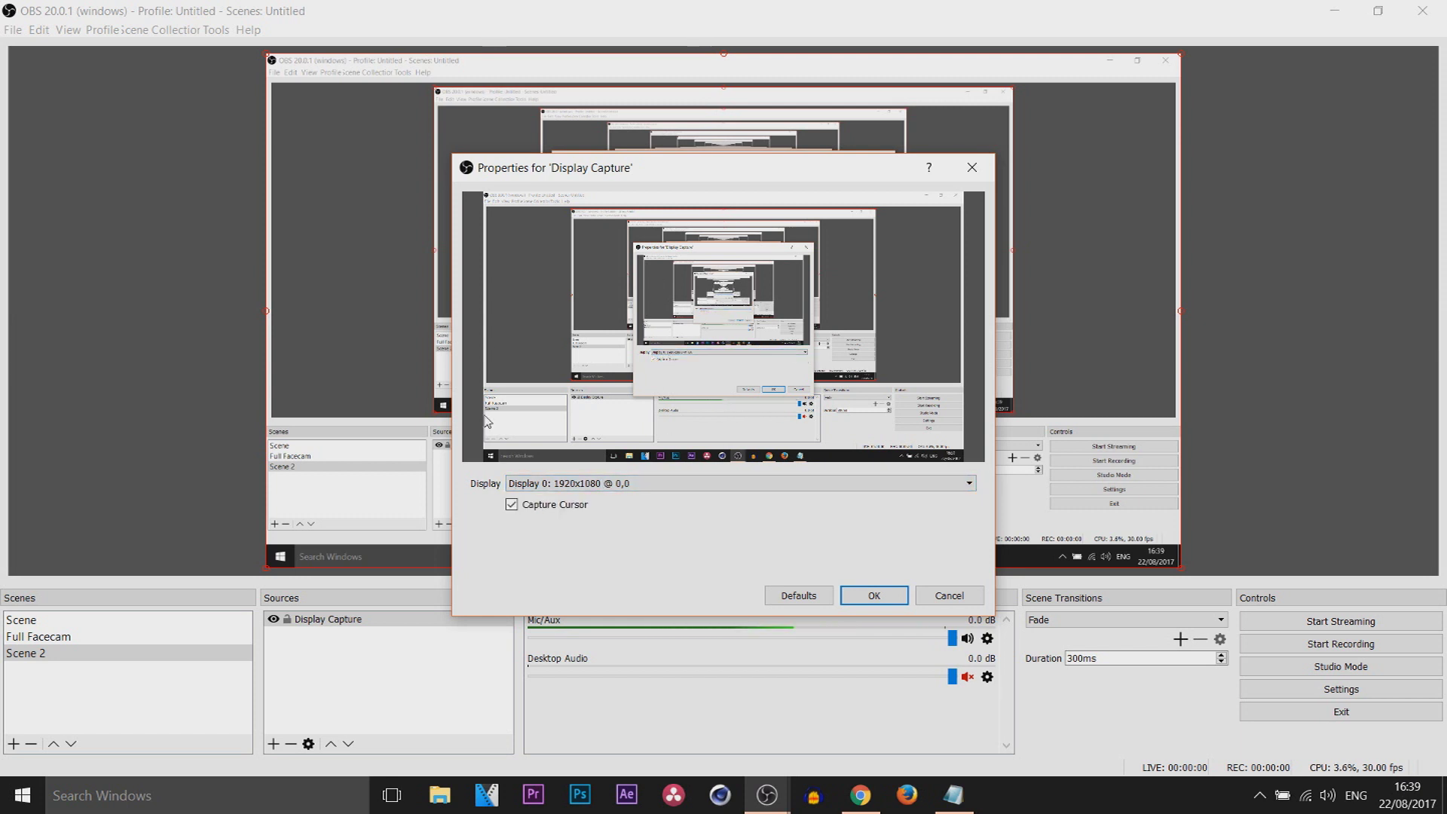
{"action": "left_click", "coordinate": [596, 483]}
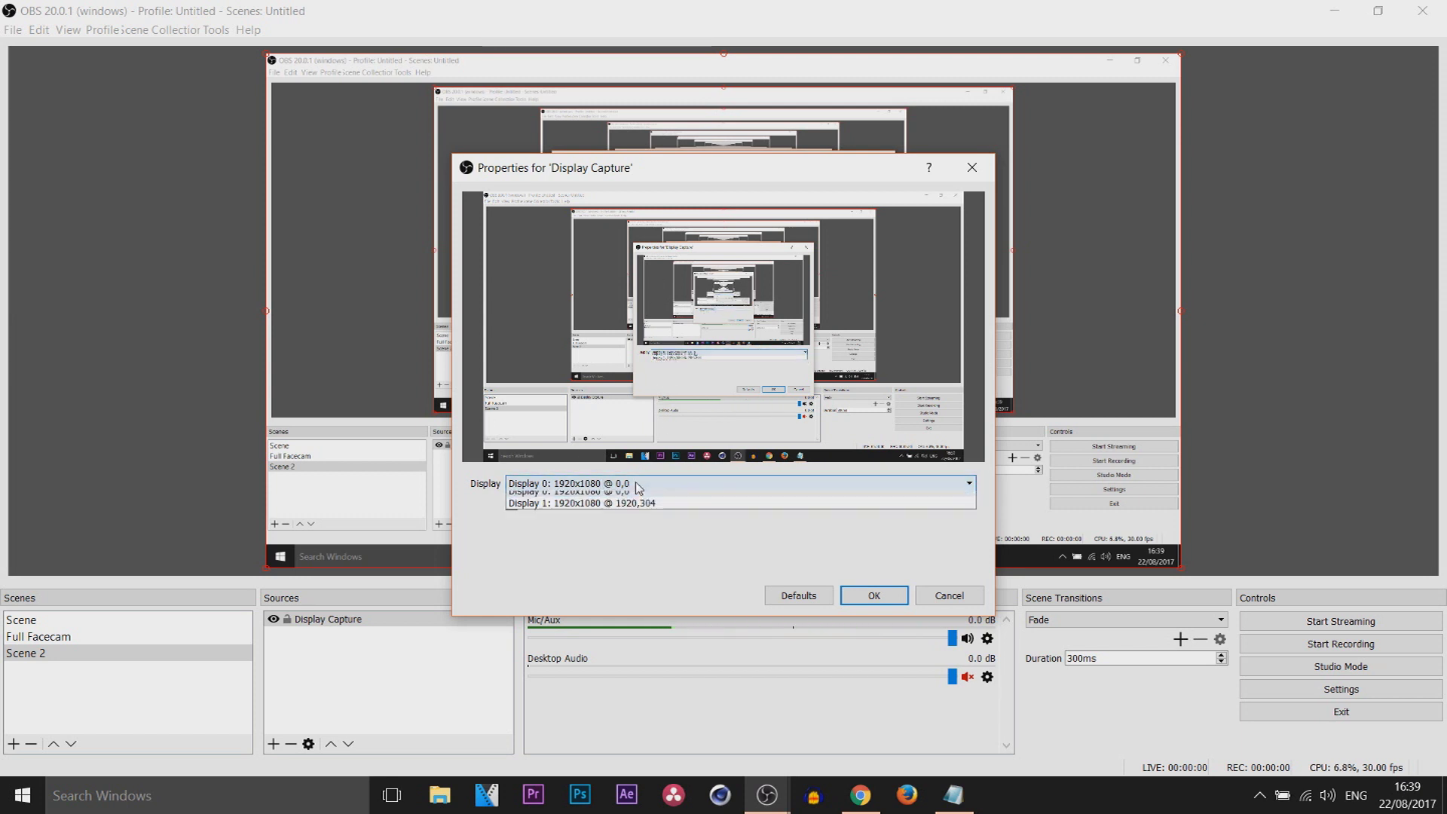
{"action": "left_click", "coordinate": [595, 511]}
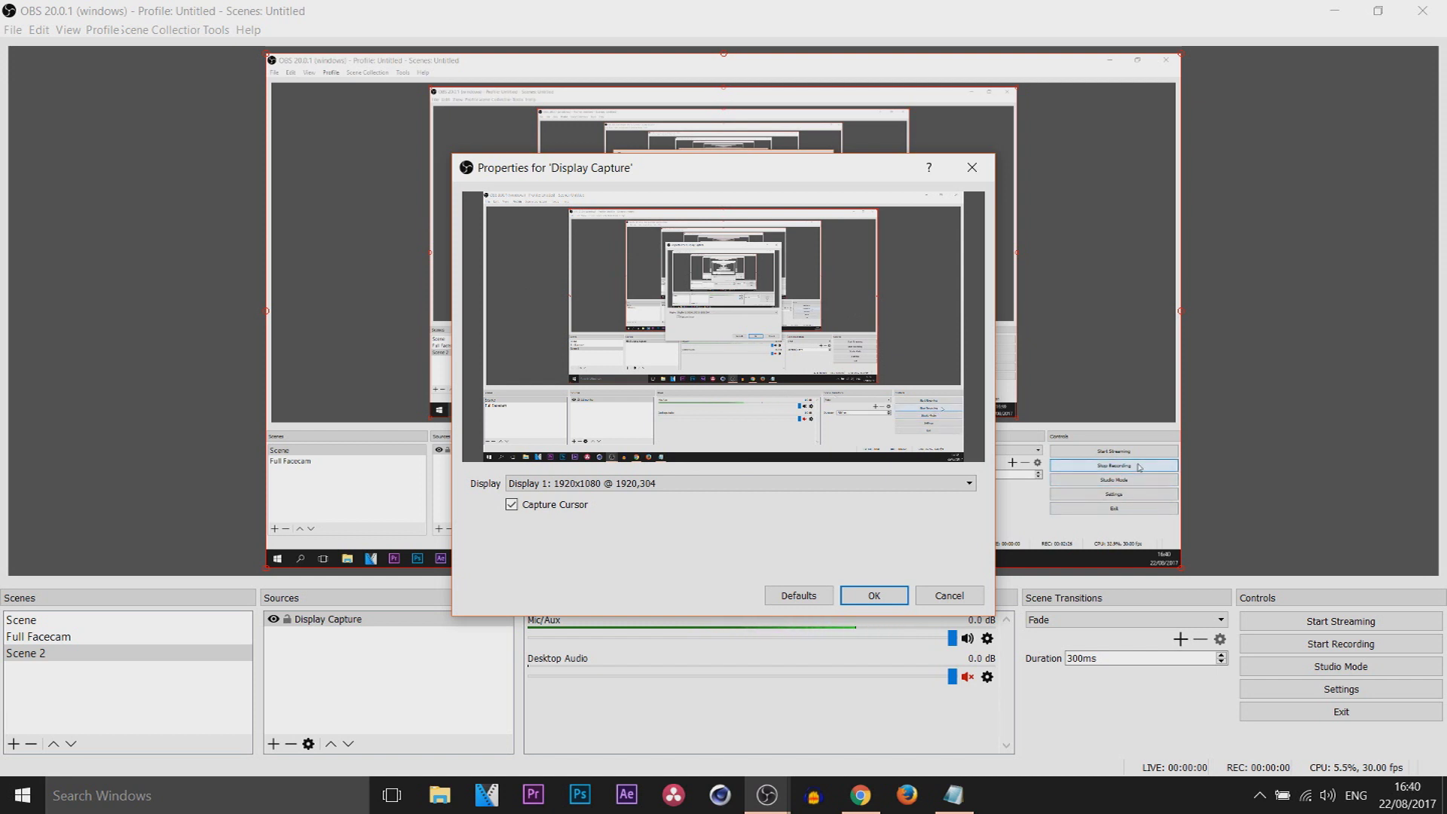
{"action": "left_click", "coordinate": [627, 484]}
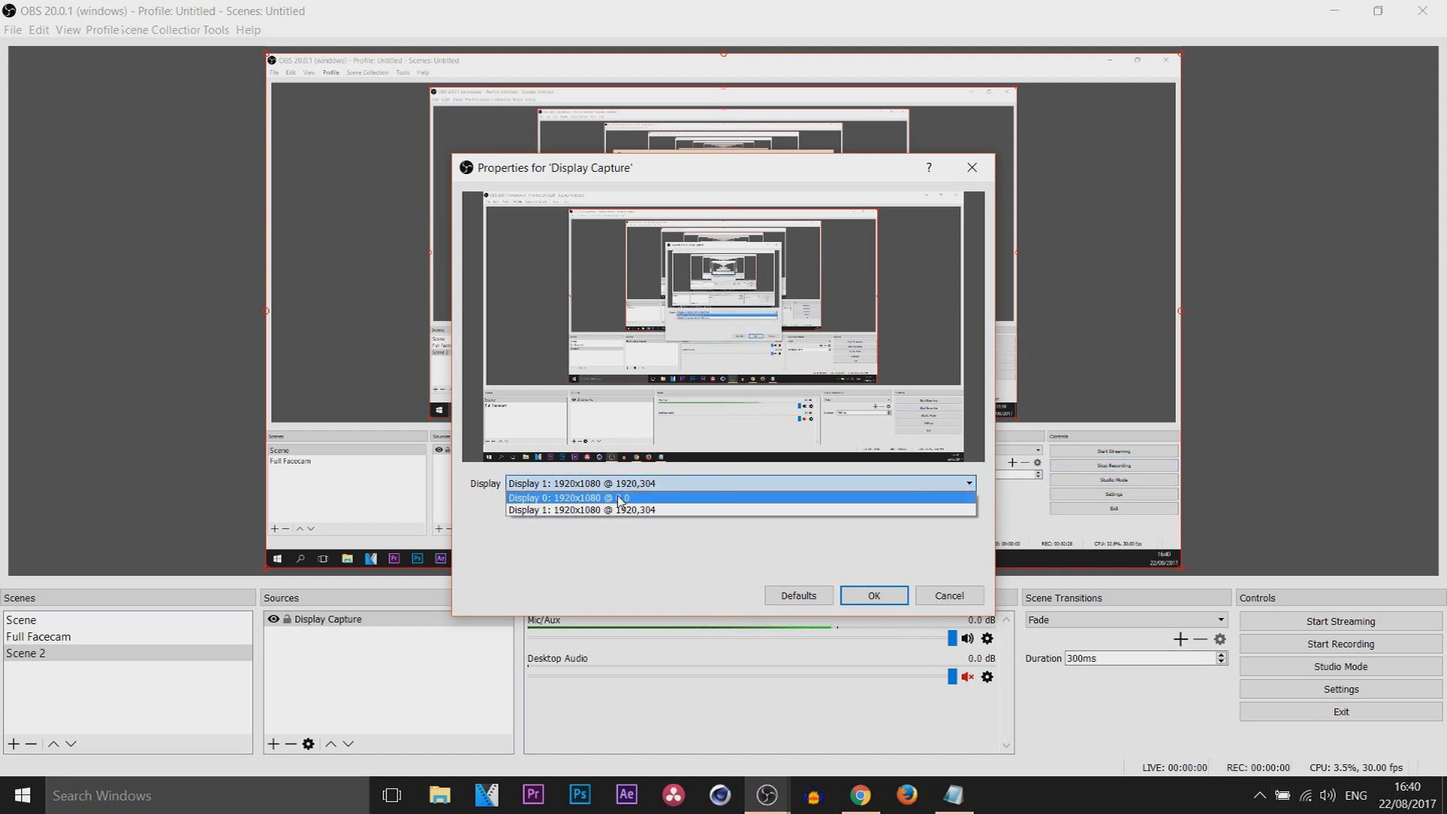
{"action": "left_click", "coordinate": [619, 498]}
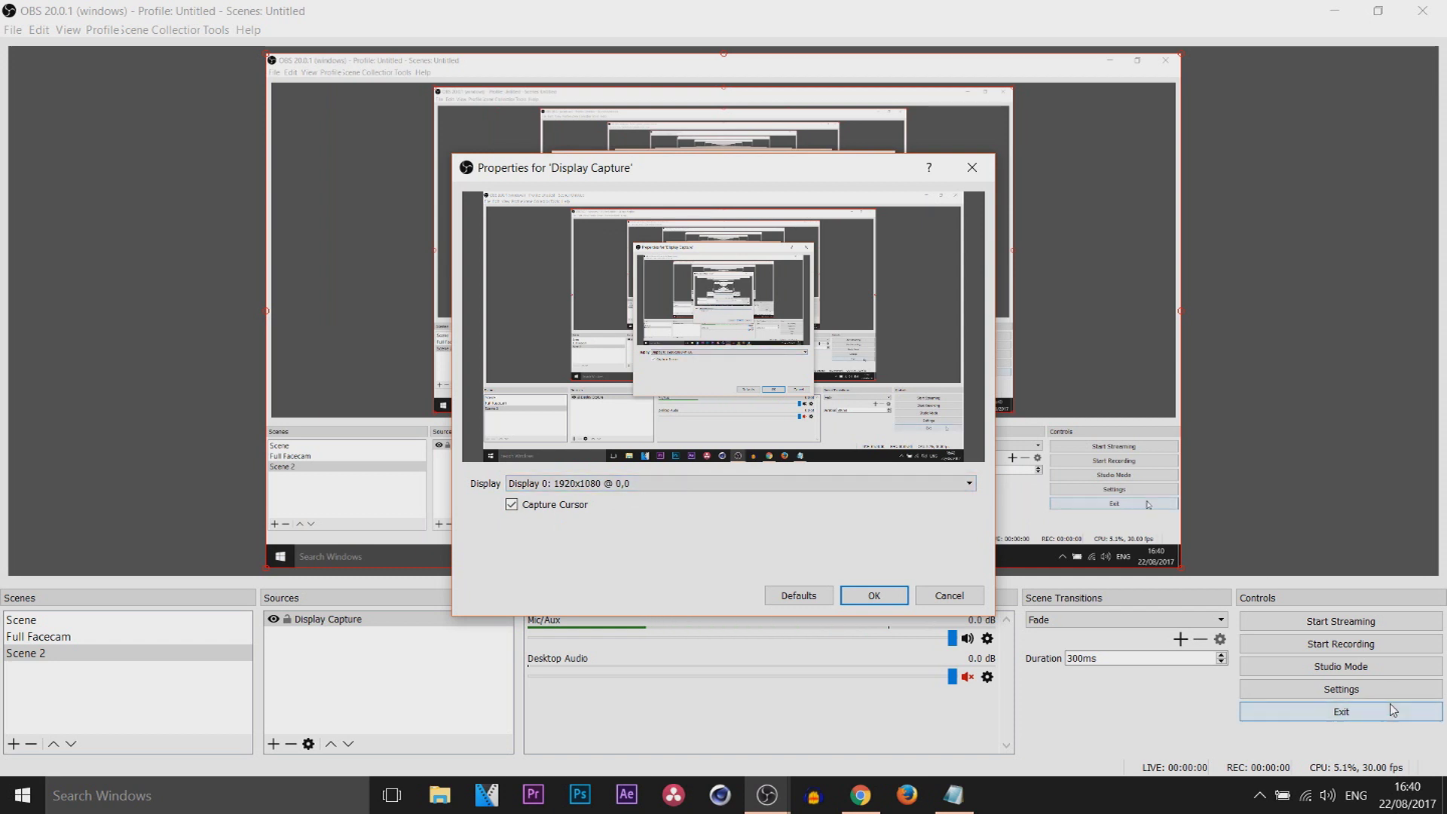
{"action": "left_click", "coordinate": [872, 597]}
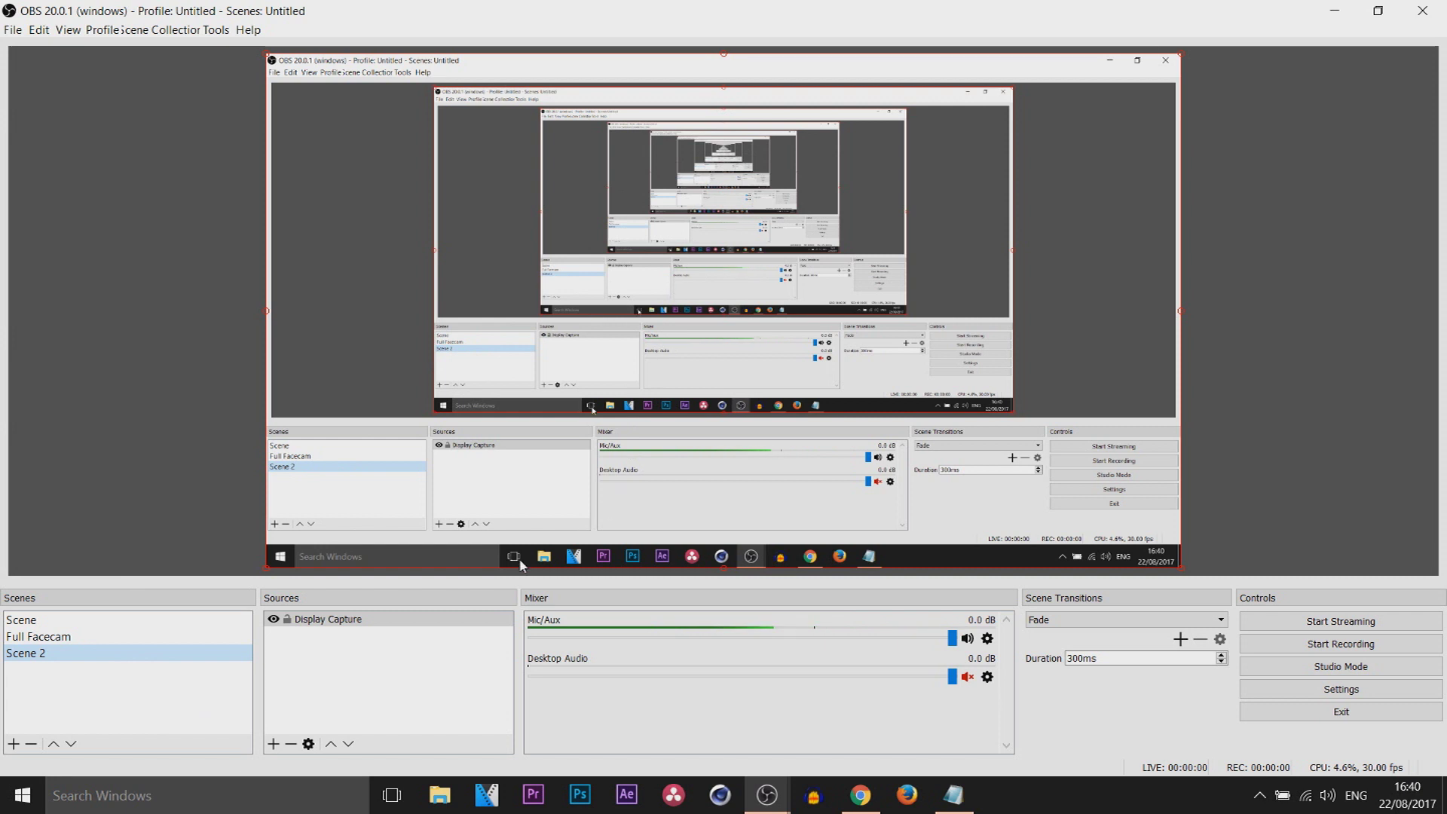
{"action": "left_click", "coordinate": [322, 622]}
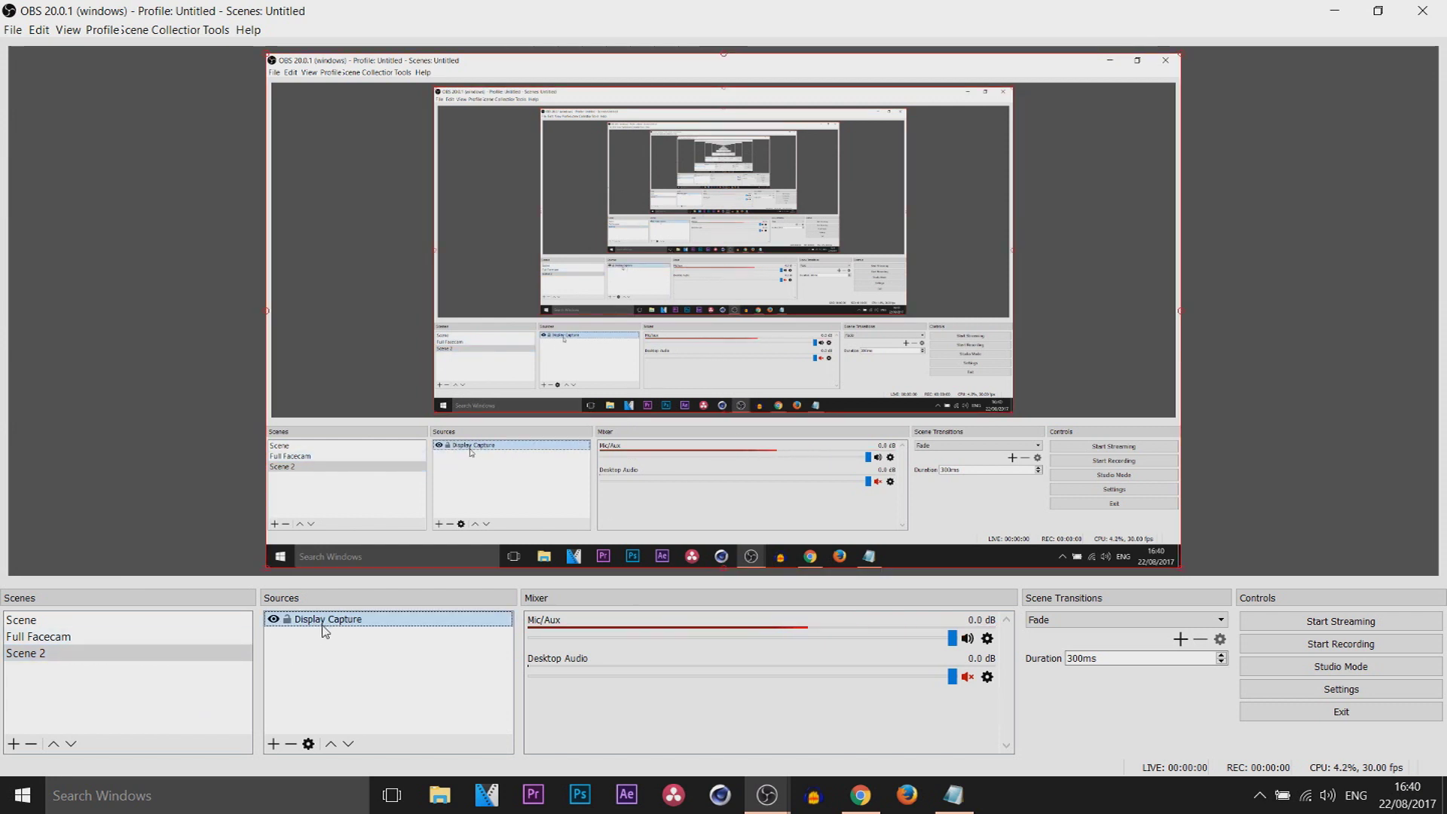
Step: Switch the Display Capture source to Display 1, the MSI desktop
{"action": "right_click", "coordinate": [324, 624]}
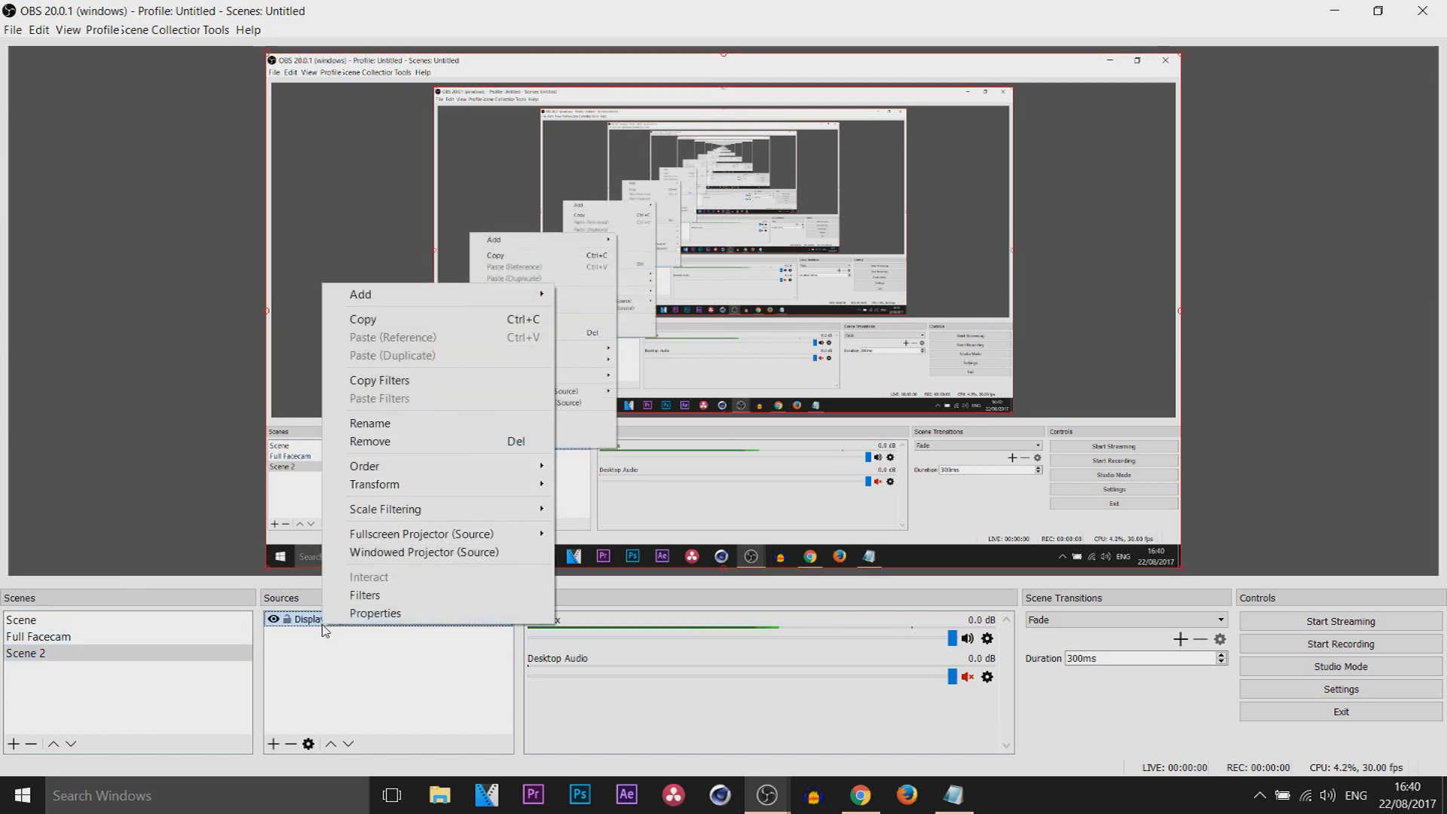
{"action": "left_click", "coordinate": [372, 615]}
{"action": "left_click", "coordinate": [536, 485]}
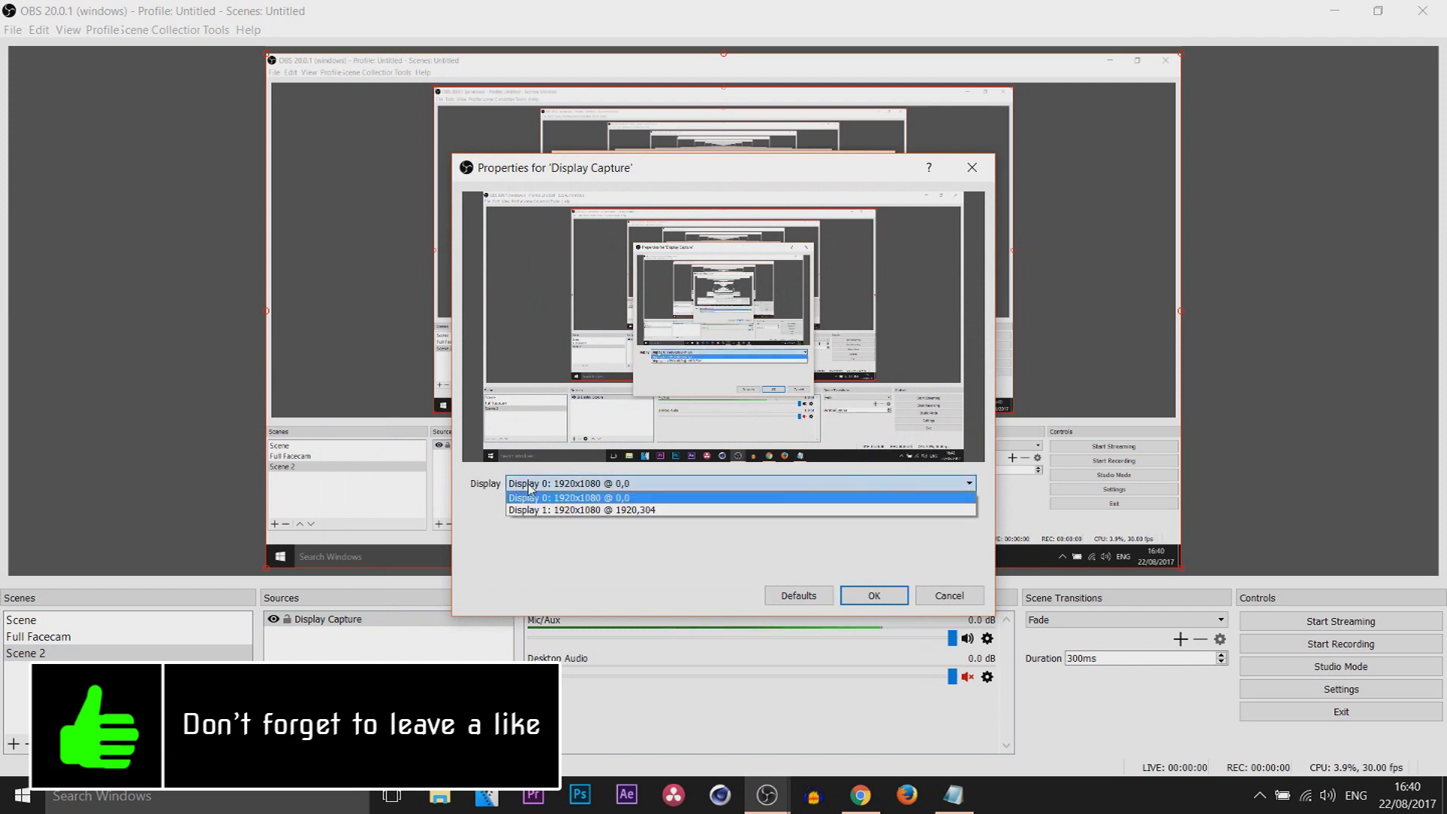
{"action": "left_click", "coordinate": [538, 510]}
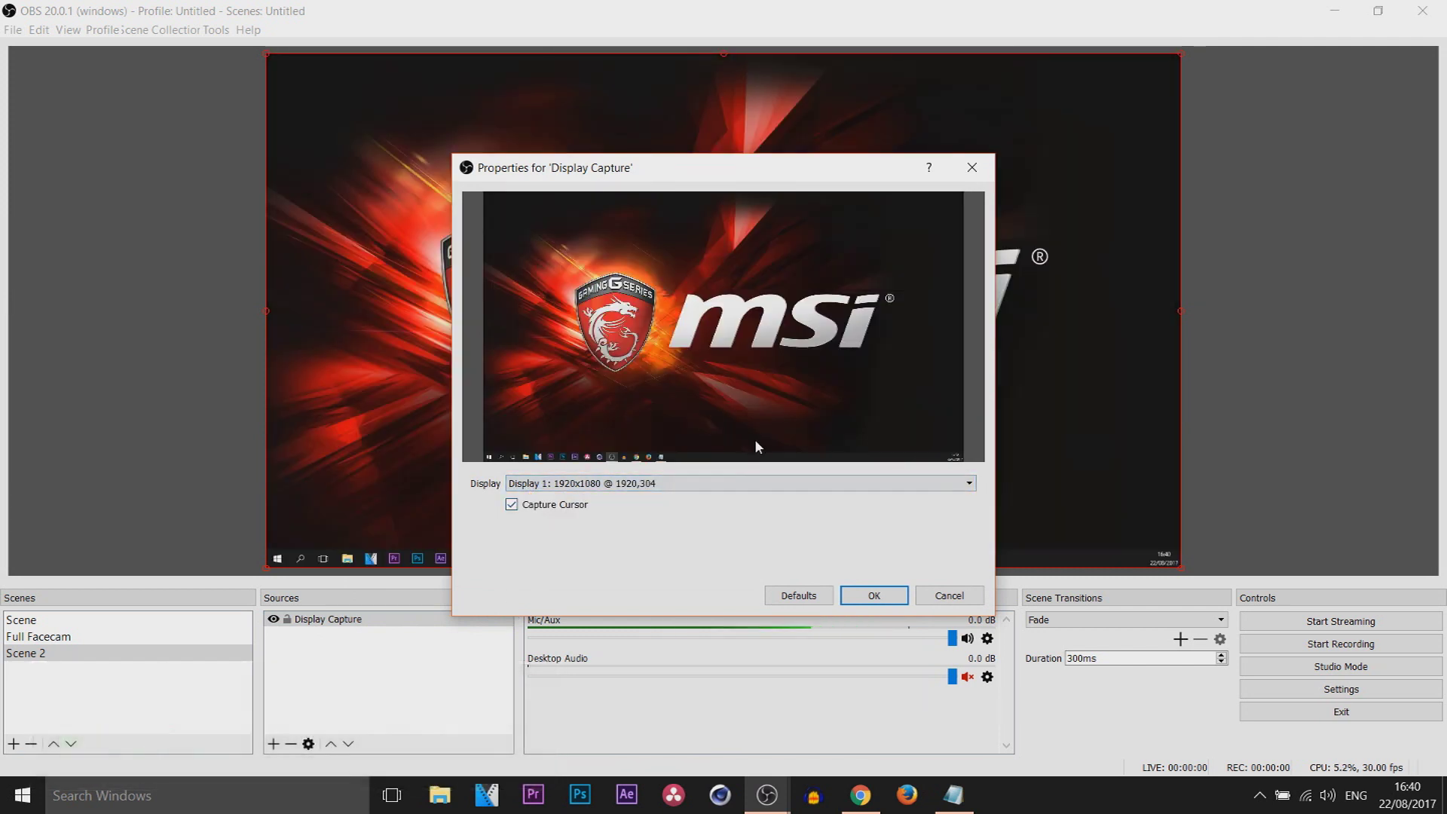
{"action": "left_click", "coordinate": [876, 597]}
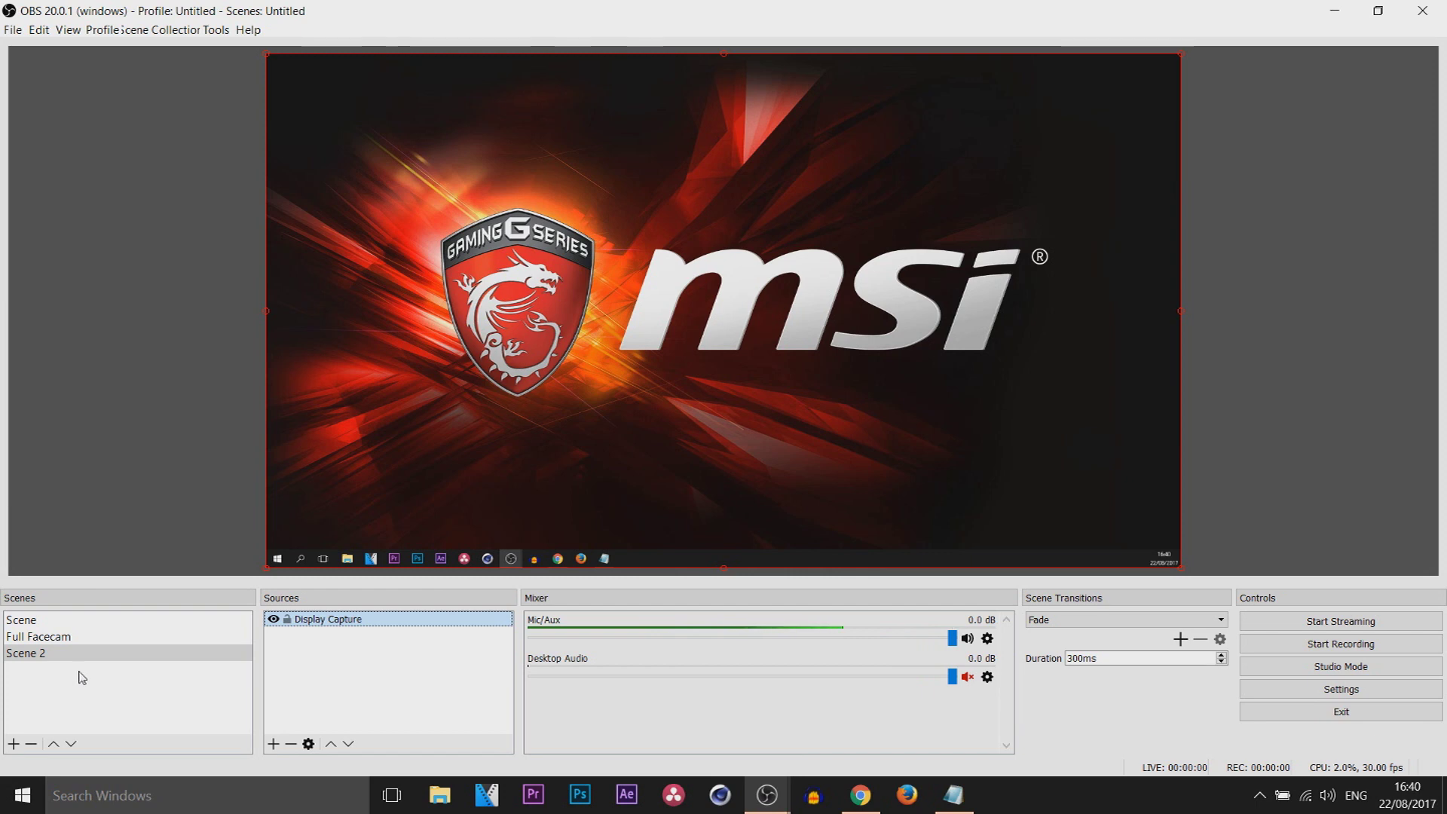
Step: Preview the Scene, Full Facecam and Scene 2 scenes in turn
{"action": "left_click", "coordinate": [81, 620]}
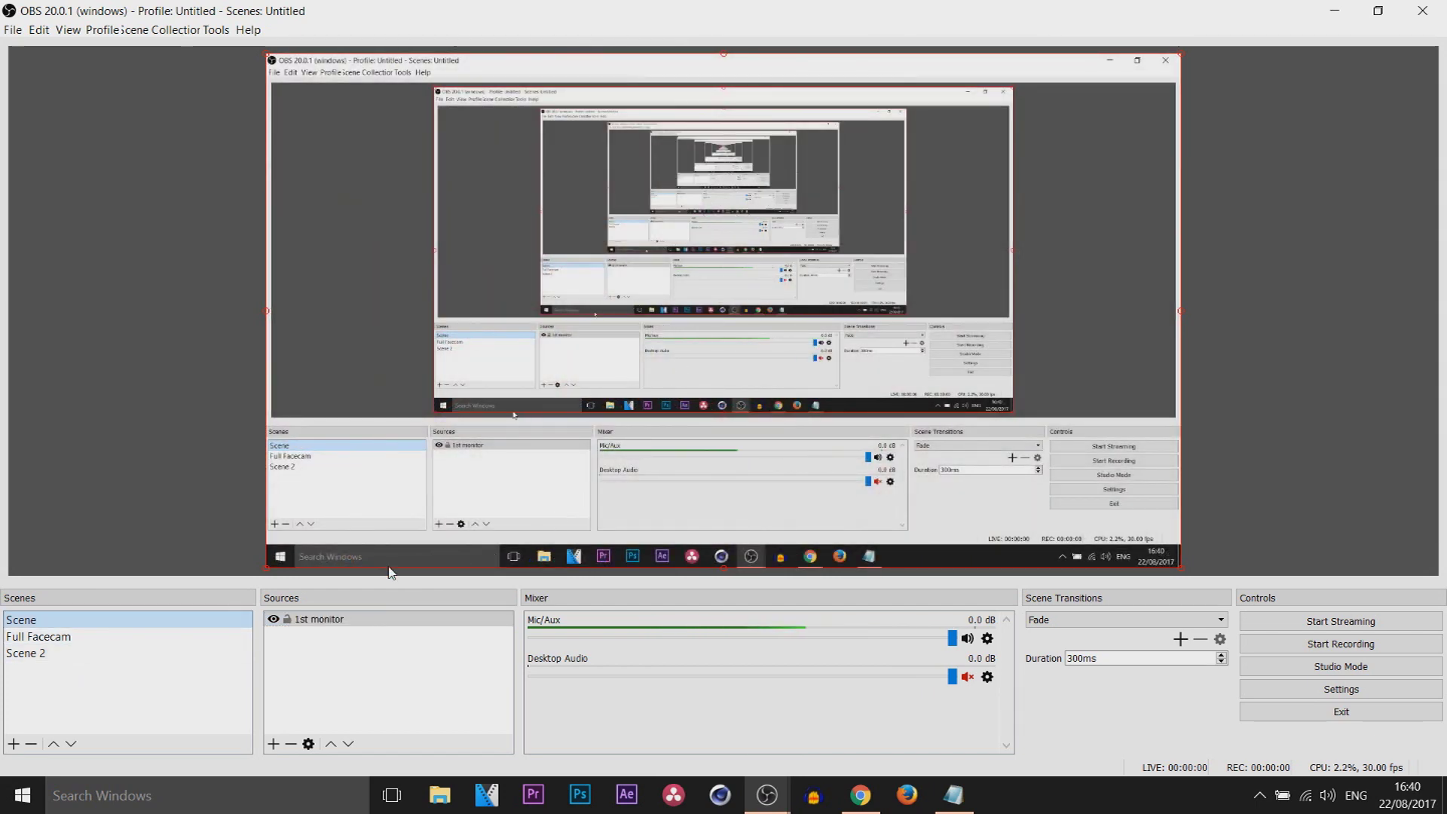
{"action": "left_click", "coordinate": [139, 638]}
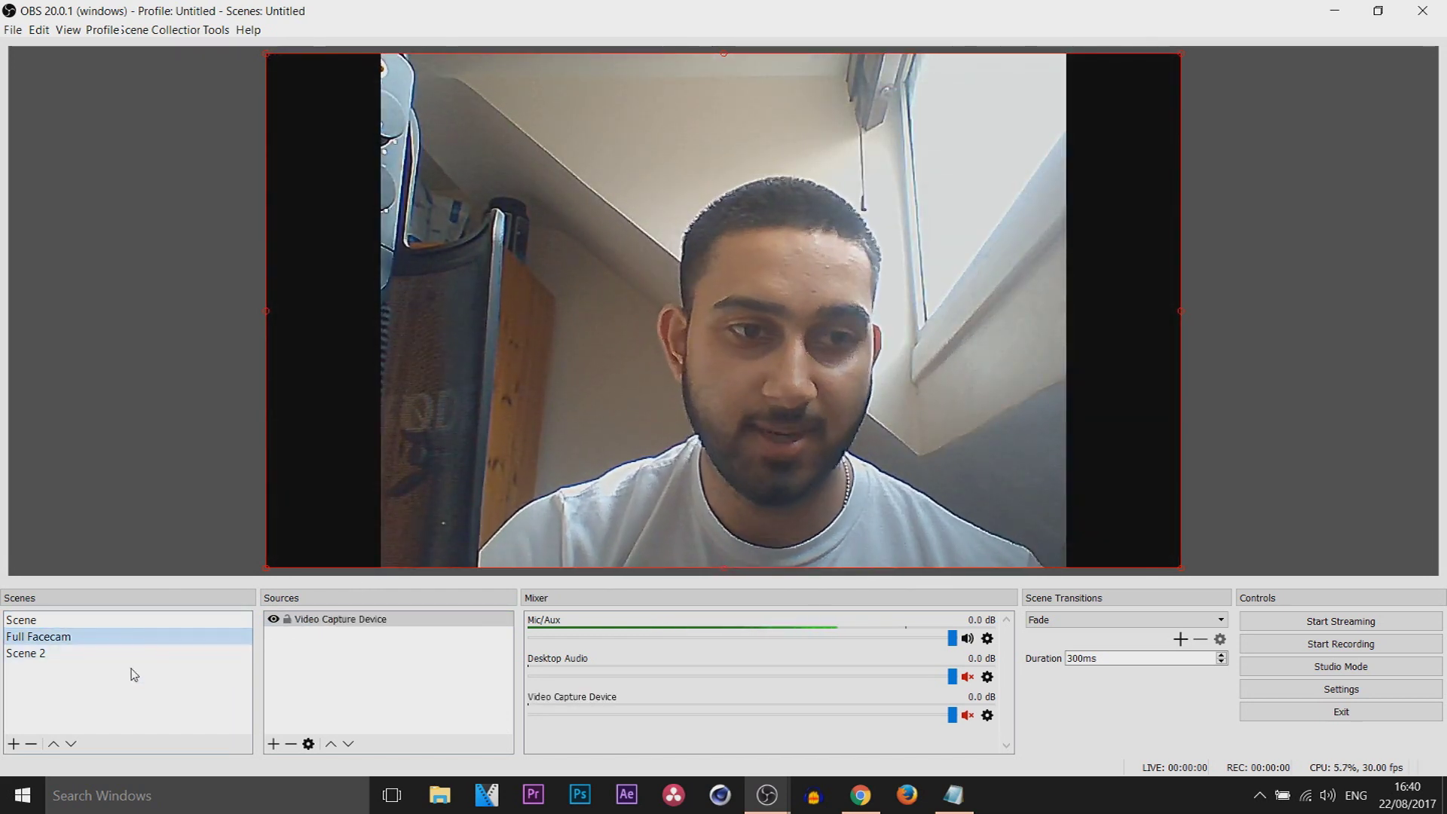
{"action": "left_click", "coordinate": [103, 659]}
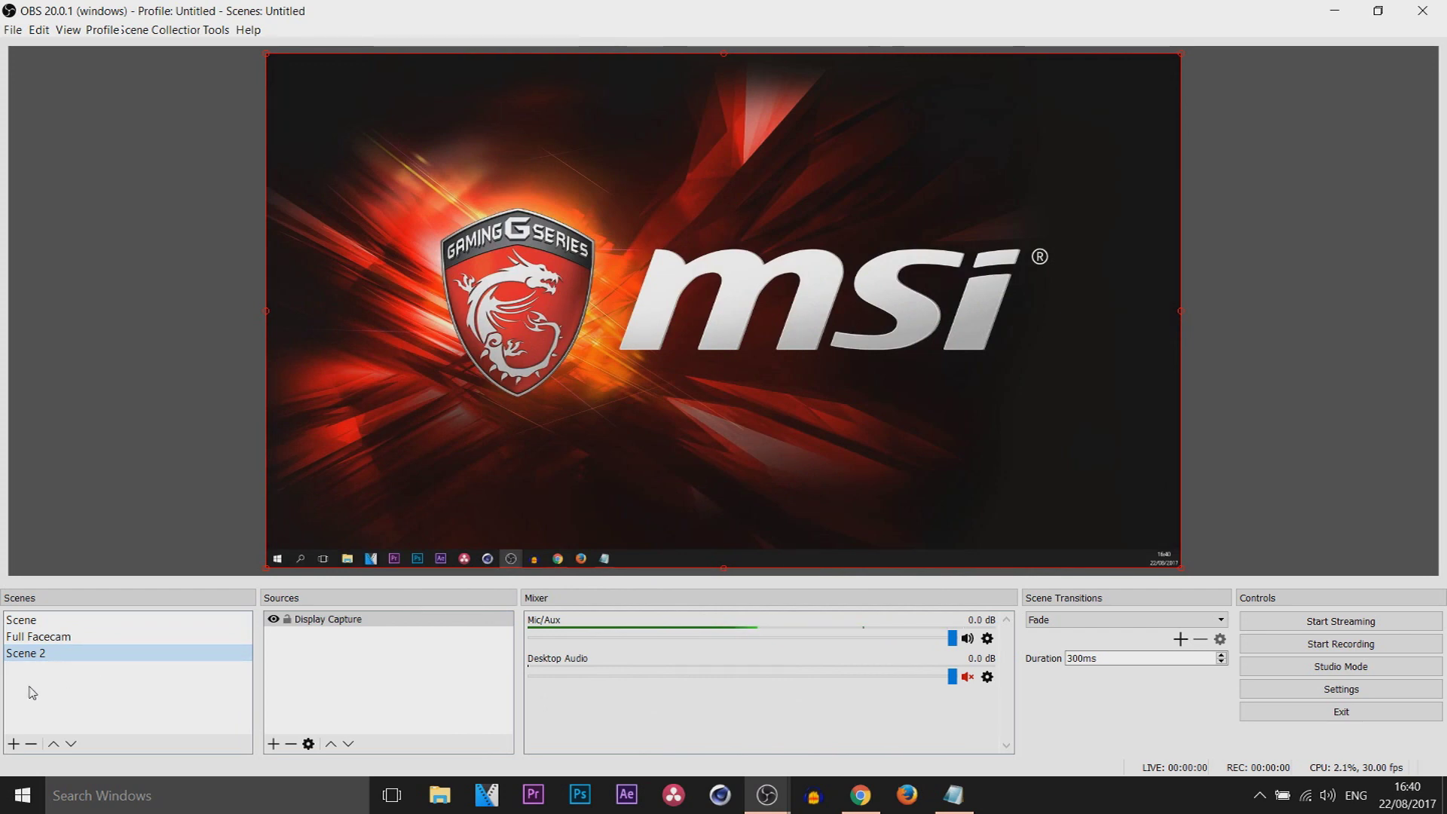
{"action": "right_click", "coordinate": [46, 621]}
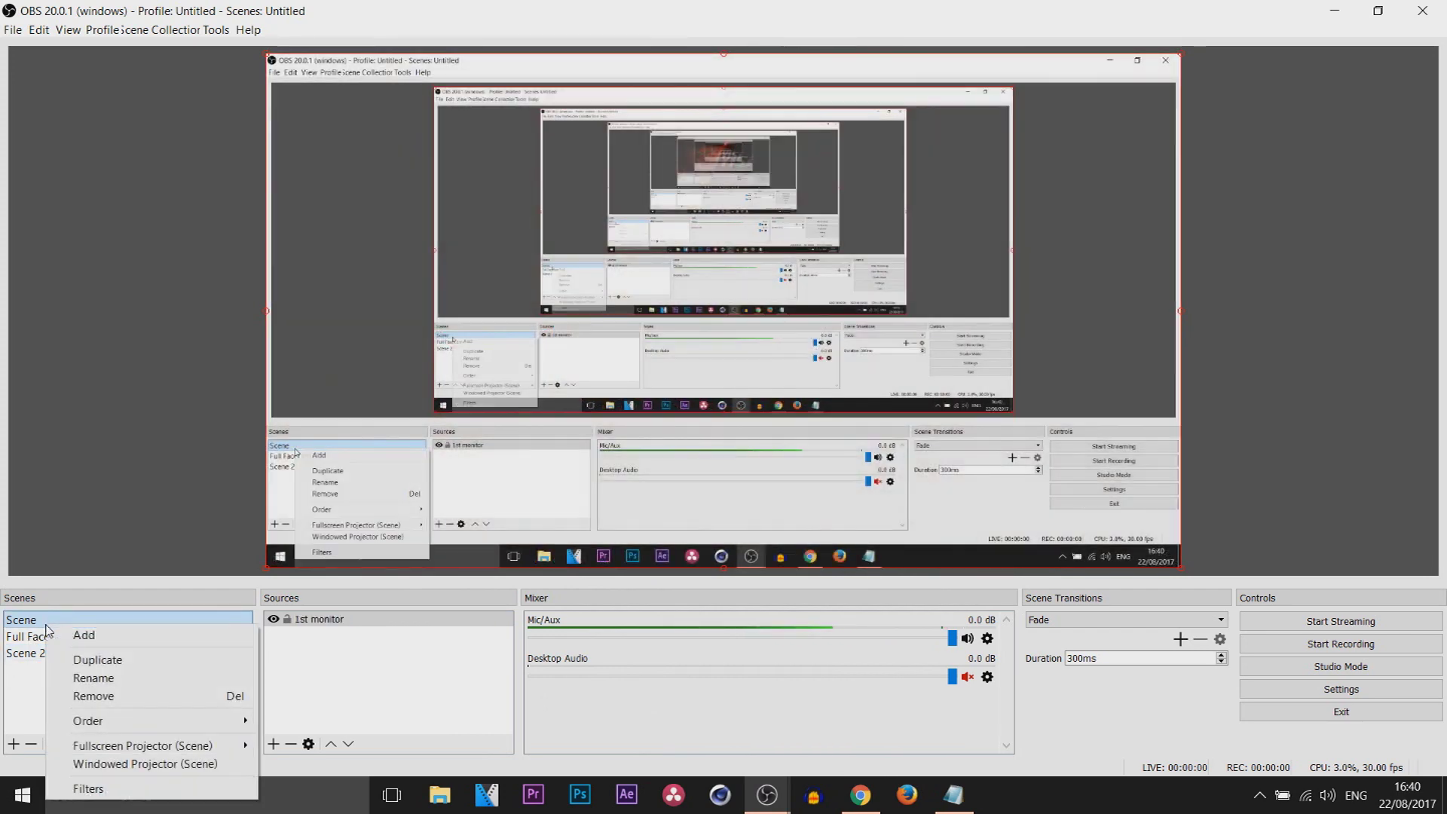
Step: Rename the scene named Scene to Monitor 1
{"action": "left_click", "coordinate": [135, 678]}
{"action": "key", "text": "ctrl+a"}
{"action": "type", "text": "Monitor 1"}
{"action": "left_click", "coordinate": [57, 653]}
Step: Rename Scene 2 to Monitor 2, then select Monitor 1 again
{"action": "right_click", "coordinate": [61, 652]}
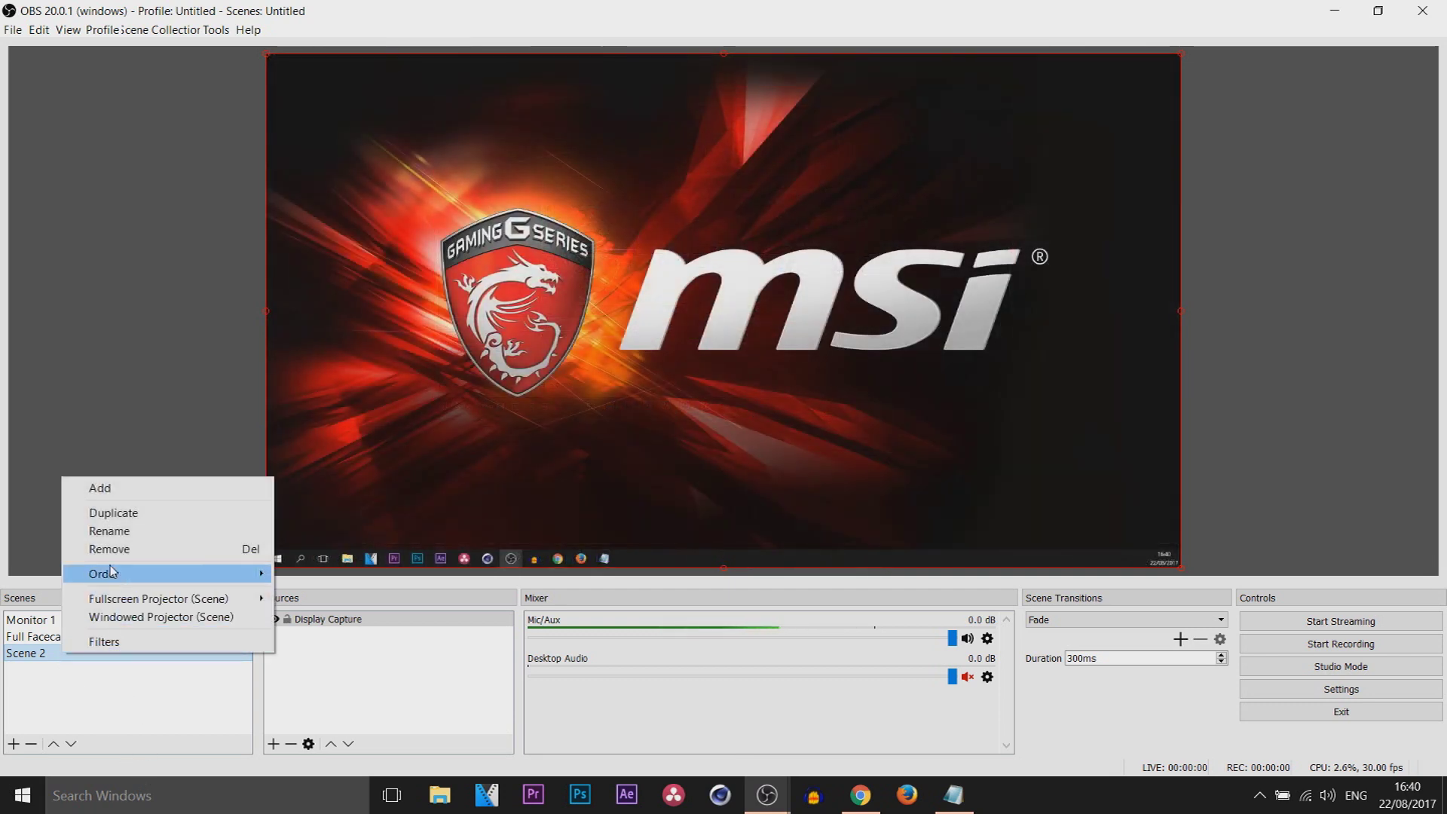
{"action": "left_click", "coordinate": [109, 531]}
{"action": "key", "text": "ctrl+a"}
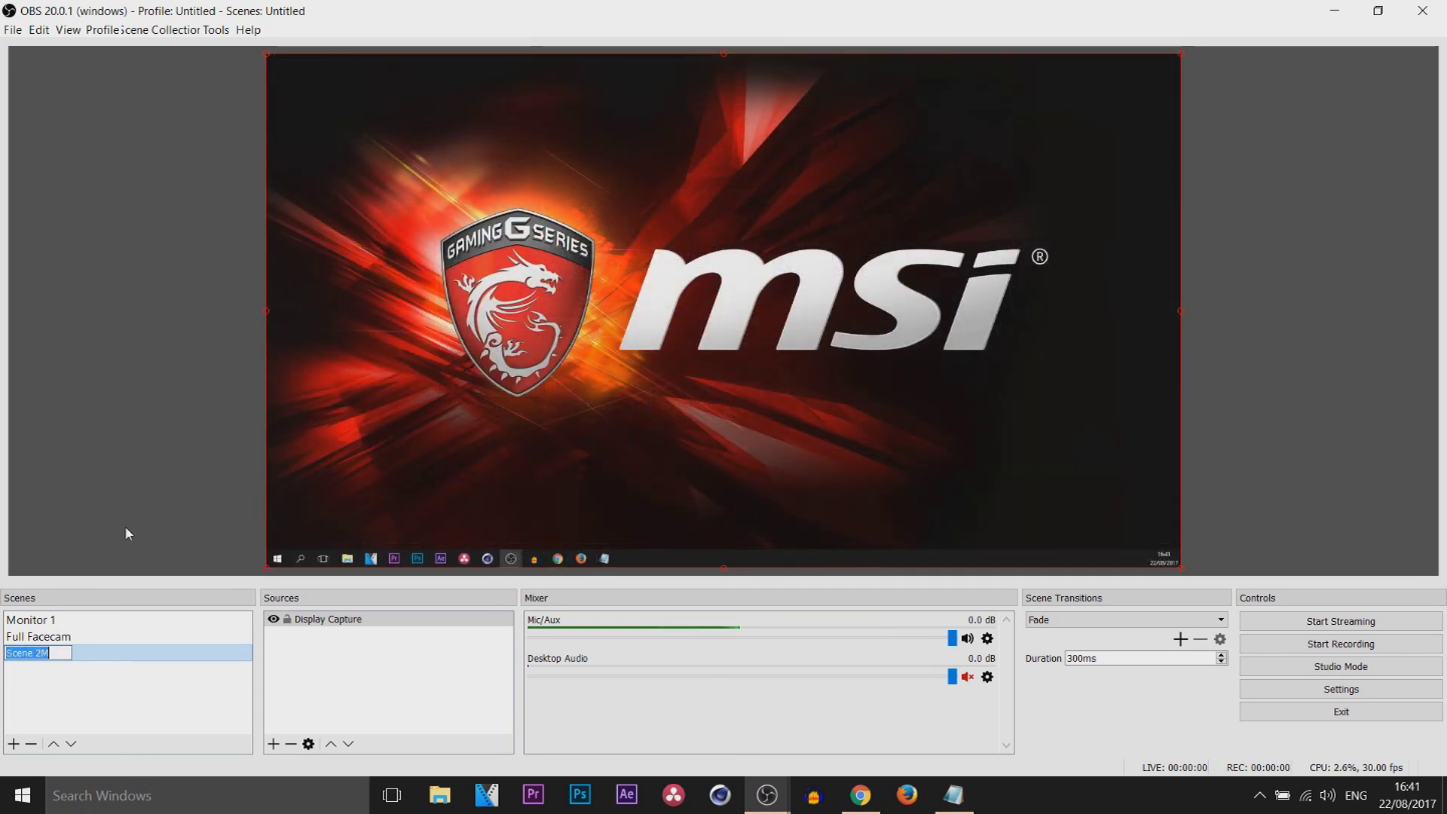
{"action": "type", "text": "Monitor 2"}
{"action": "left_click", "coordinate": [153, 637]}
{"action": "left_click", "coordinate": [136, 619]}
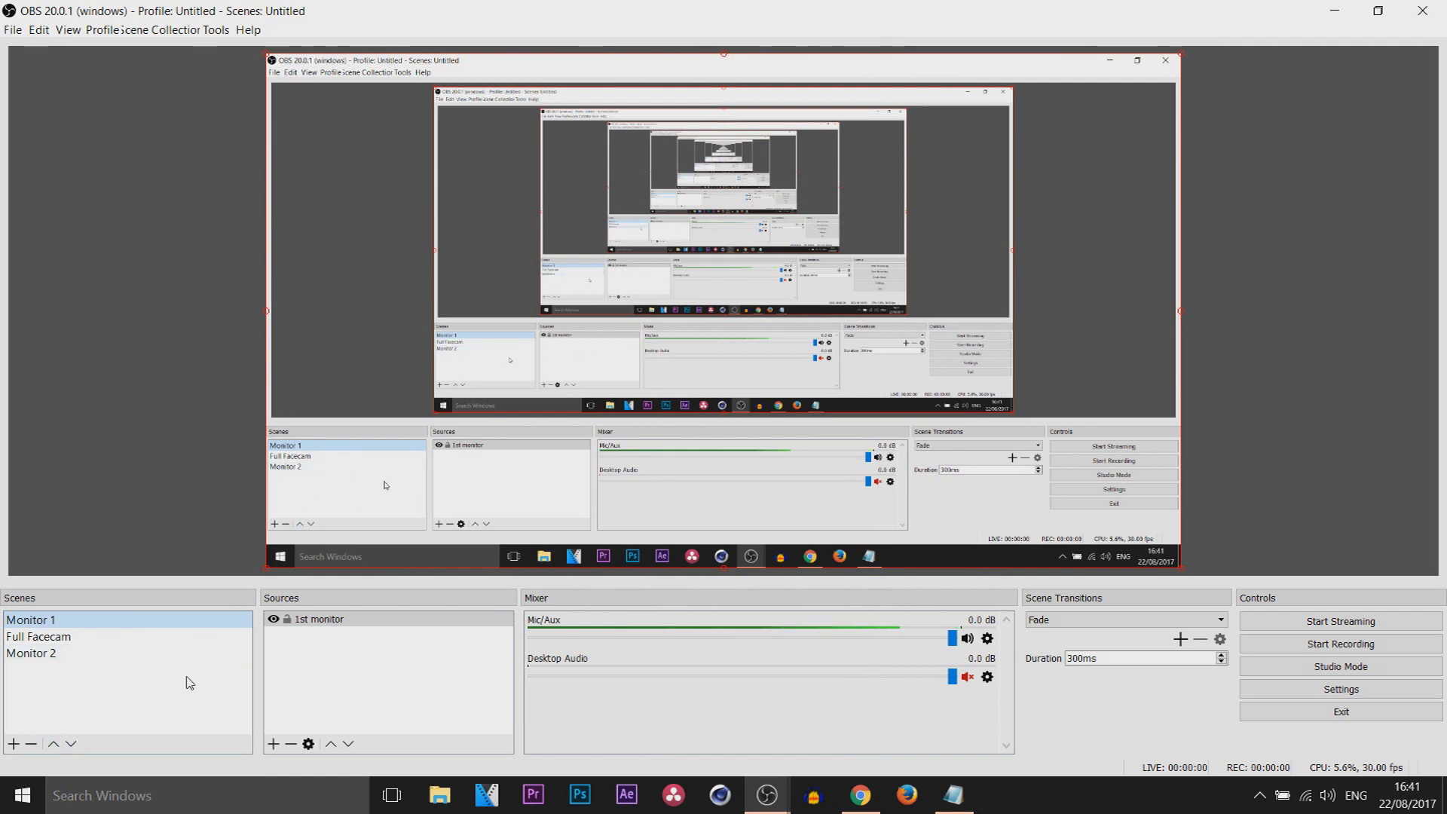
Step: Create a new empty scene named Facecam
{"action": "left_click", "coordinate": [15, 744]}
{"action": "type", "text": "Facecam"}
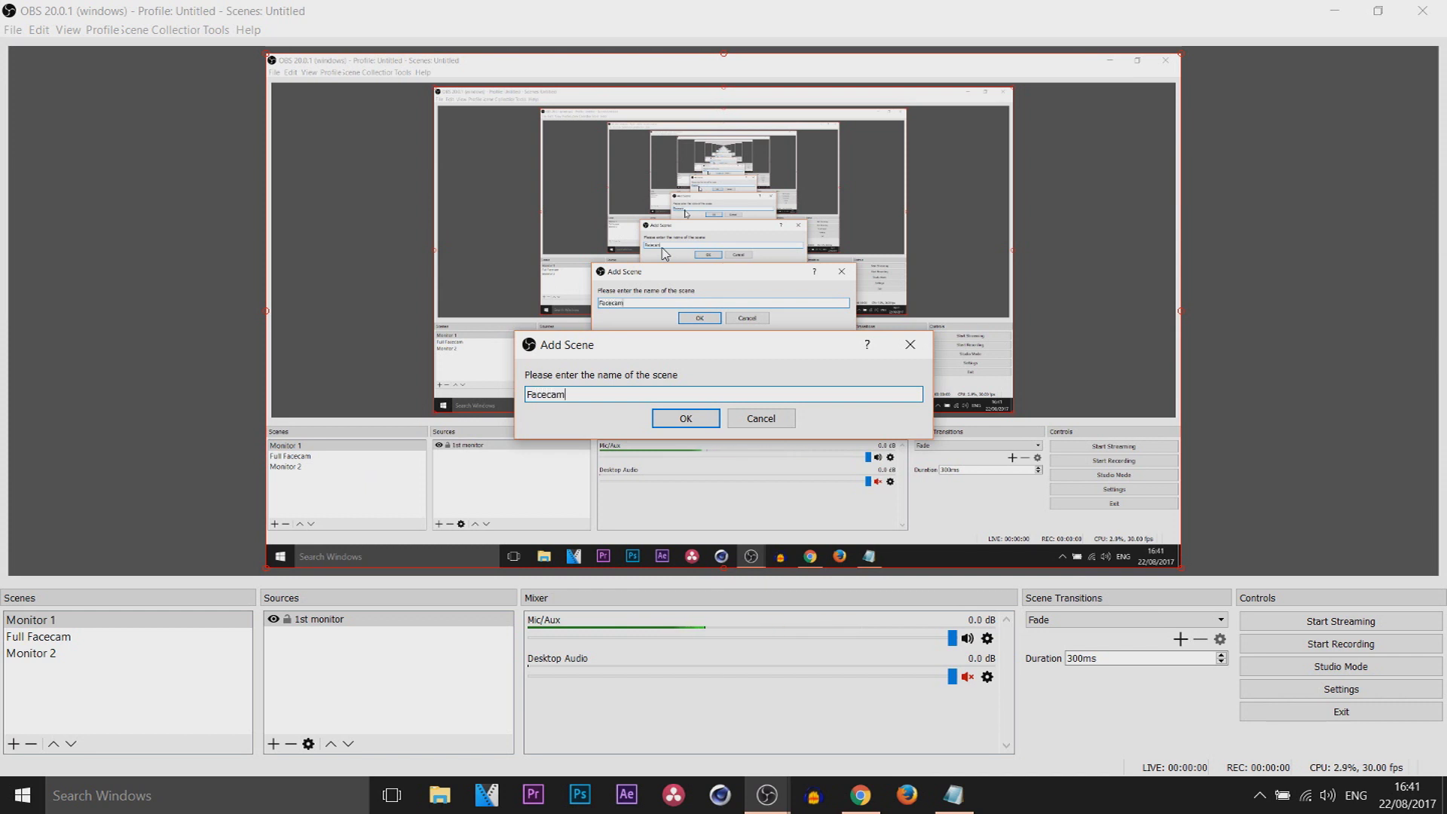
{"action": "key", "text": "Return"}
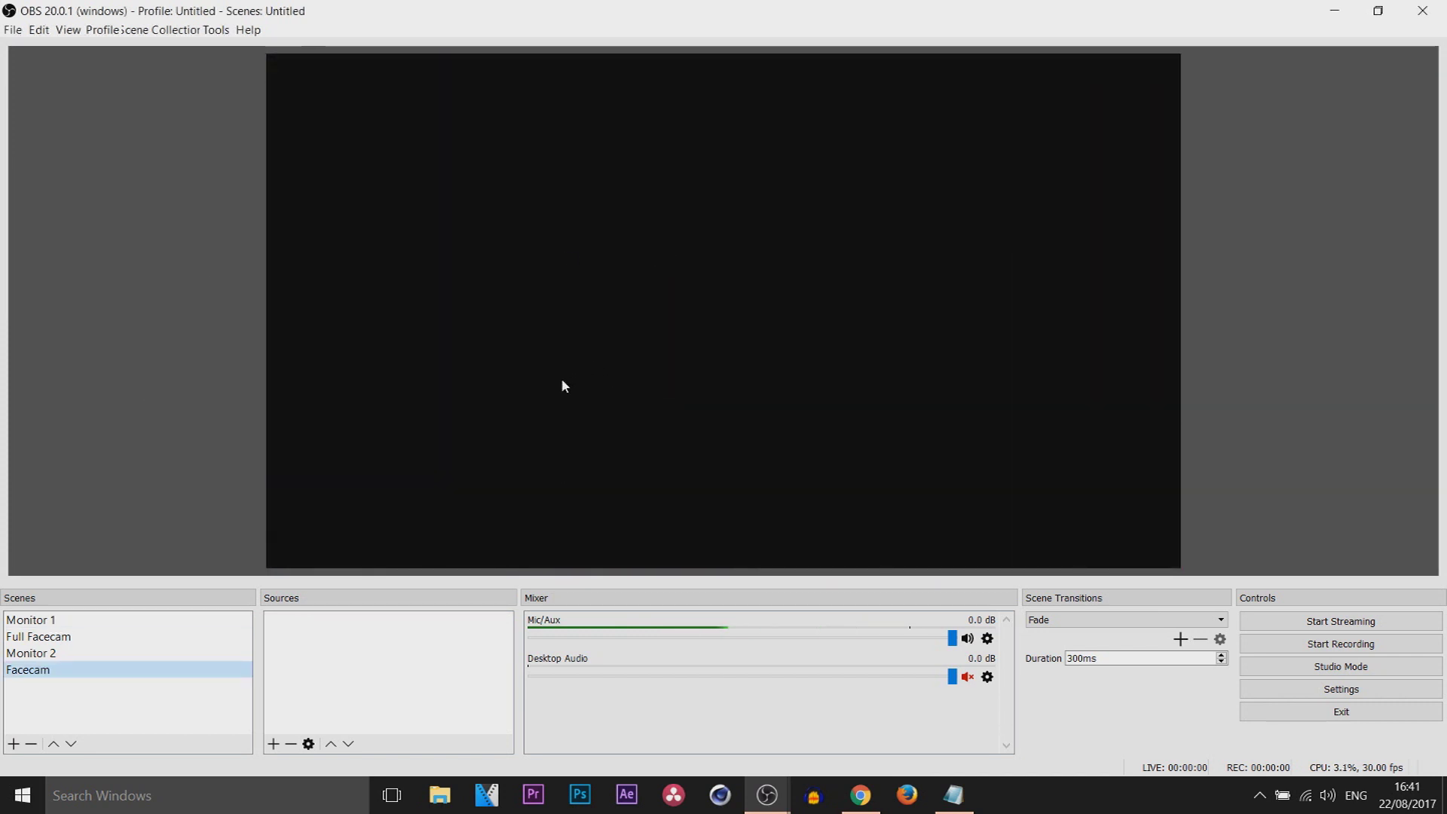
{"action": "left_click", "coordinate": [275, 744]}
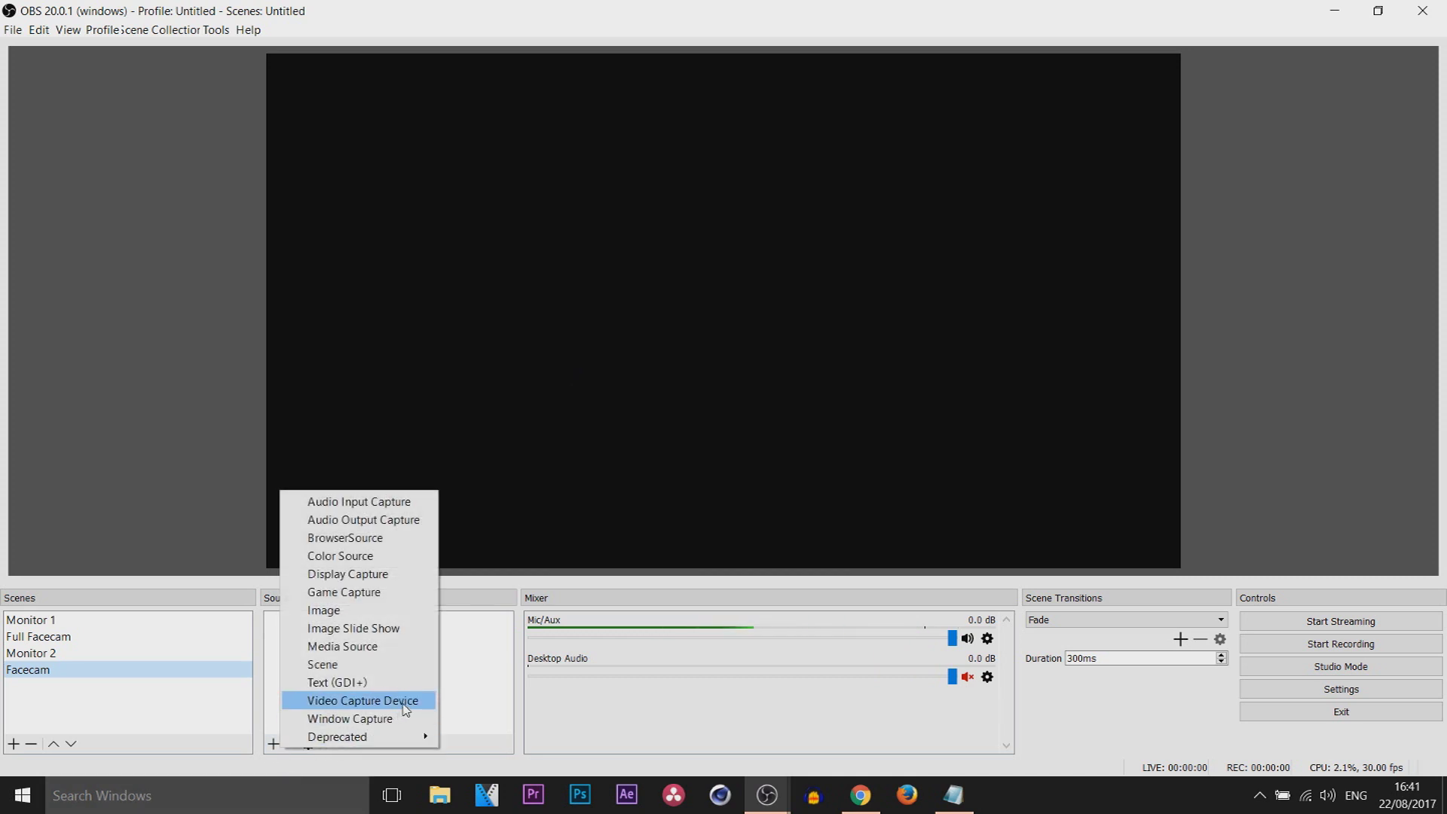
Step: Add a Video Capture Device source named Webcam using the USB 2.0 Webcam Device
{"action": "left_click", "coordinate": [362, 701]}
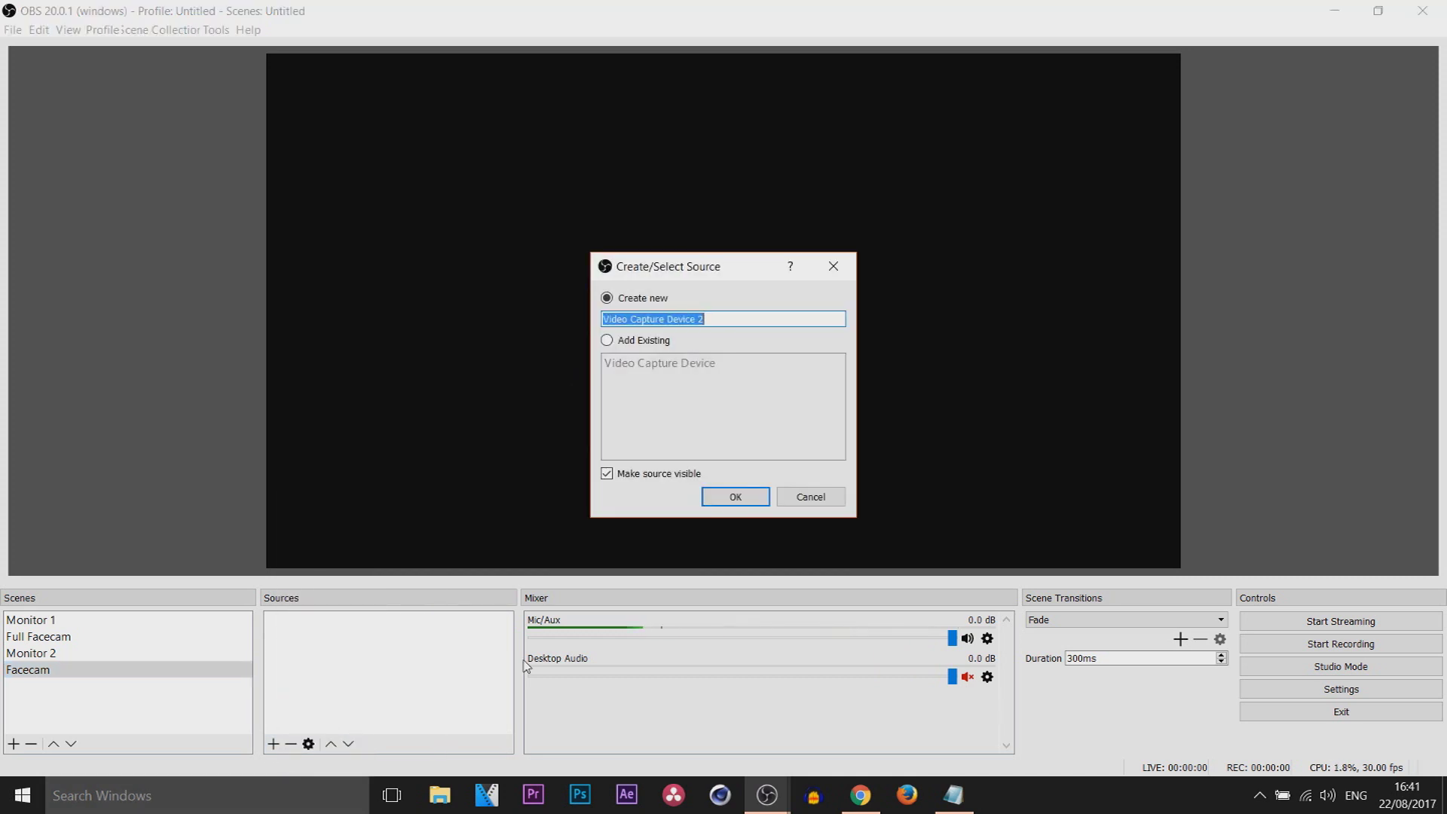
{"action": "type", "text": "We"}
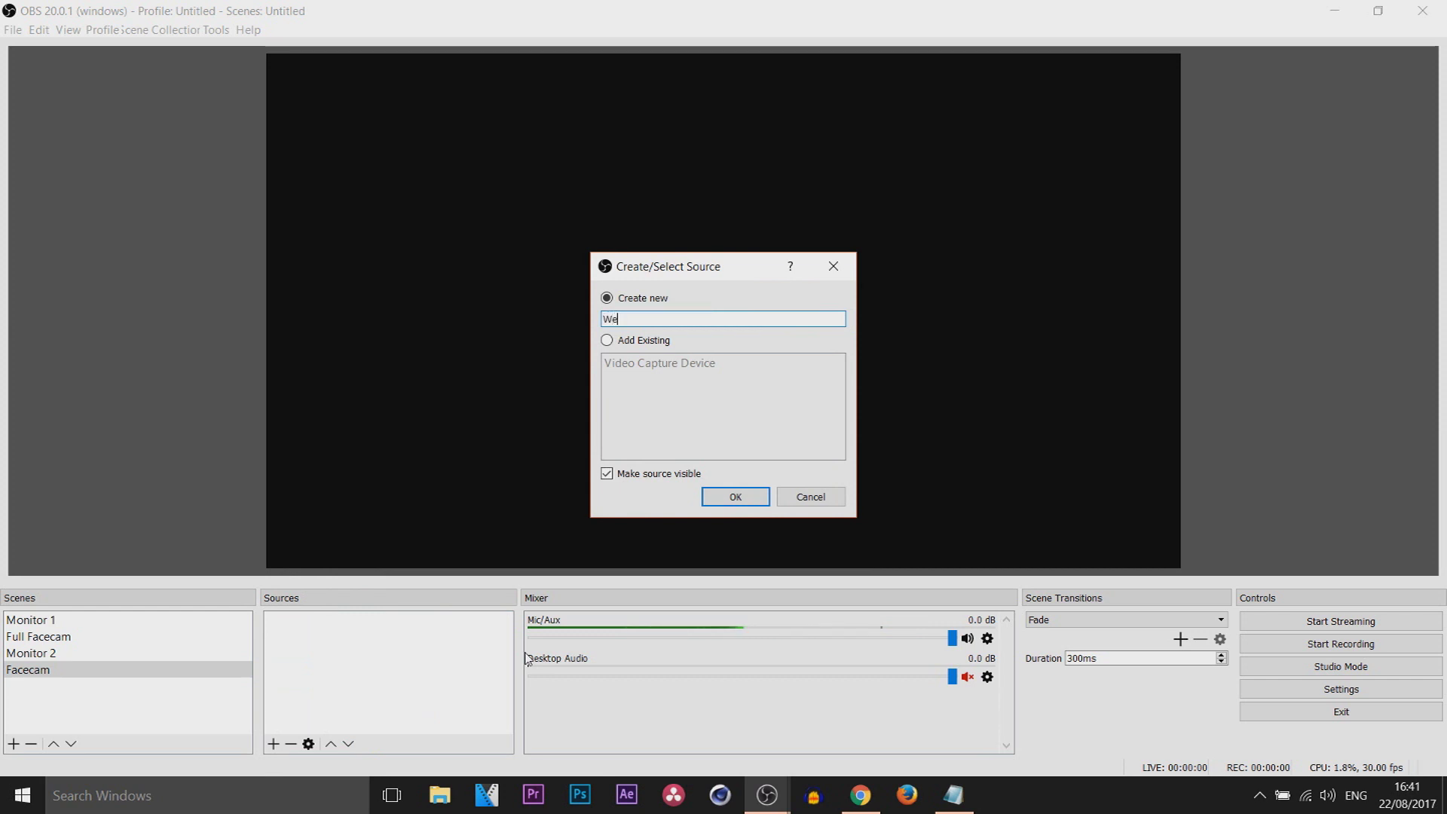
{"action": "type", "text": "bcam"}
{"action": "left_click", "coordinate": [734, 497]}
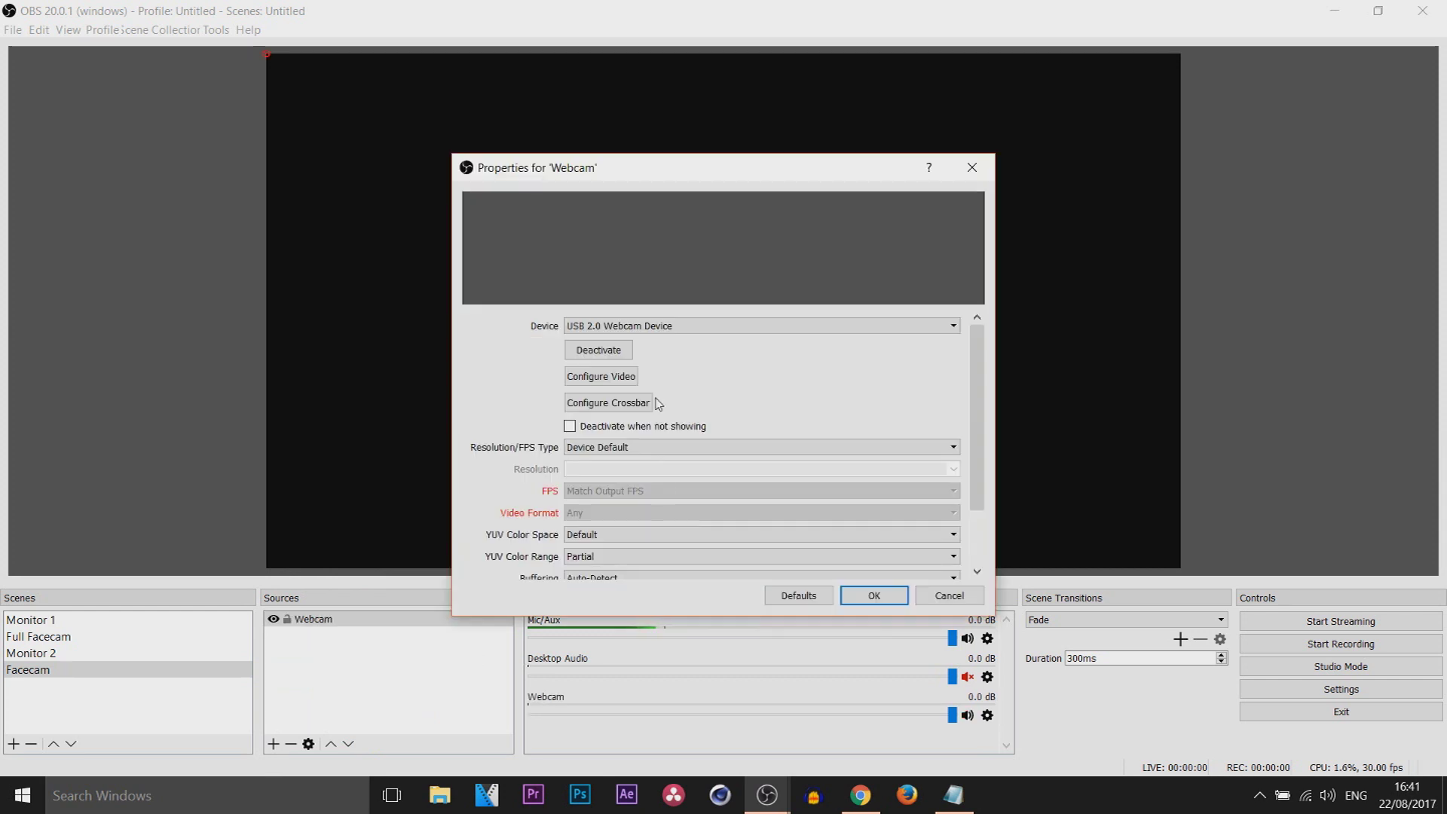
{"action": "left_click", "coordinate": [680, 328]}
{"action": "left_click", "coordinate": [662, 341]}
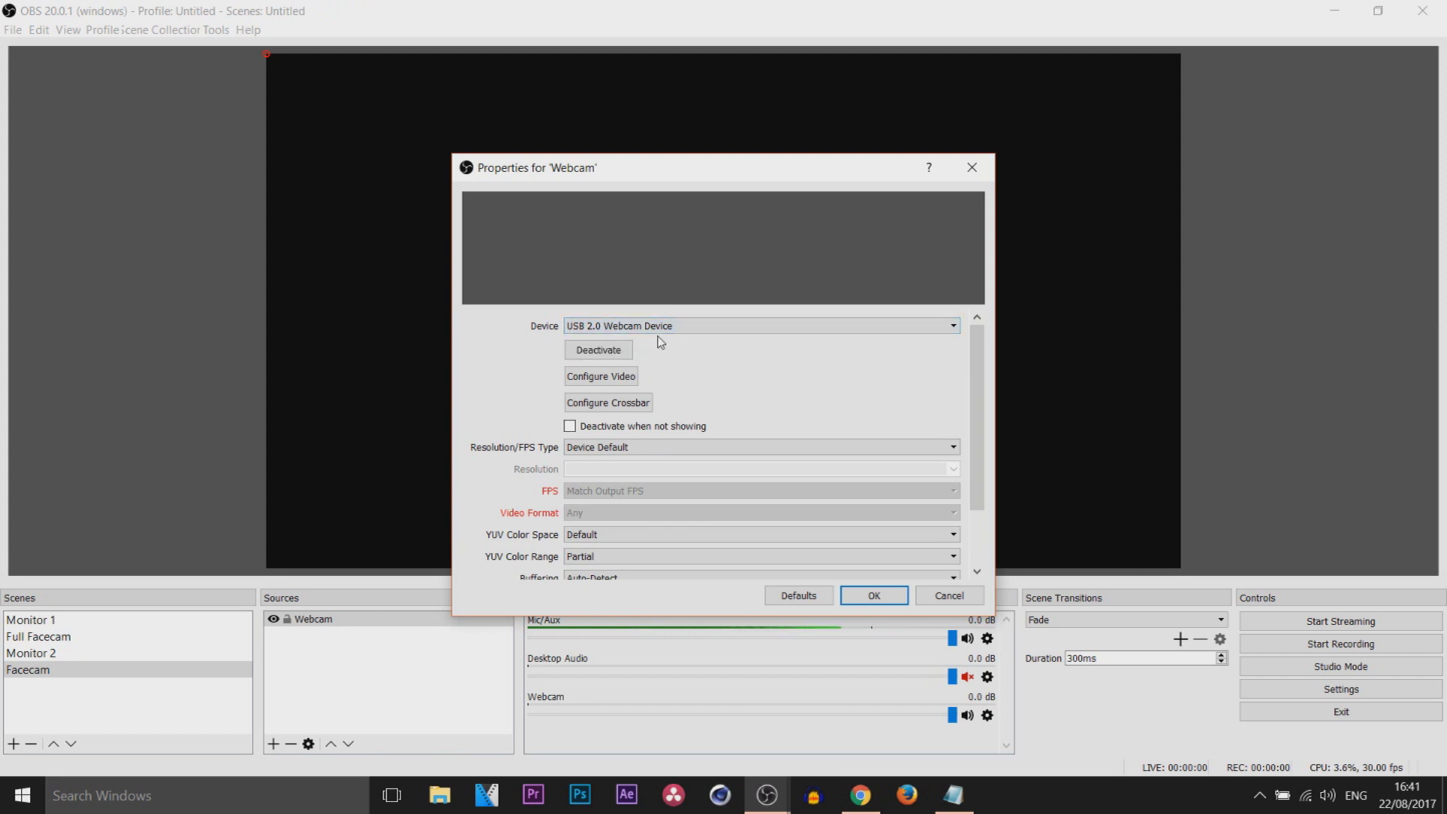
{"action": "scroll", "coordinate": [983, 432], "scroll_direction": "down", "scroll_amount": 2}
{"action": "scroll", "coordinate": [983, 433], "scroll_direction": "down", "scroll_amount": 1}
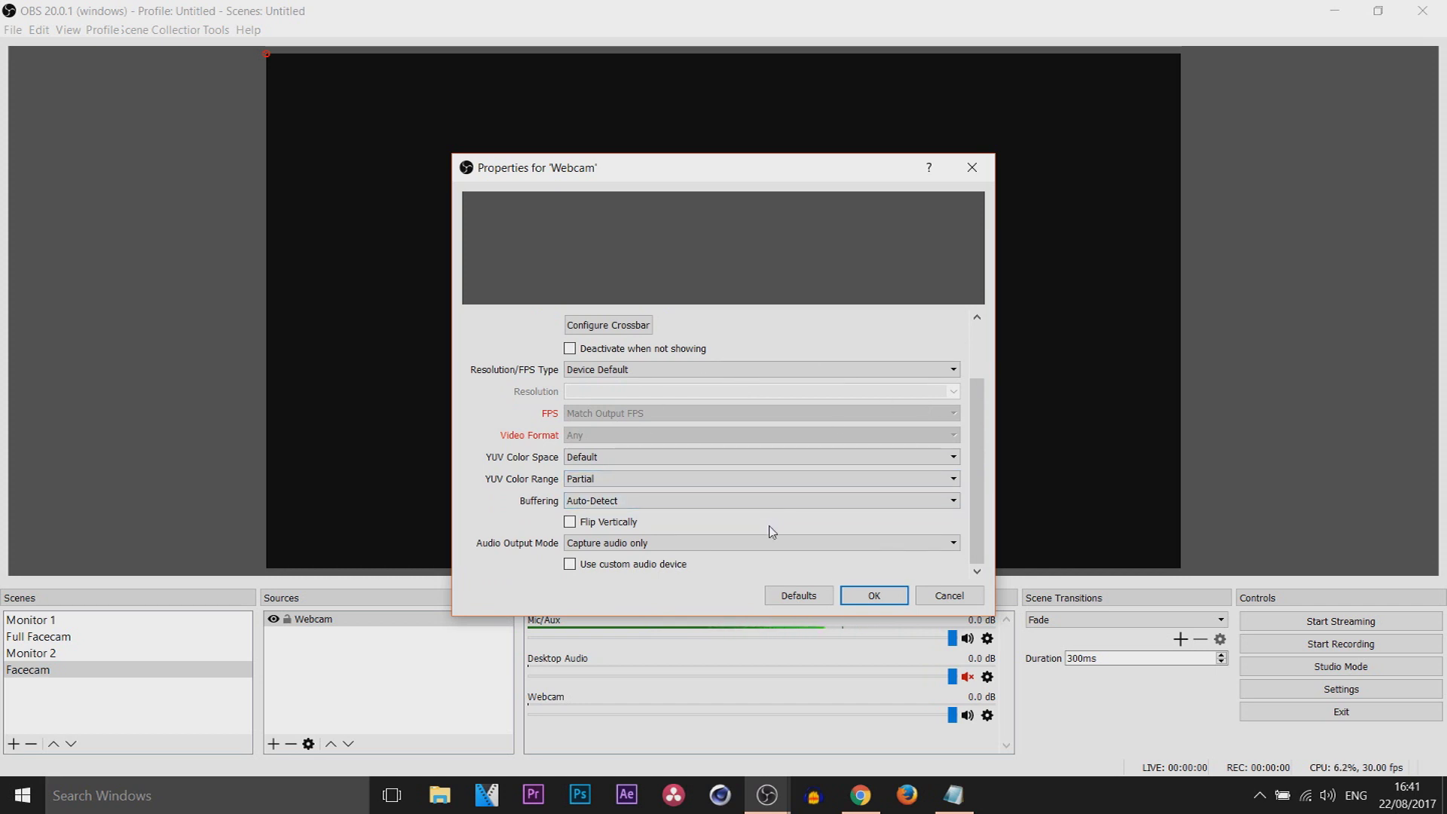
{"action": "left_click", "coordinate": [874, 595]}
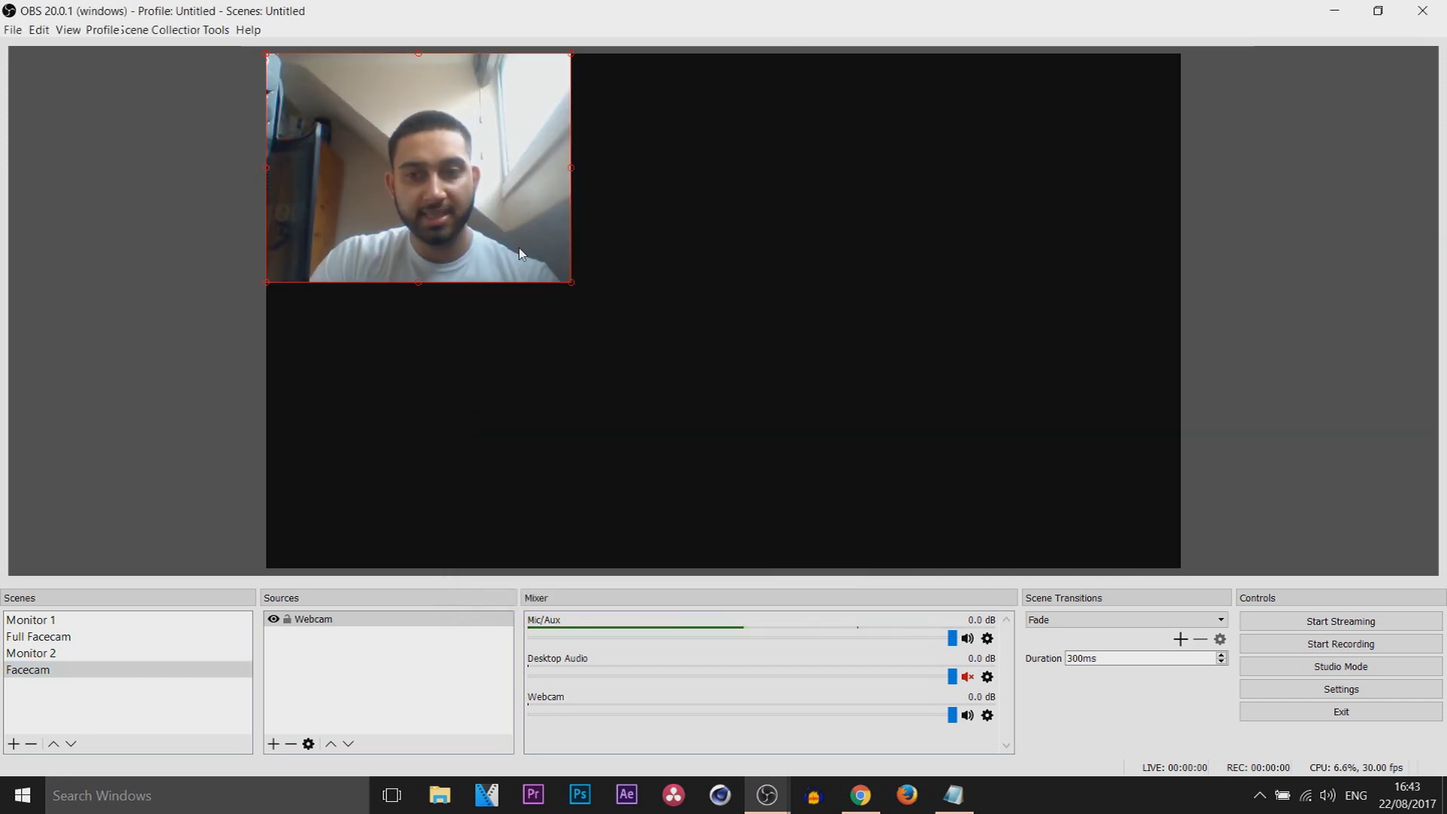
{"action": "right_click", "coordinate": [430, 198]}
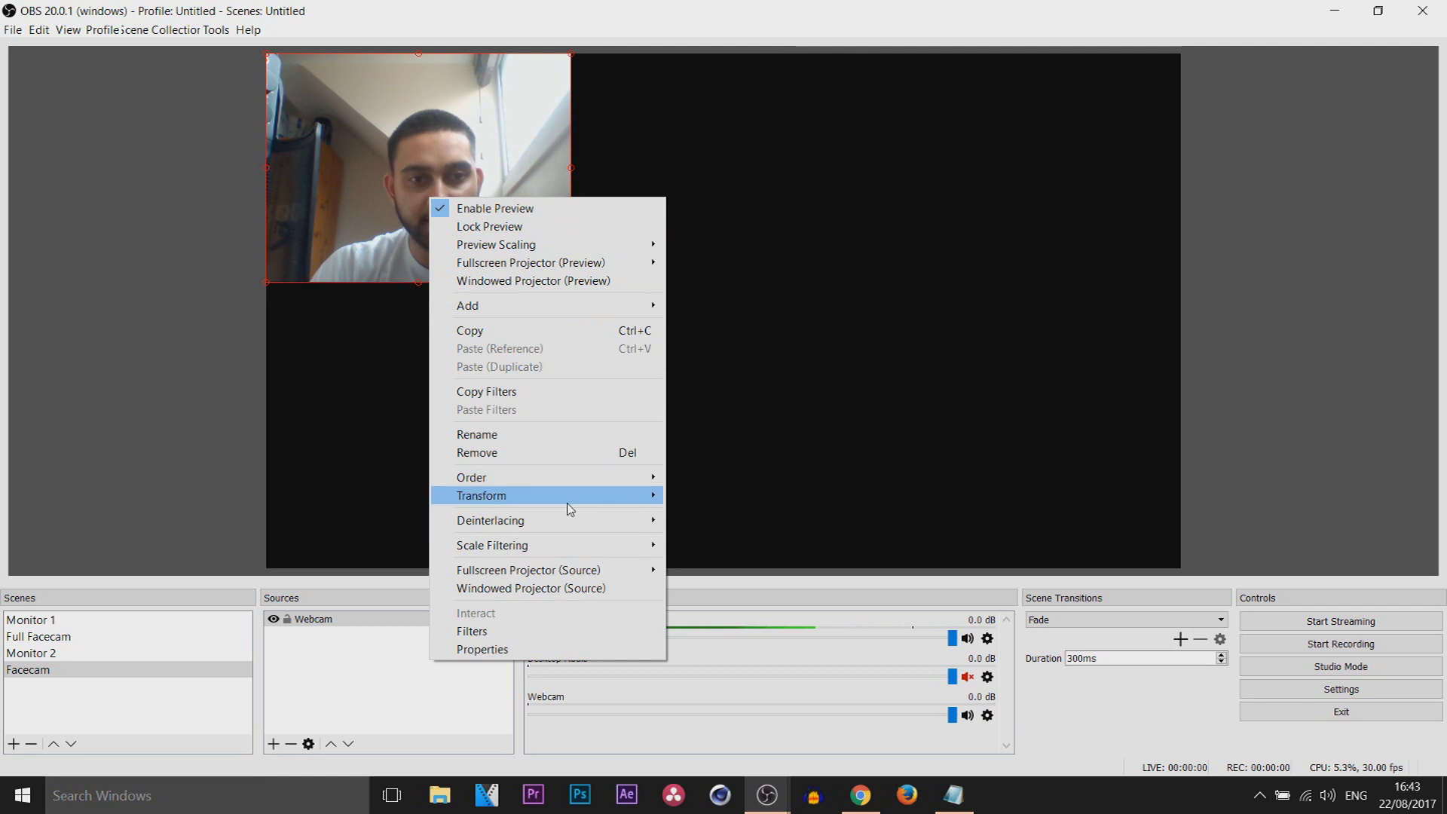
Step: Fit the webcam to the screen, then drag its corner to shrink it into the top-left
{"action": "mouse_move", "coordinate": [595, 501]}
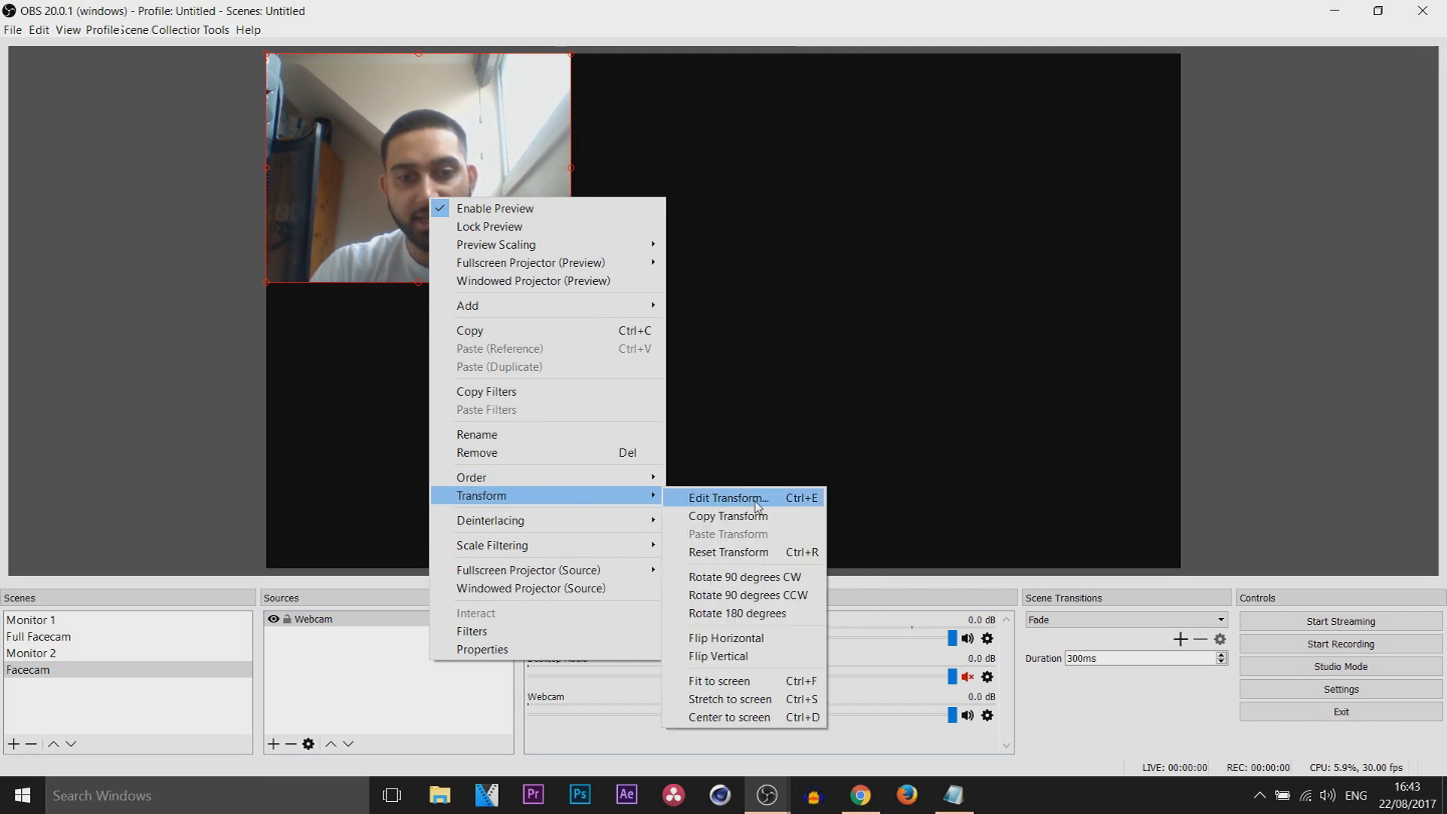
{"action": "left_click", "coordinate": [785, 683]}
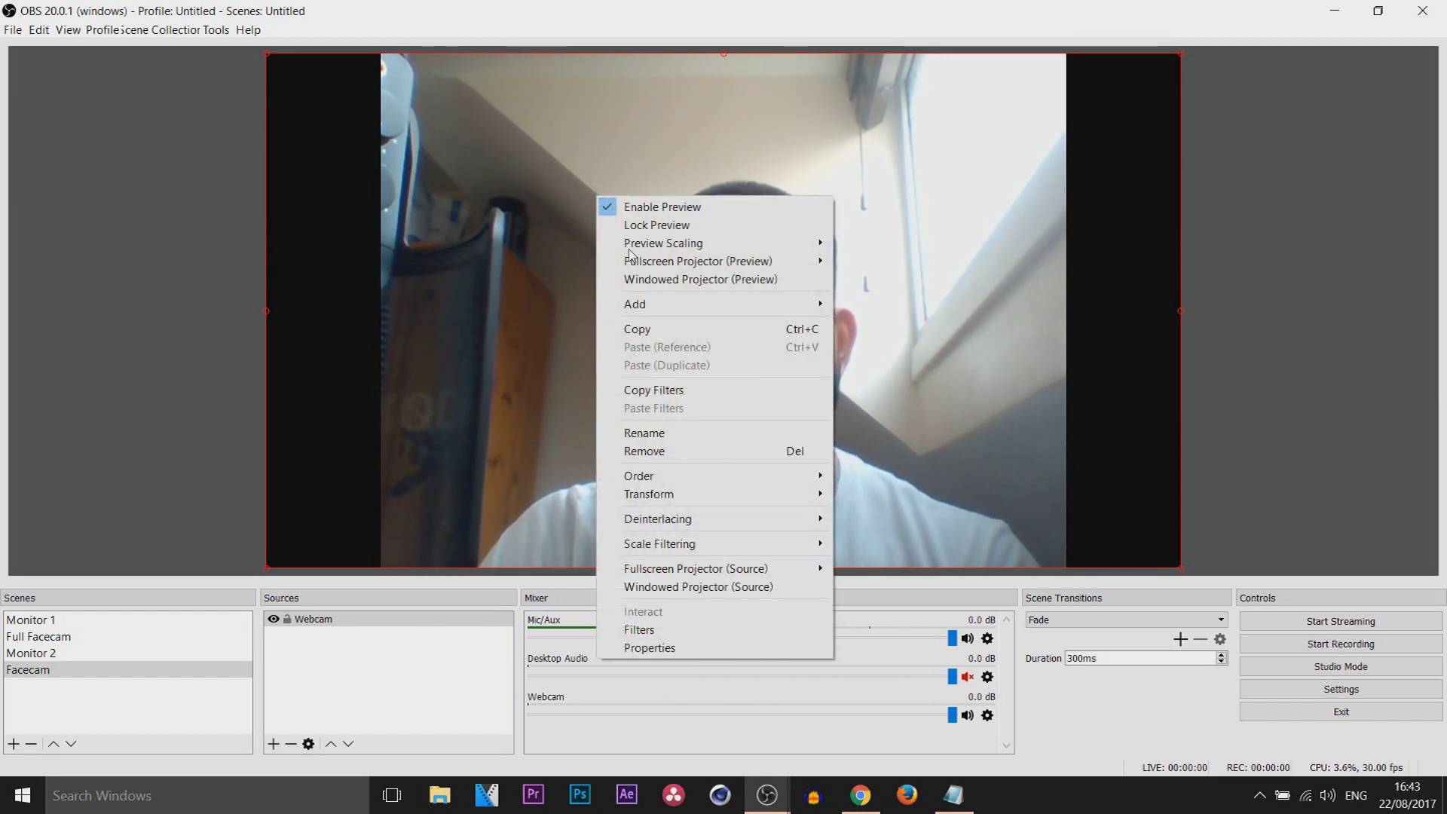
{"action": "mouse_move", "coordinate": [765, 493]}
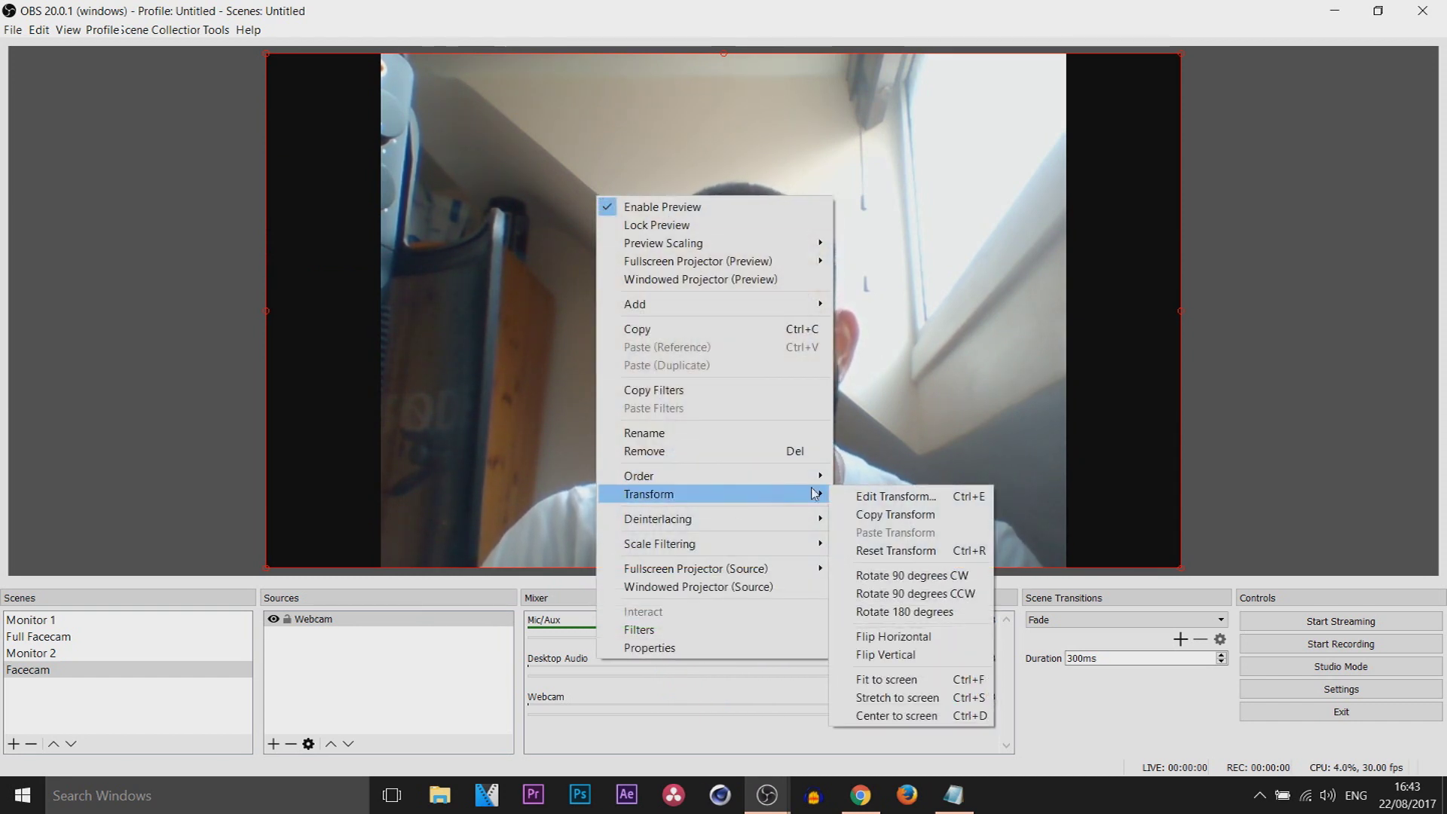
{"action": "left_click", "coordinate": [919, 501]}
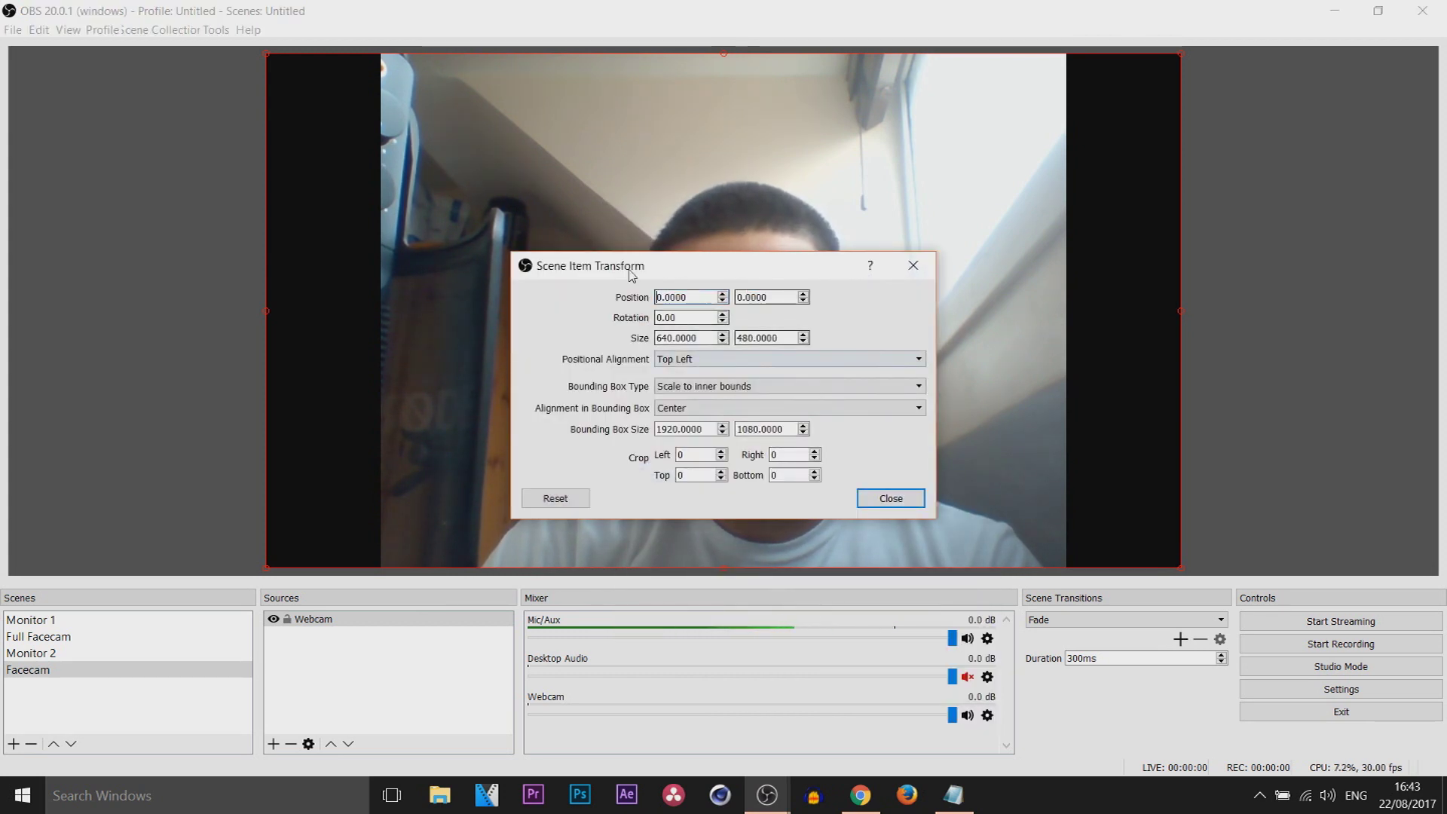
{"action": "left_click", "coordinate": [890, 498]}
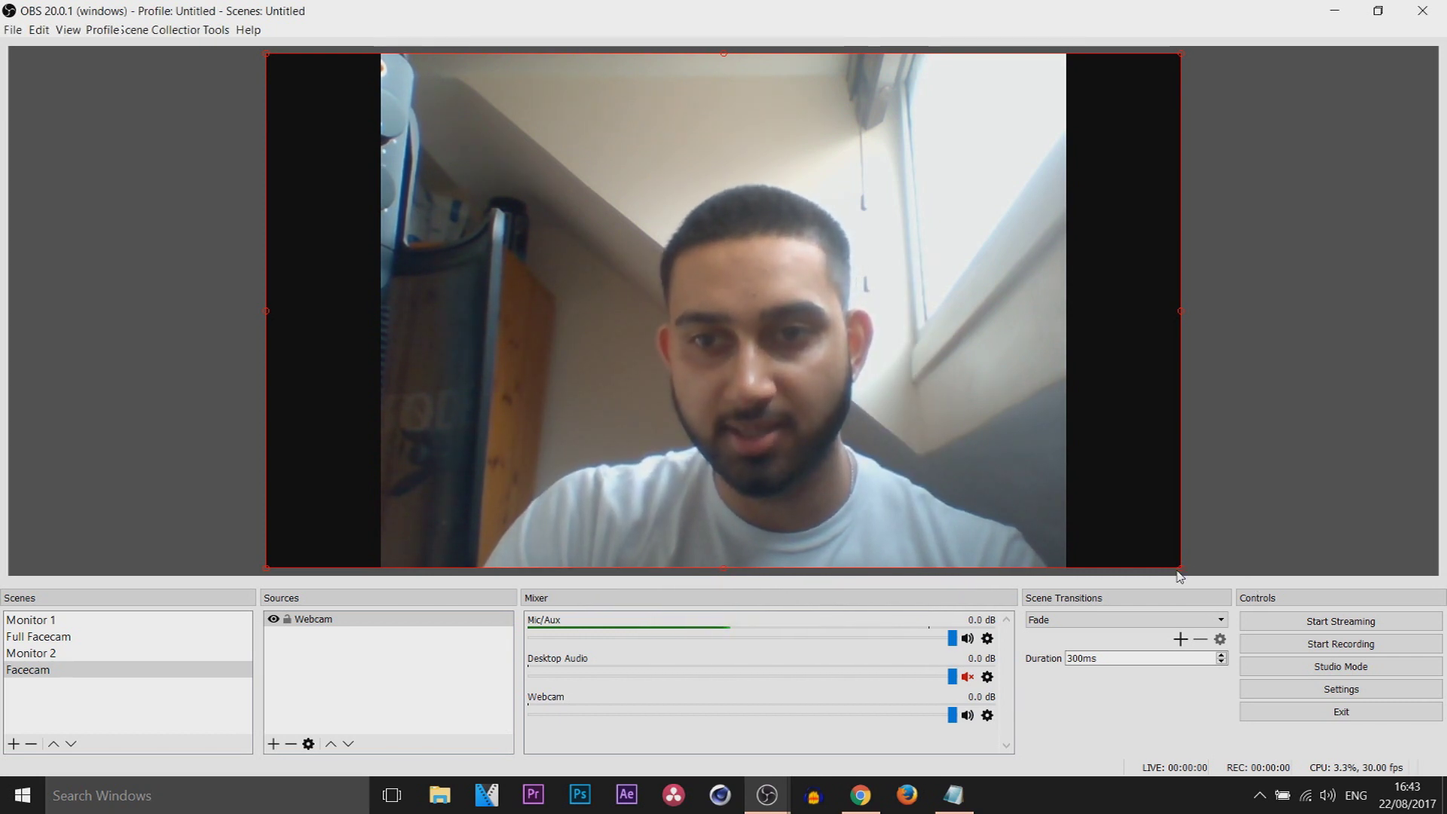
{"action": "left_click_drag", "start_coordinate": [1190, 570], "coordinate": [468, 202]}
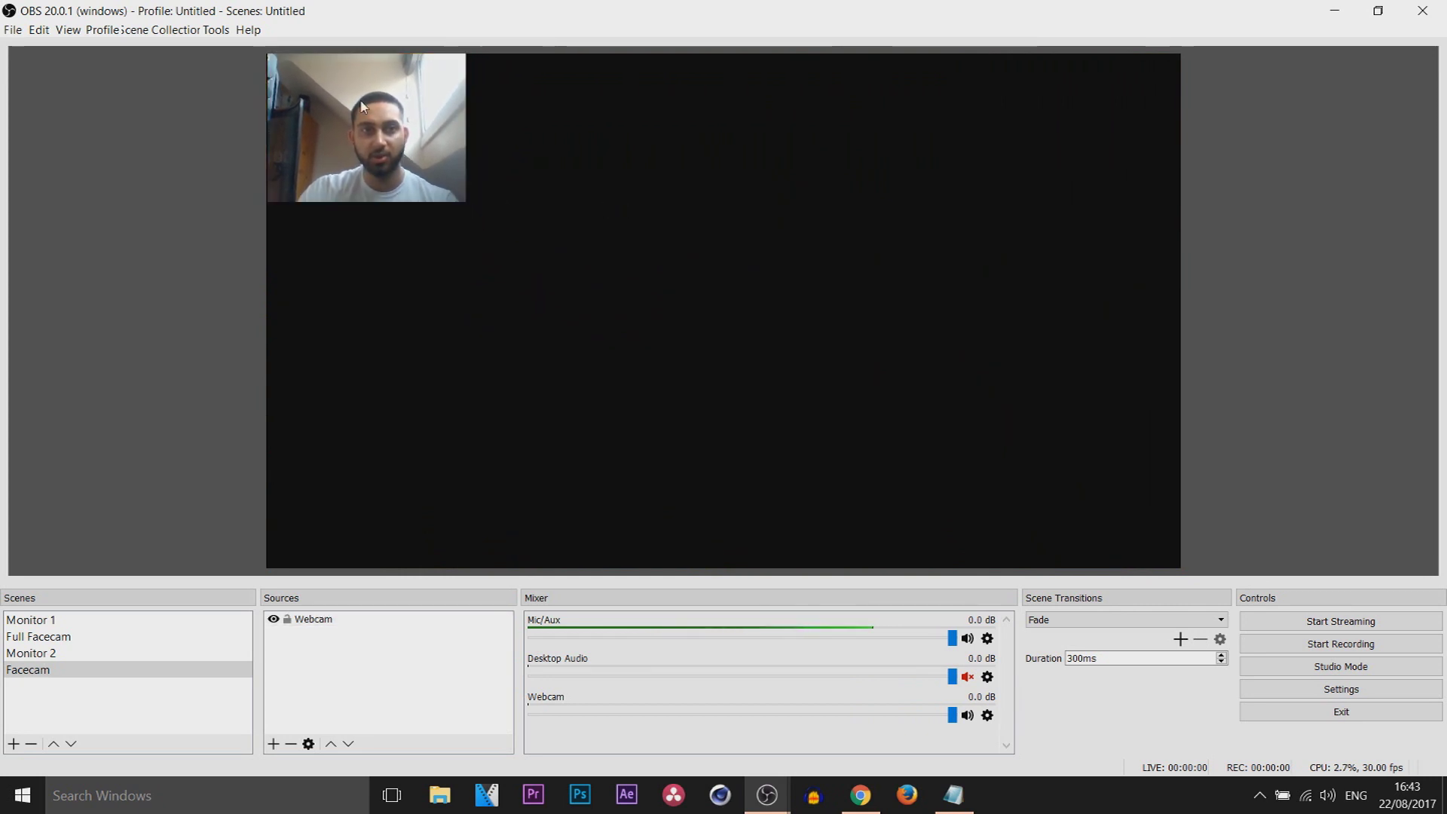
{"action": "left_click", "coordinate": [476, 71]}
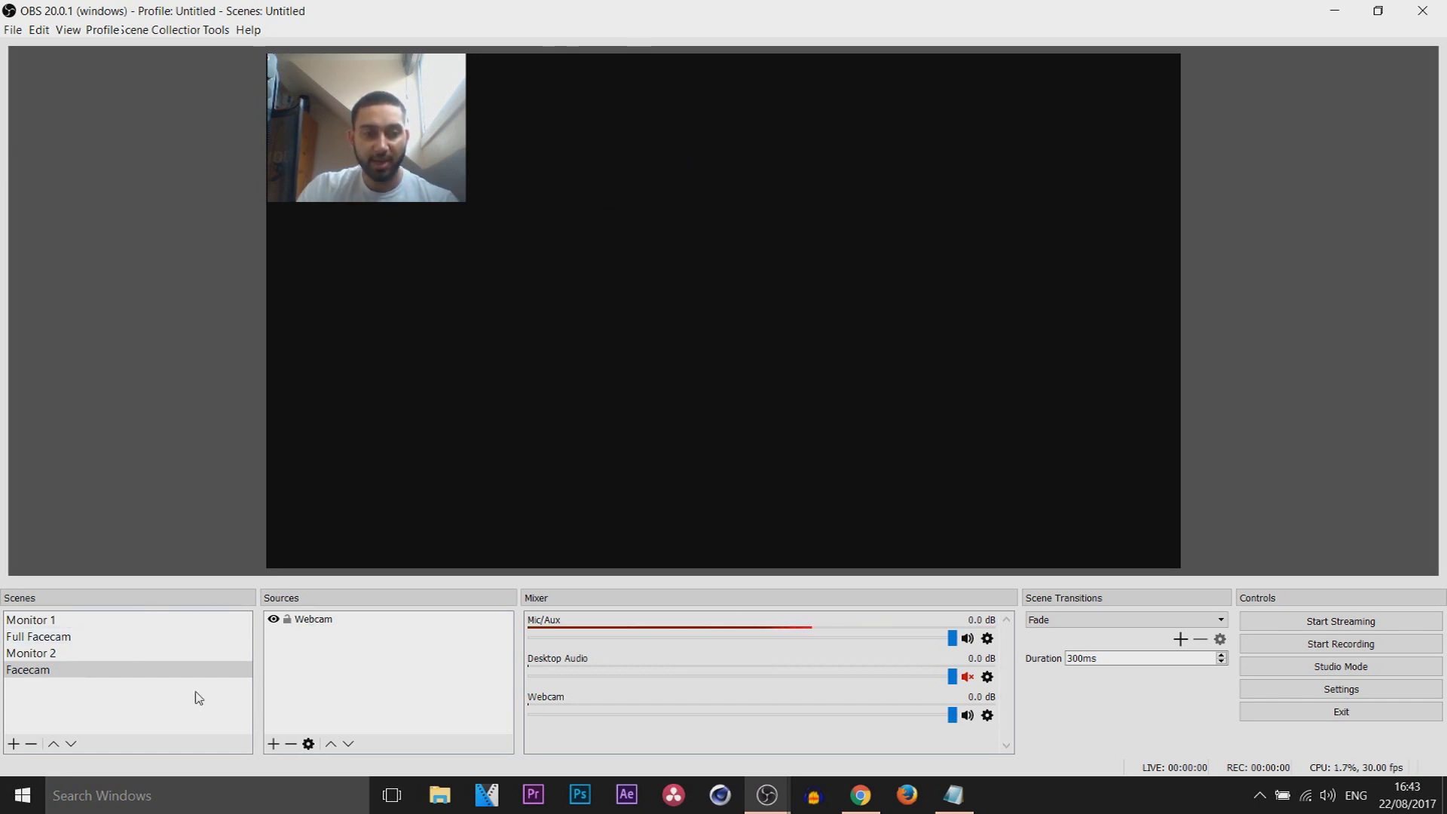
{"action": "left_click", "coordinate": [11, 671]}
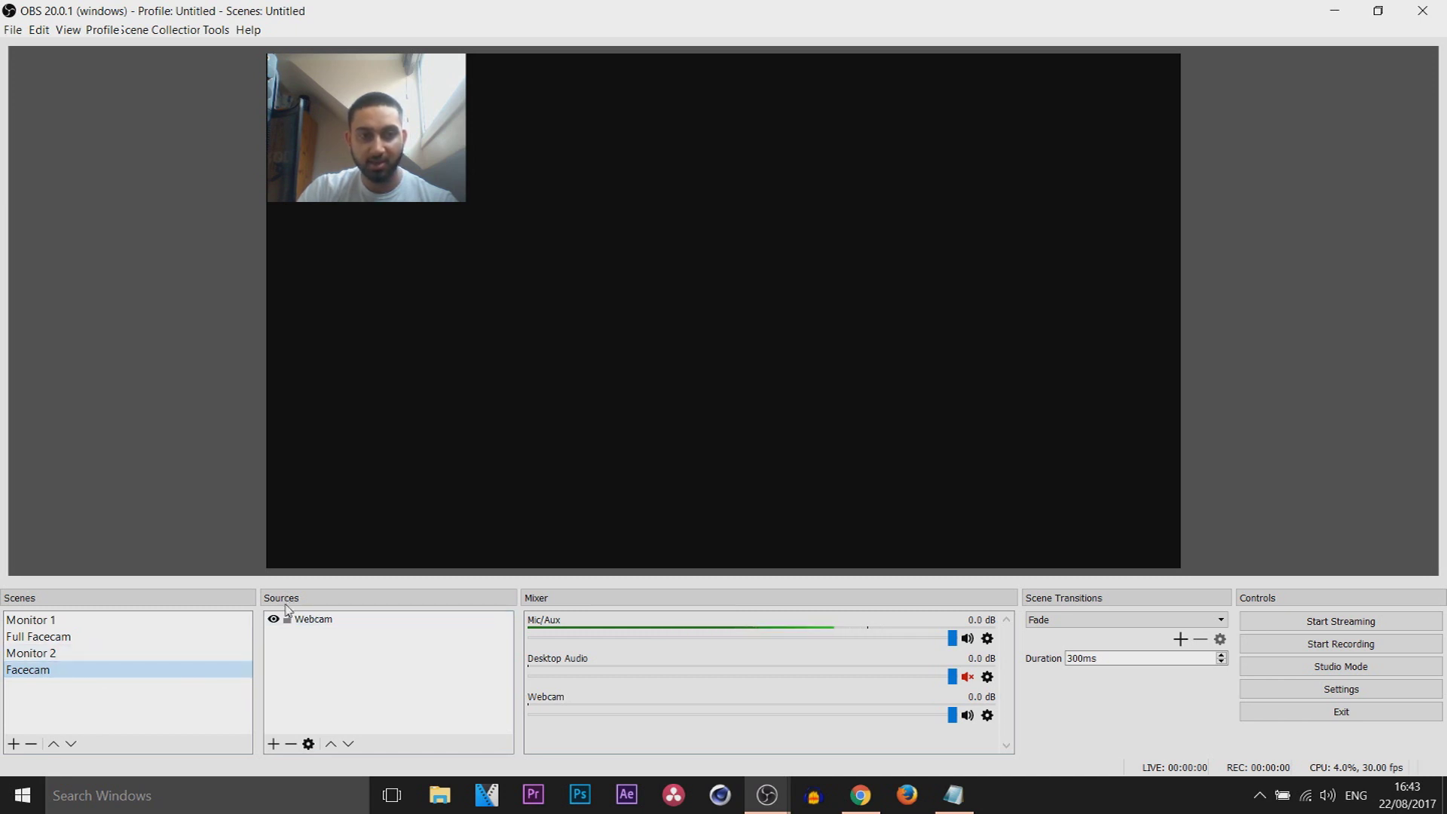
{"action": "left_click", "coordinate": [272, 745]}
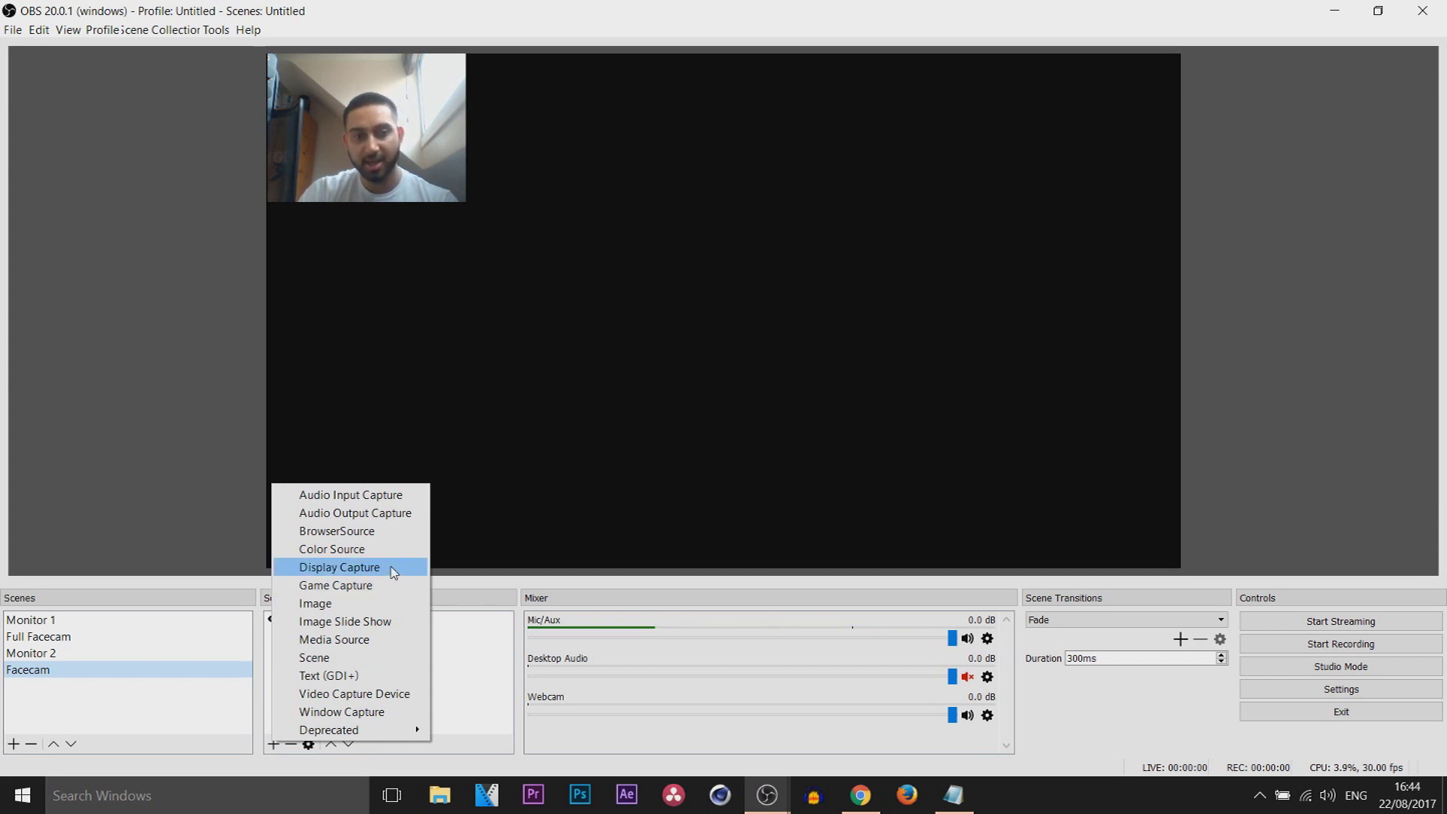
Step: Add a Display Capture source named Game that captures Display 1
{"action": "left_click", "coordinate": [395, 569]}
{"action": "type", "text": "Game"}
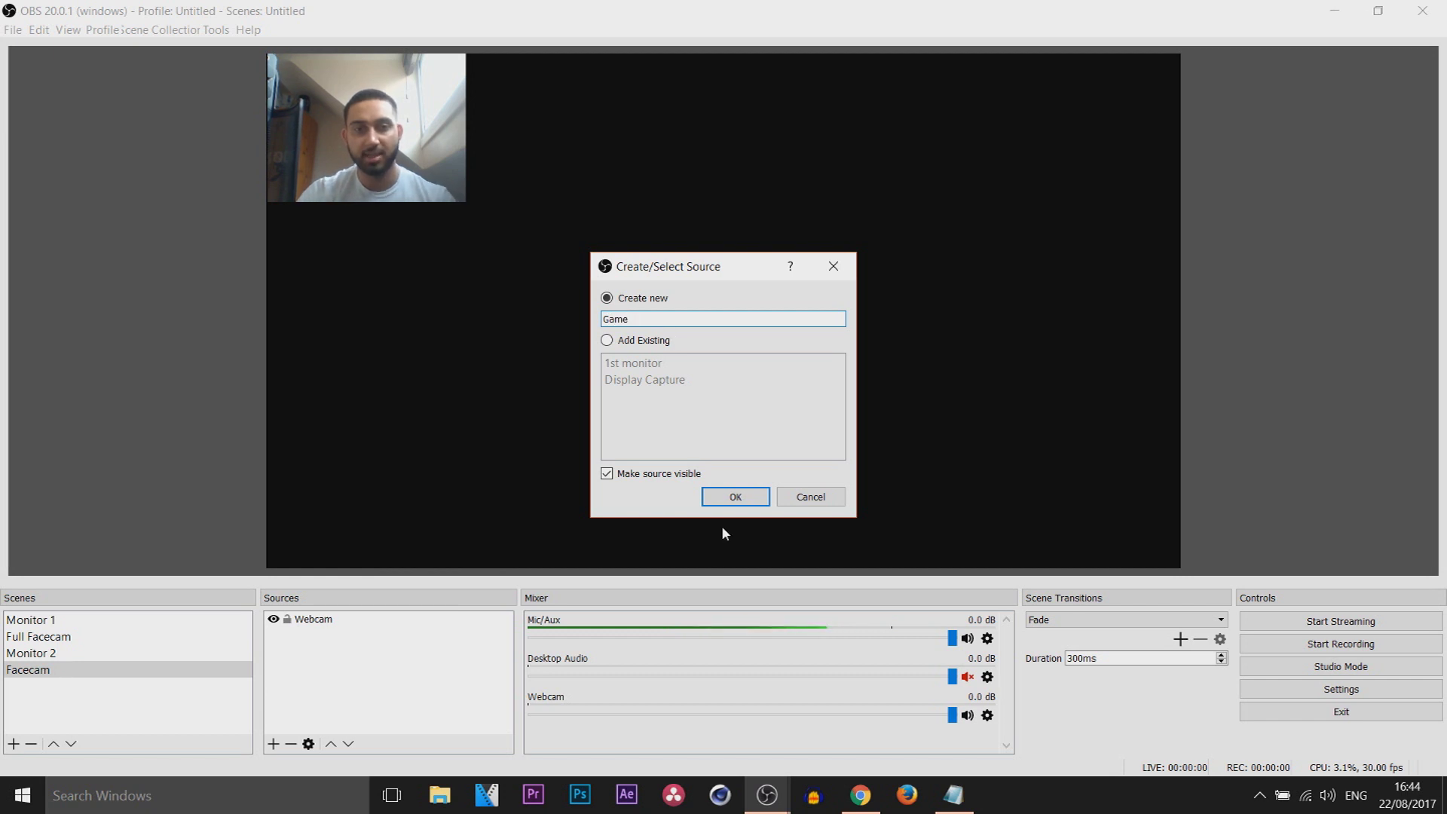
{"action": "left_click", "coordinate": [728, 497]}
{"action": "left_click", "coordinate": [582, 487]}
{"action": "left_click", "coordinate": [590, 512]}
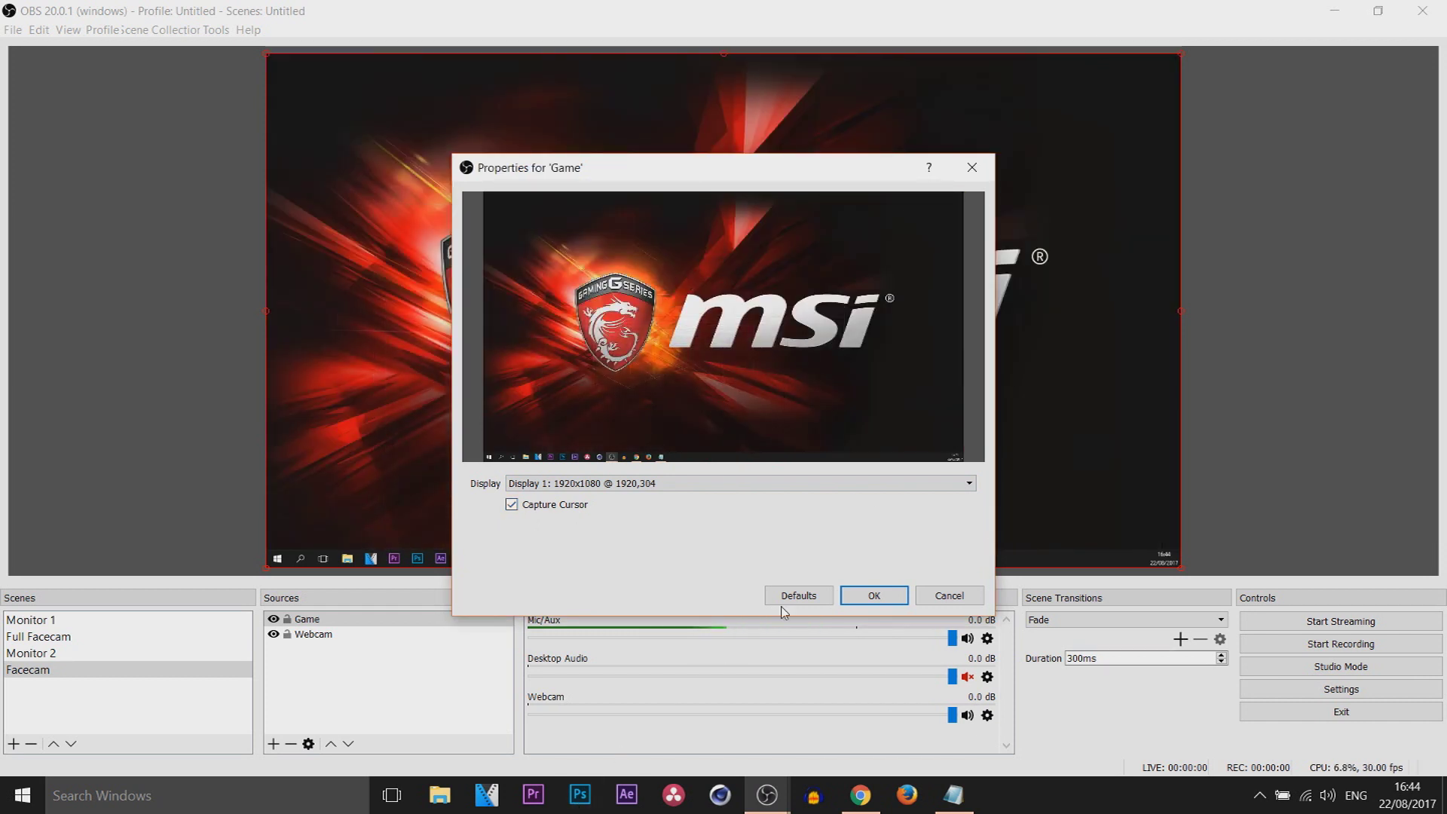
{"action": "left_click", "coordinate": [874, 596]}
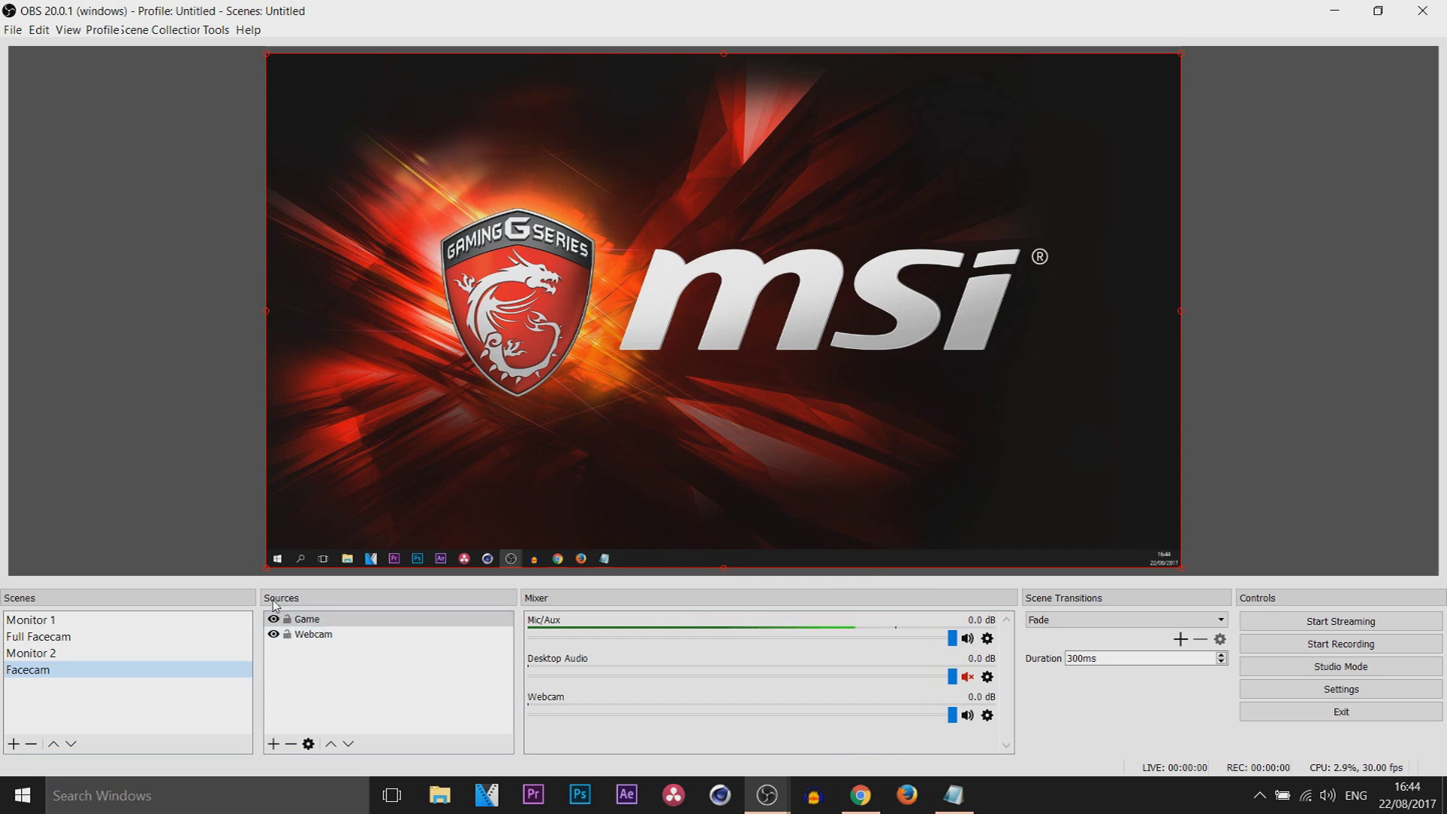
Step: Move the Webcam layer above the Game capture in the Sources list
{"action": "left_click", "coordinate": [317, 622]}
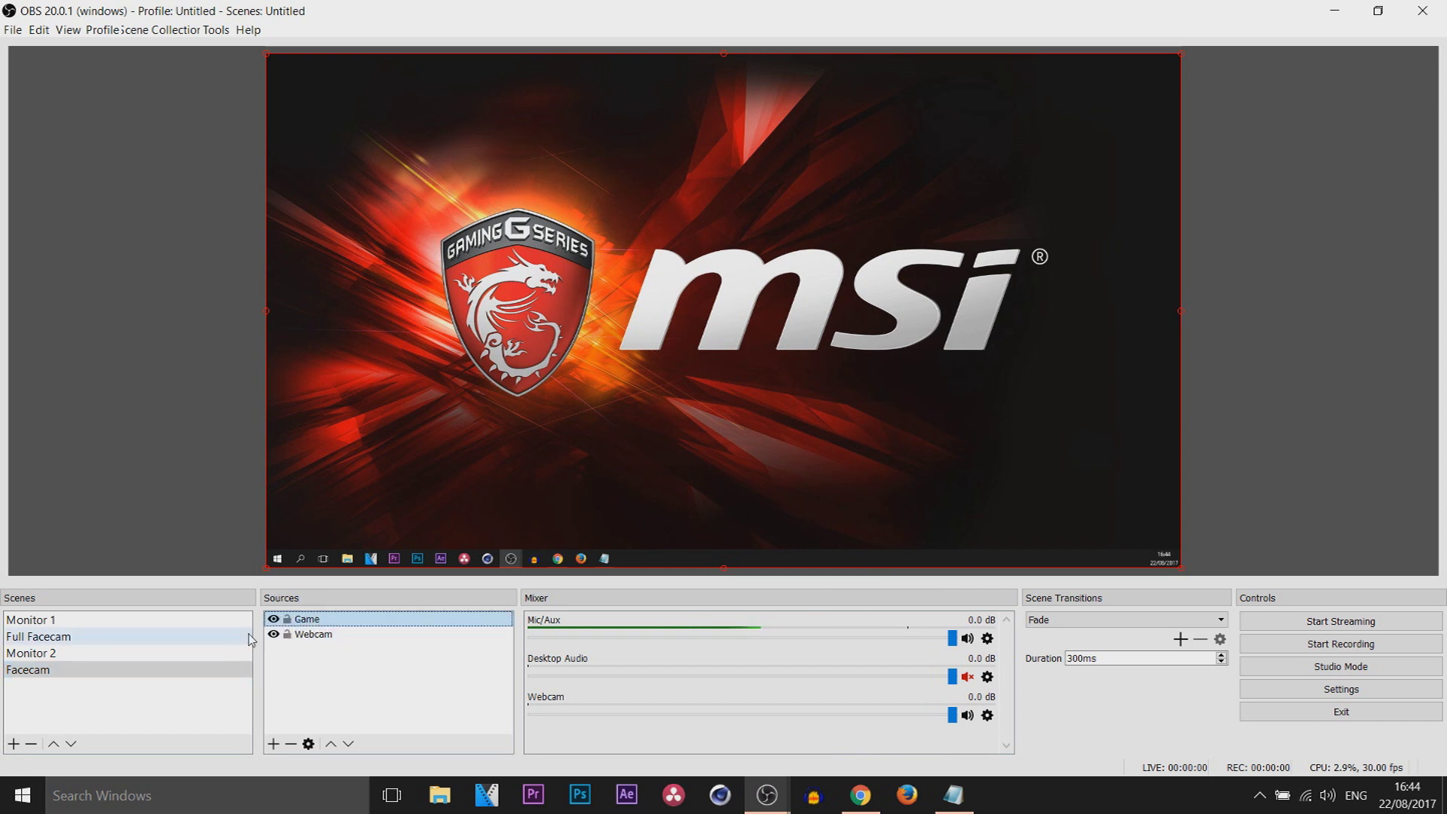
{"action": "double_click", "coordinate": [318, 621]}
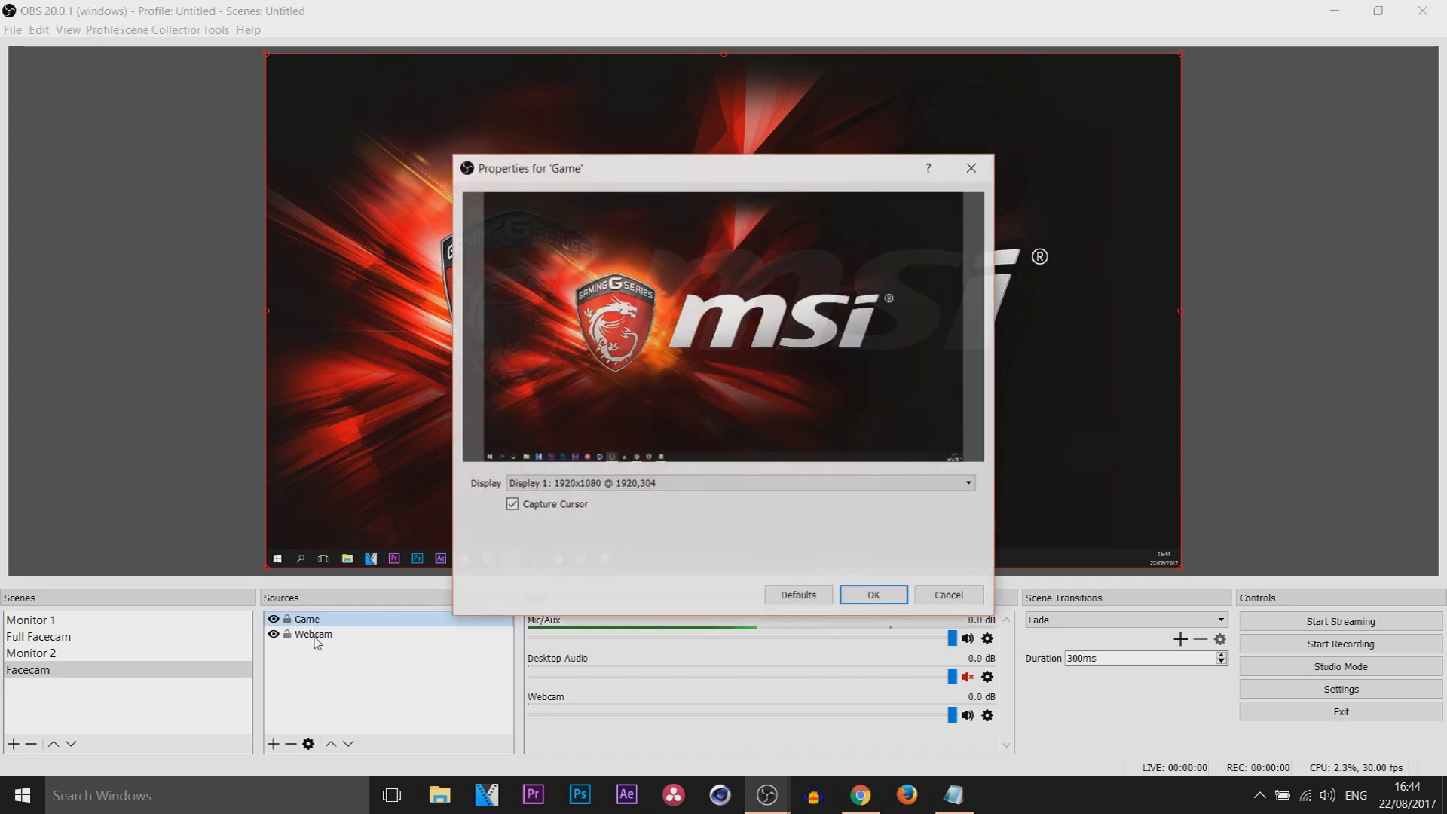
{"action": "left_click", "coordinate": [951, 597]}
{"action": "left_click", "coordinate": [317, 652]}
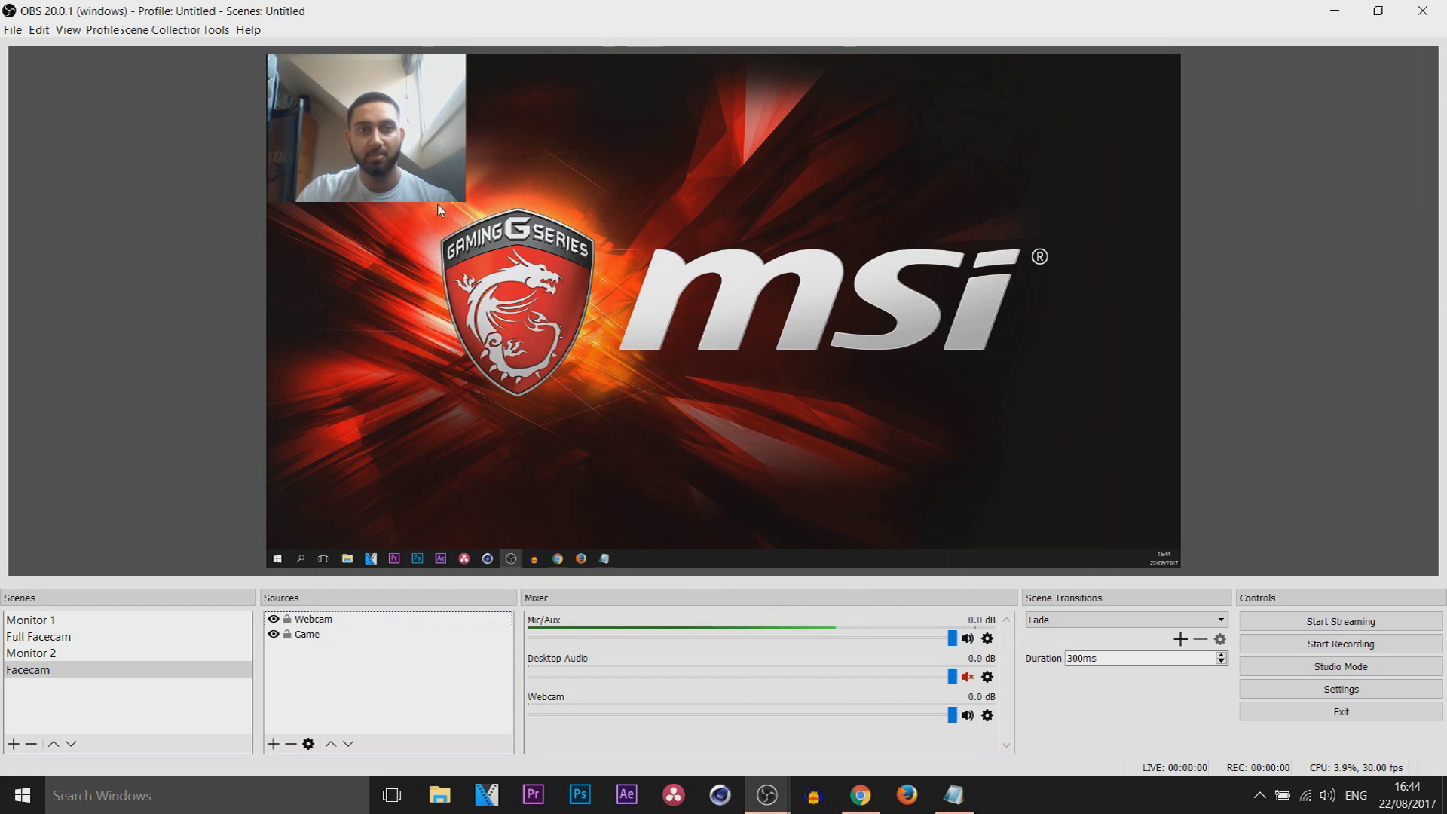
Step: Close the Audacity window so the display capture shows the desktop
{"action": "left_click", "coordinate": [533, 558]}
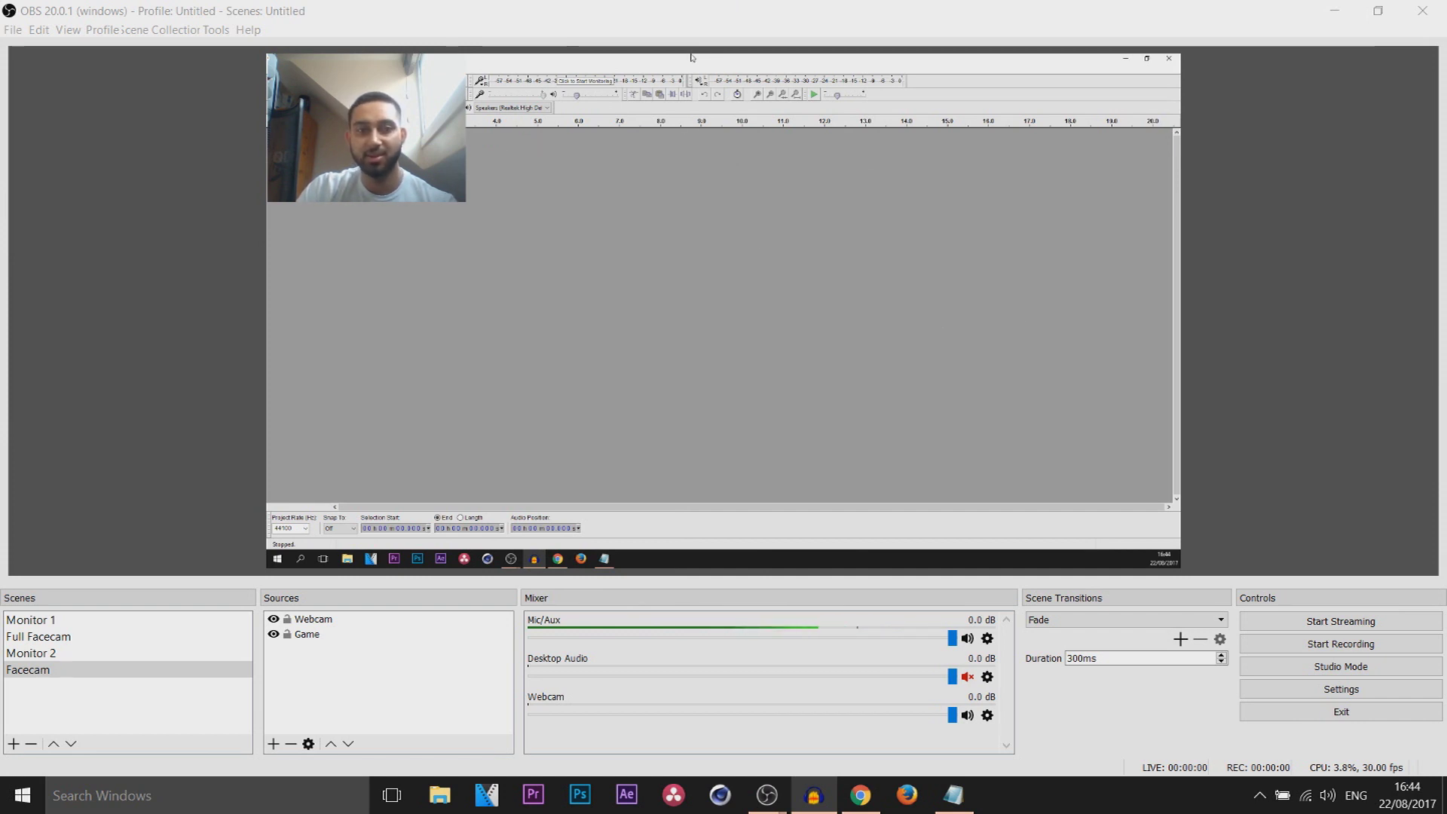
{"action": "left_click", "coordinate": [1169, 58]}
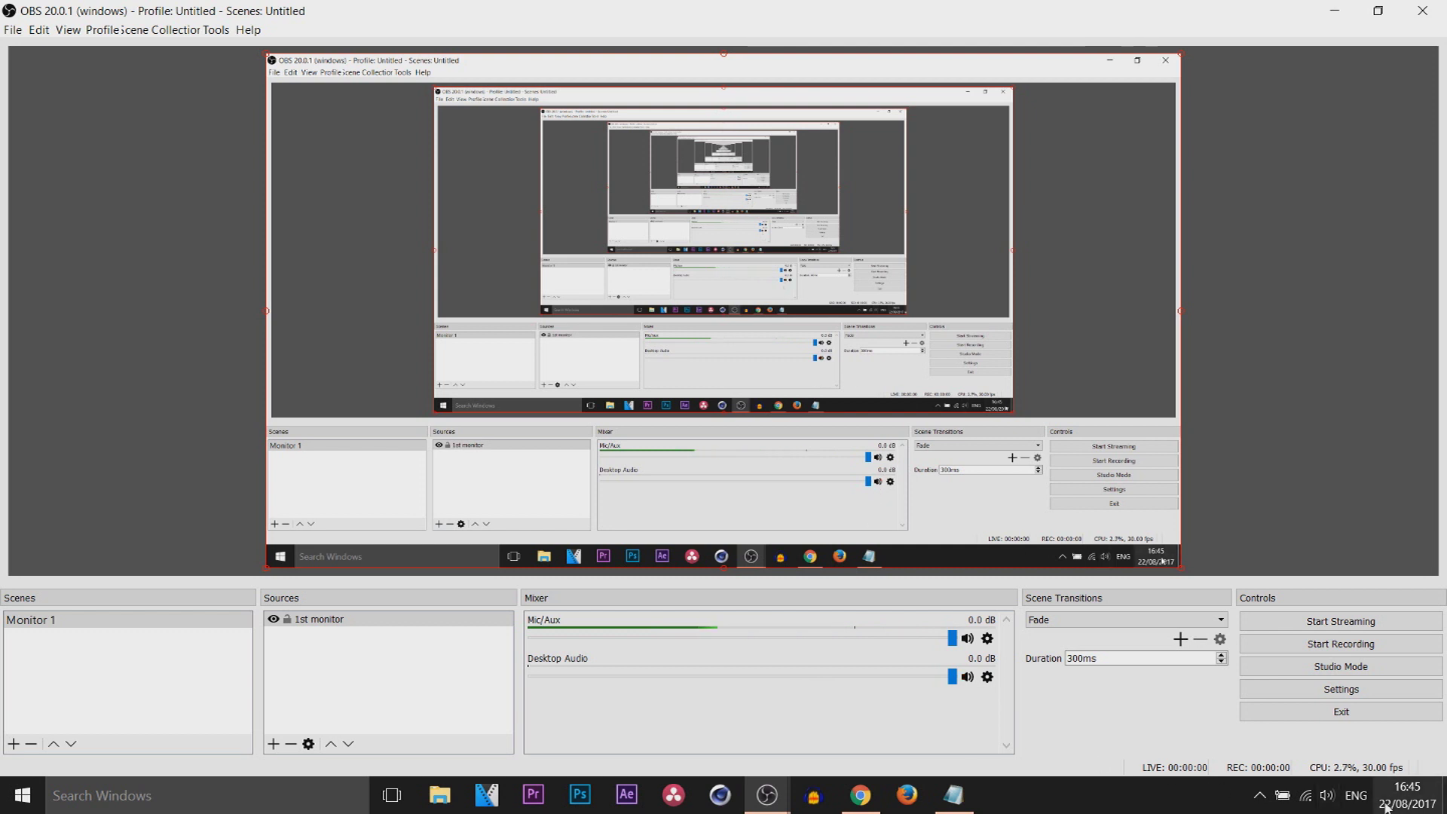
Step: Raise the Windows speaker volume to 70
{"action": "left_click", "coordinate": [1327, 795]}
{"action": "left_click", "coordinate": [1309, 758]}
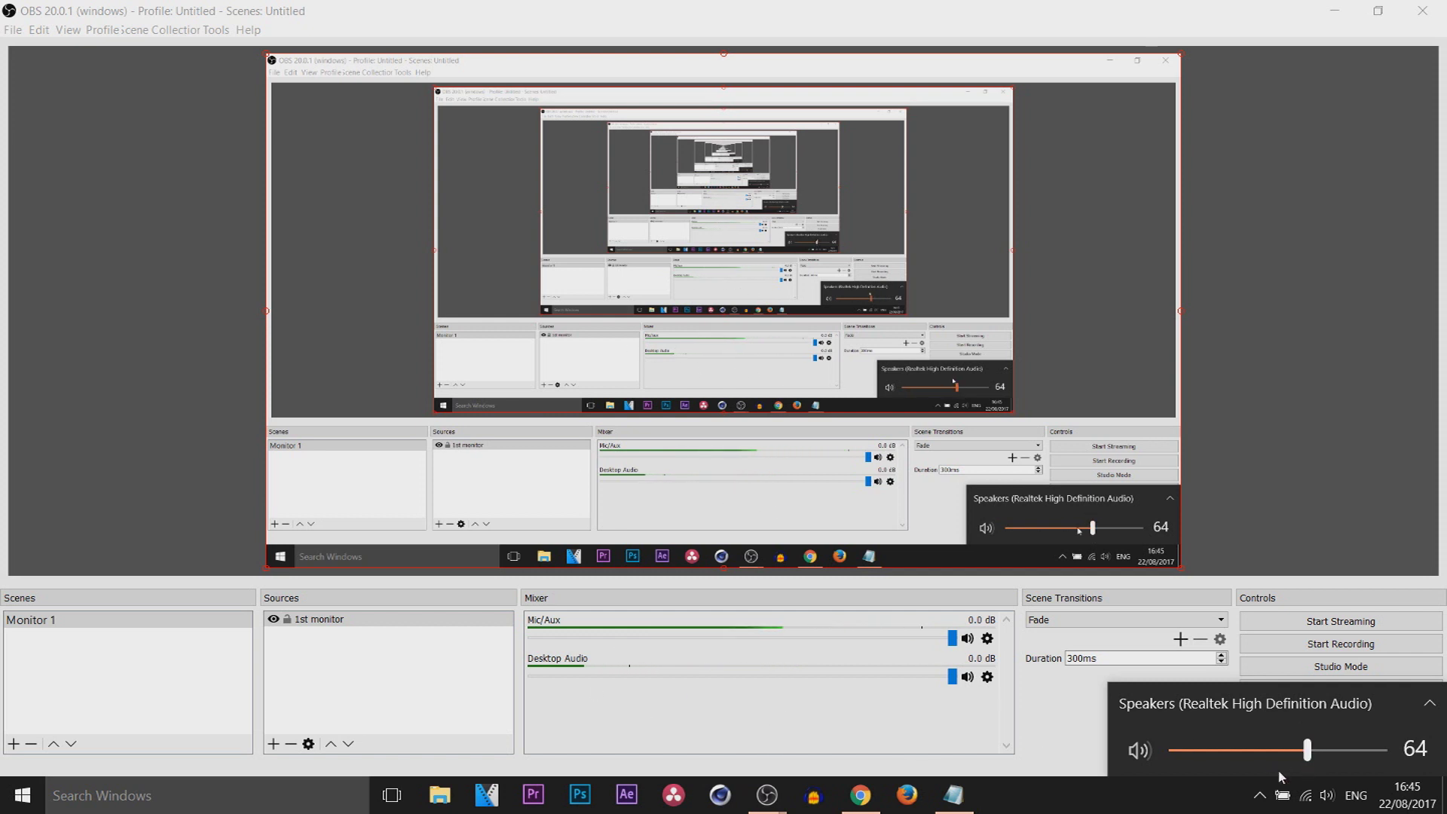
{"action": "key", "text": "XF86AudioRaiseVolume"}
{"action": "key", "text": "XF86AudioRaiseVolume"}
{"action": "key", "text": "XF86AudioRaiseVolume"}
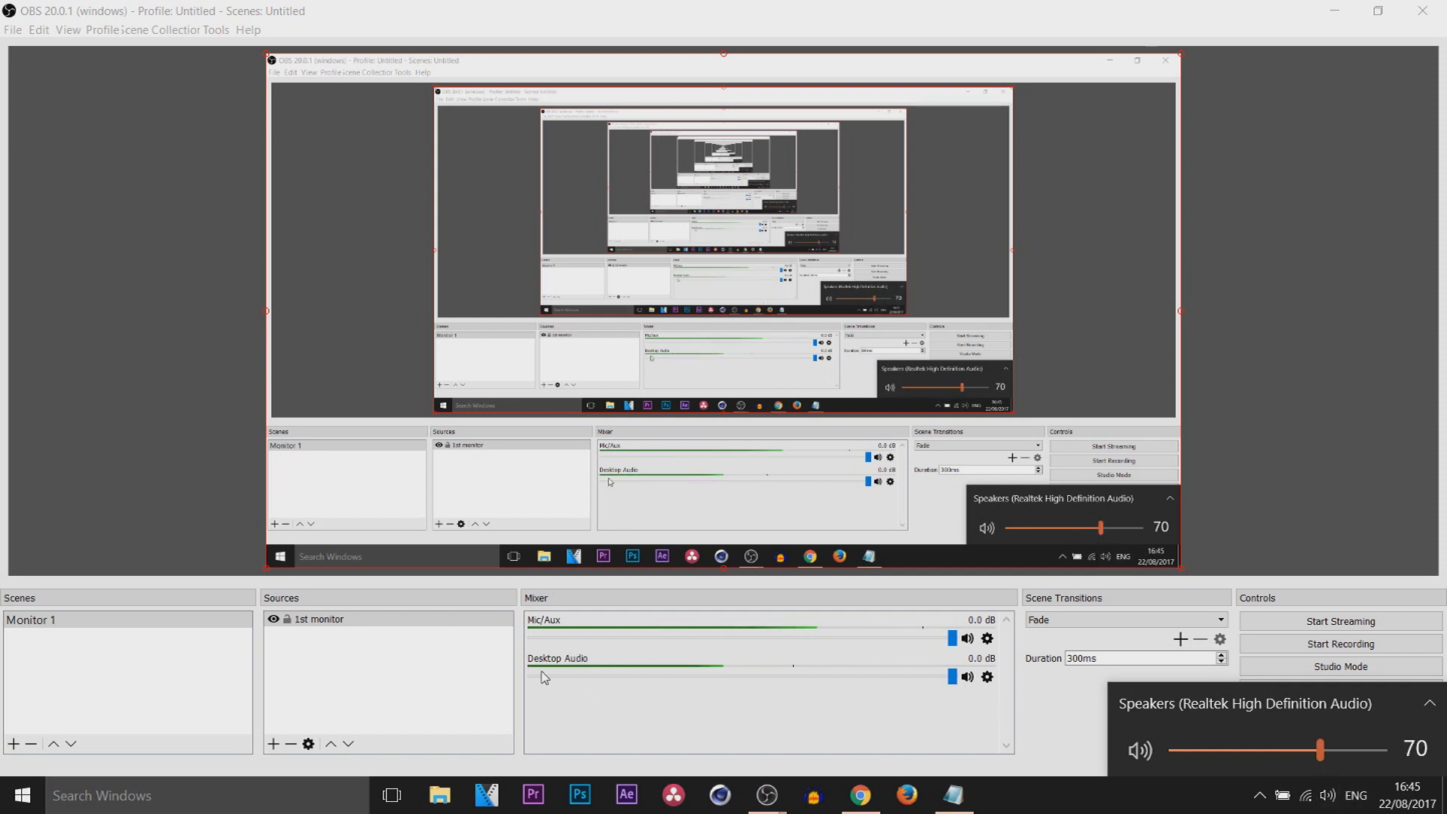
{"action": "left_click", "coordinate": [844, 721]}
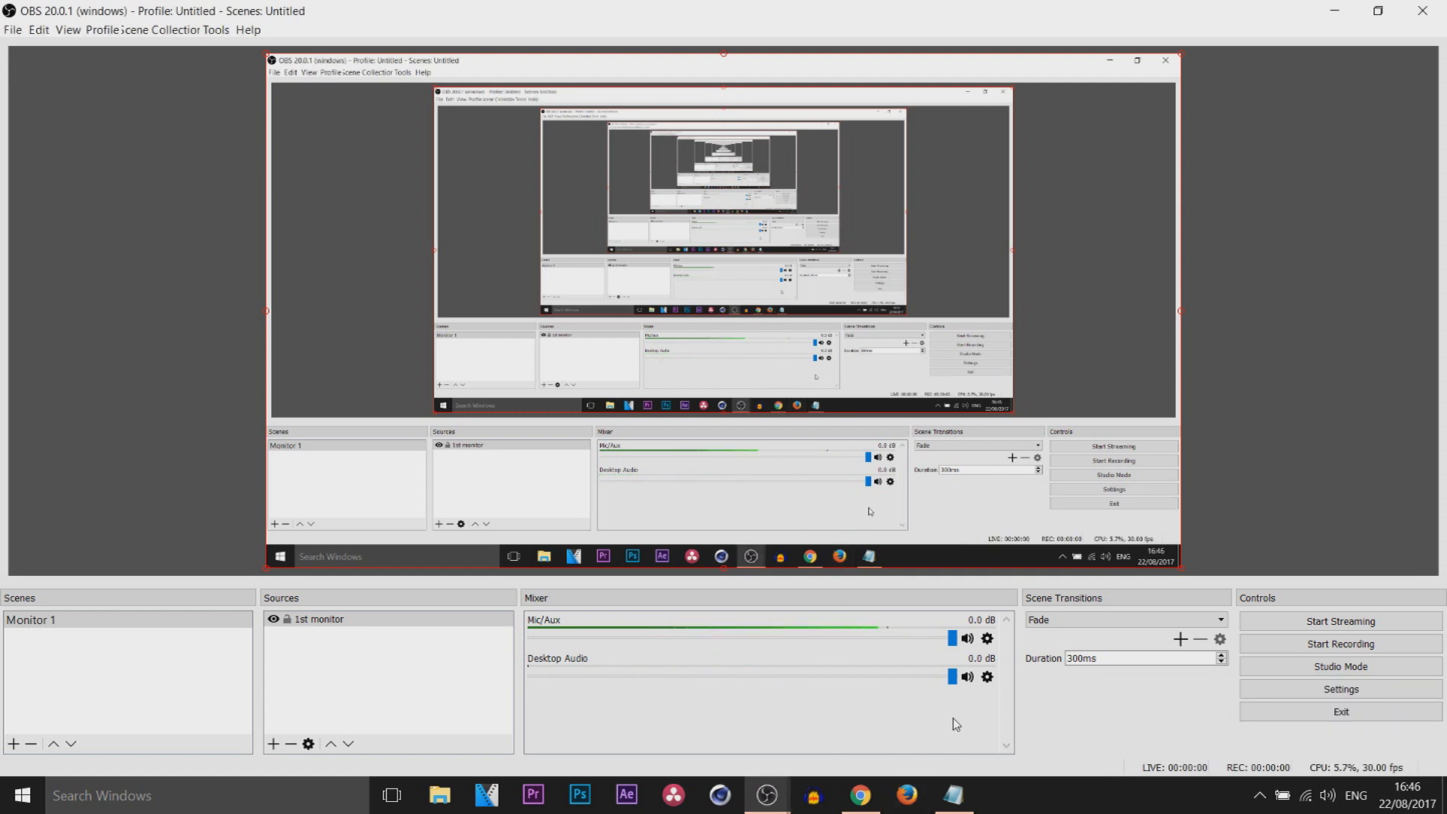
Step: Mute Desktop Audio in the mixer, leaving Mic/Aux live
{"action": "left_click", "coordinate": [967, 676]}
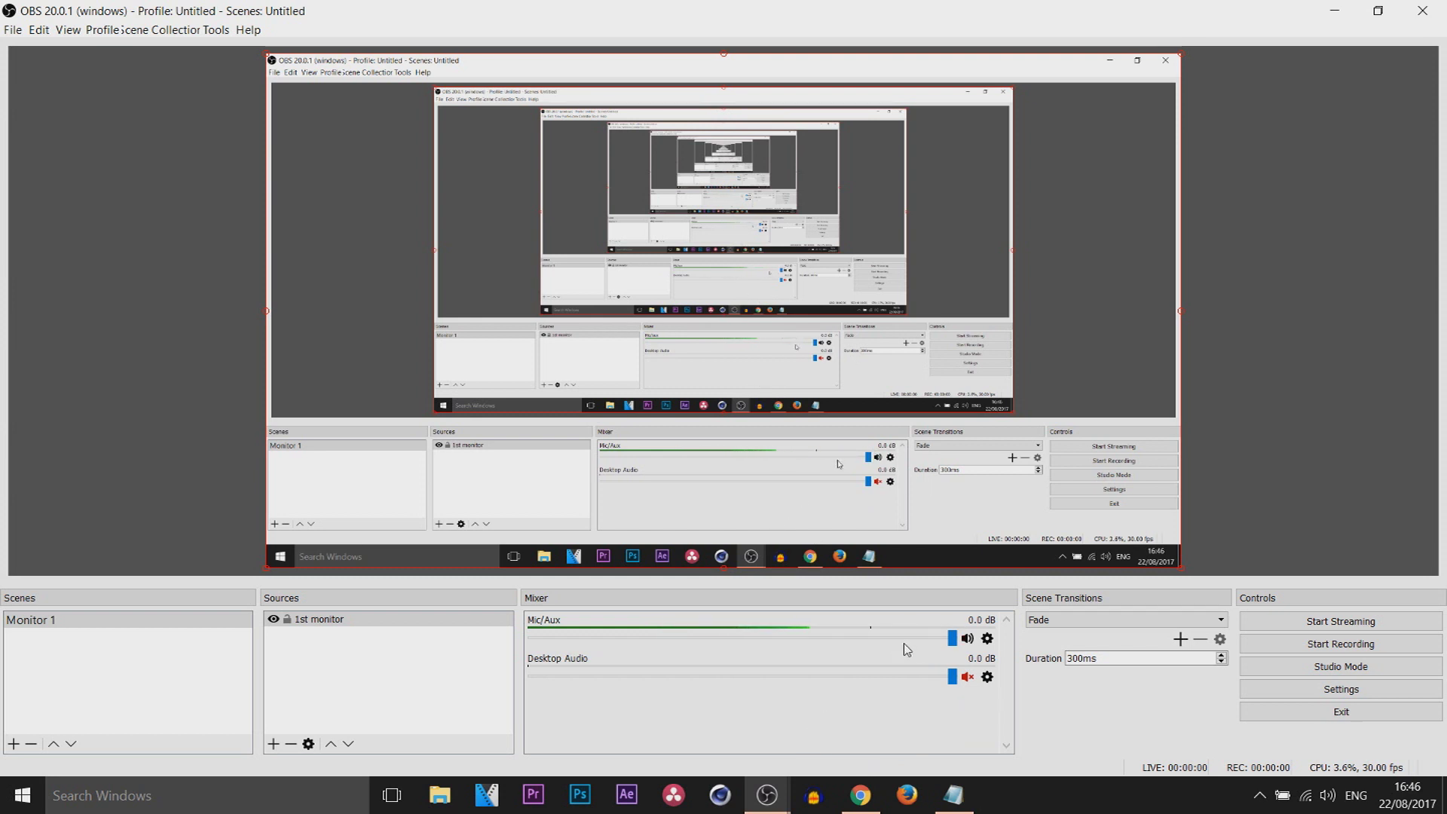
{"action": "left_click", "coordinate": [969, 640]}
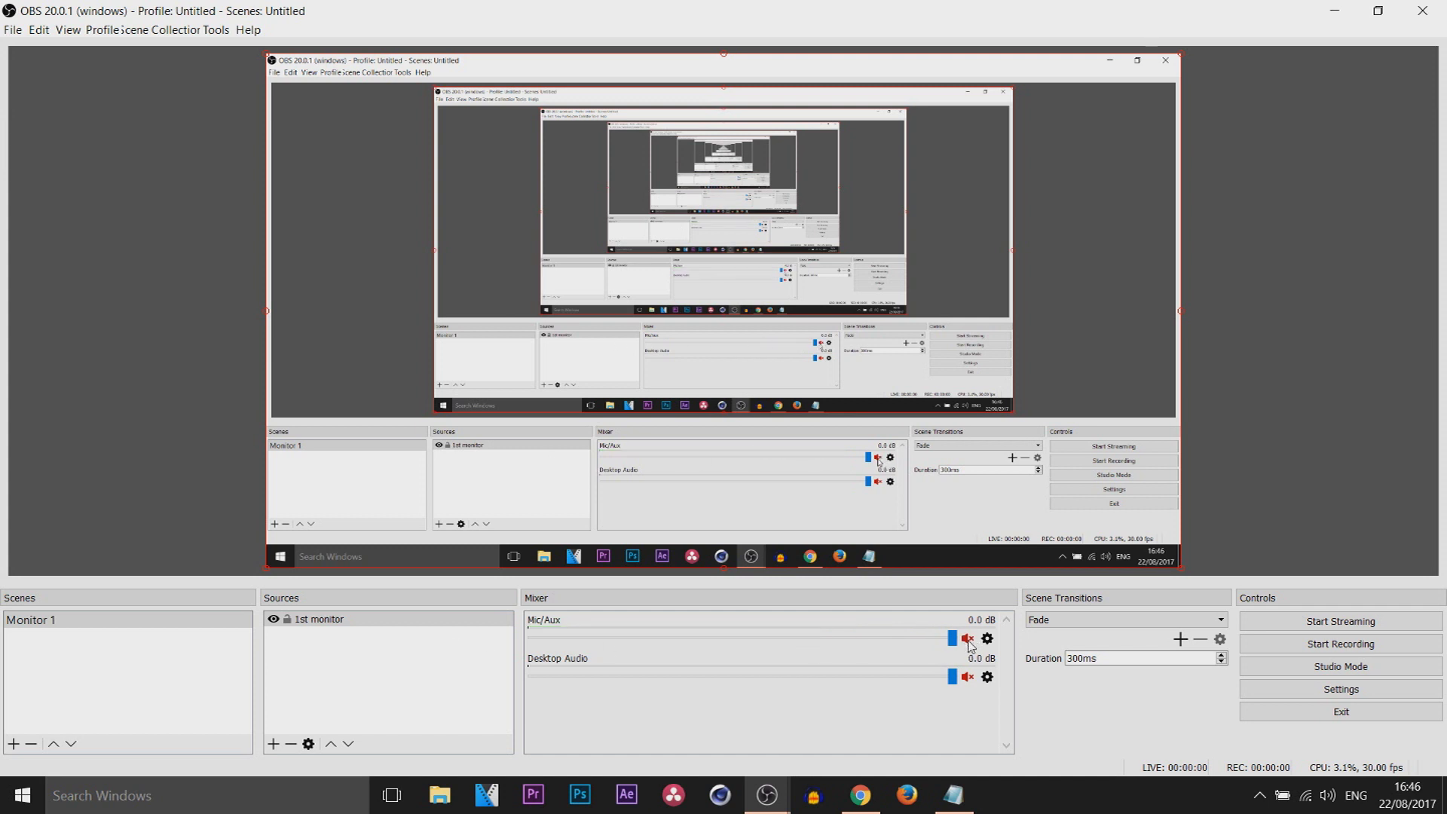
{"action": "left_click", "coordinate": [969, 640]}
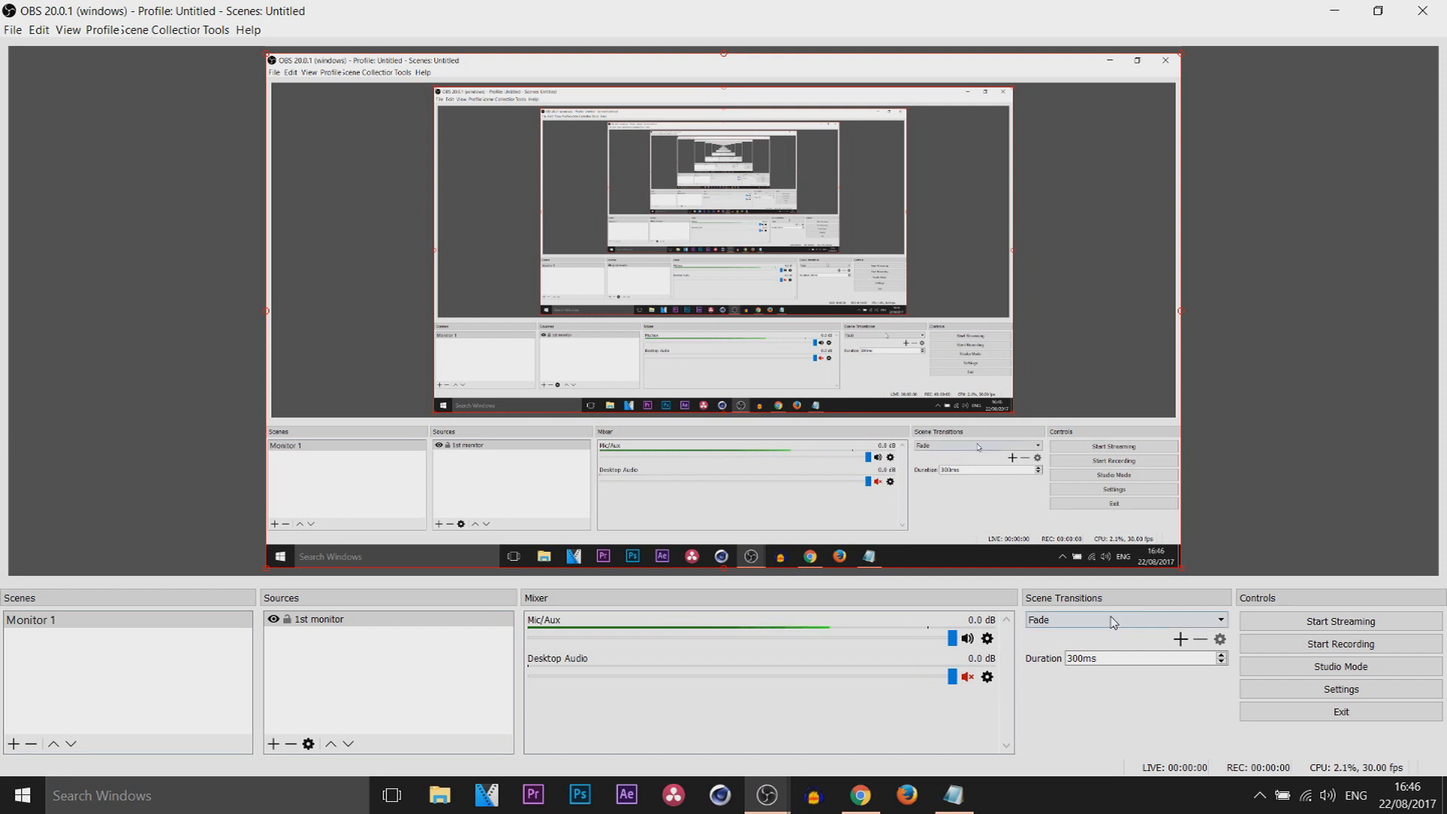
{"action": "left_click", "coordinate": [1053, 623]}
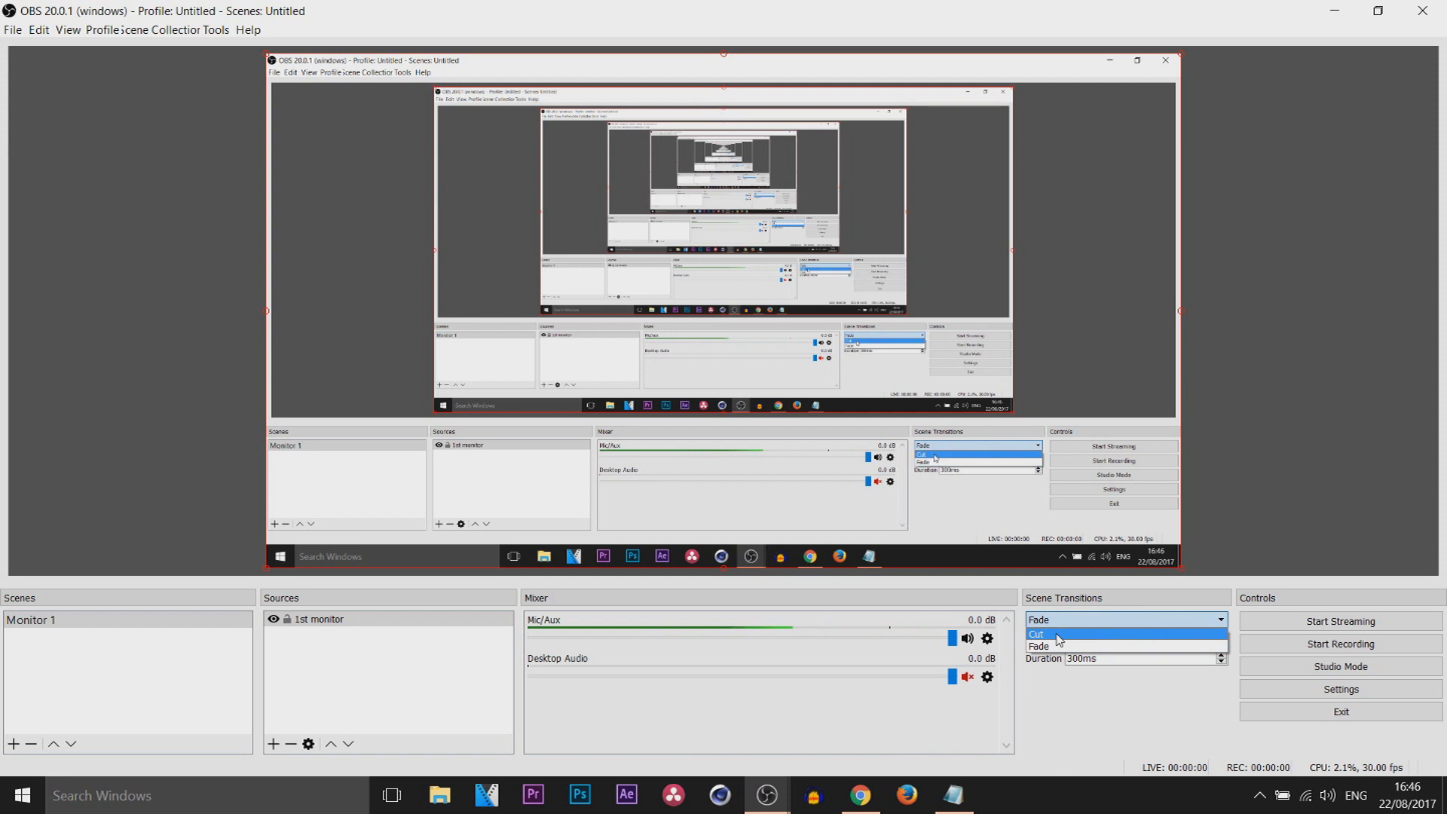
{"action": "left_click", "coordinate": [1066, 647]}
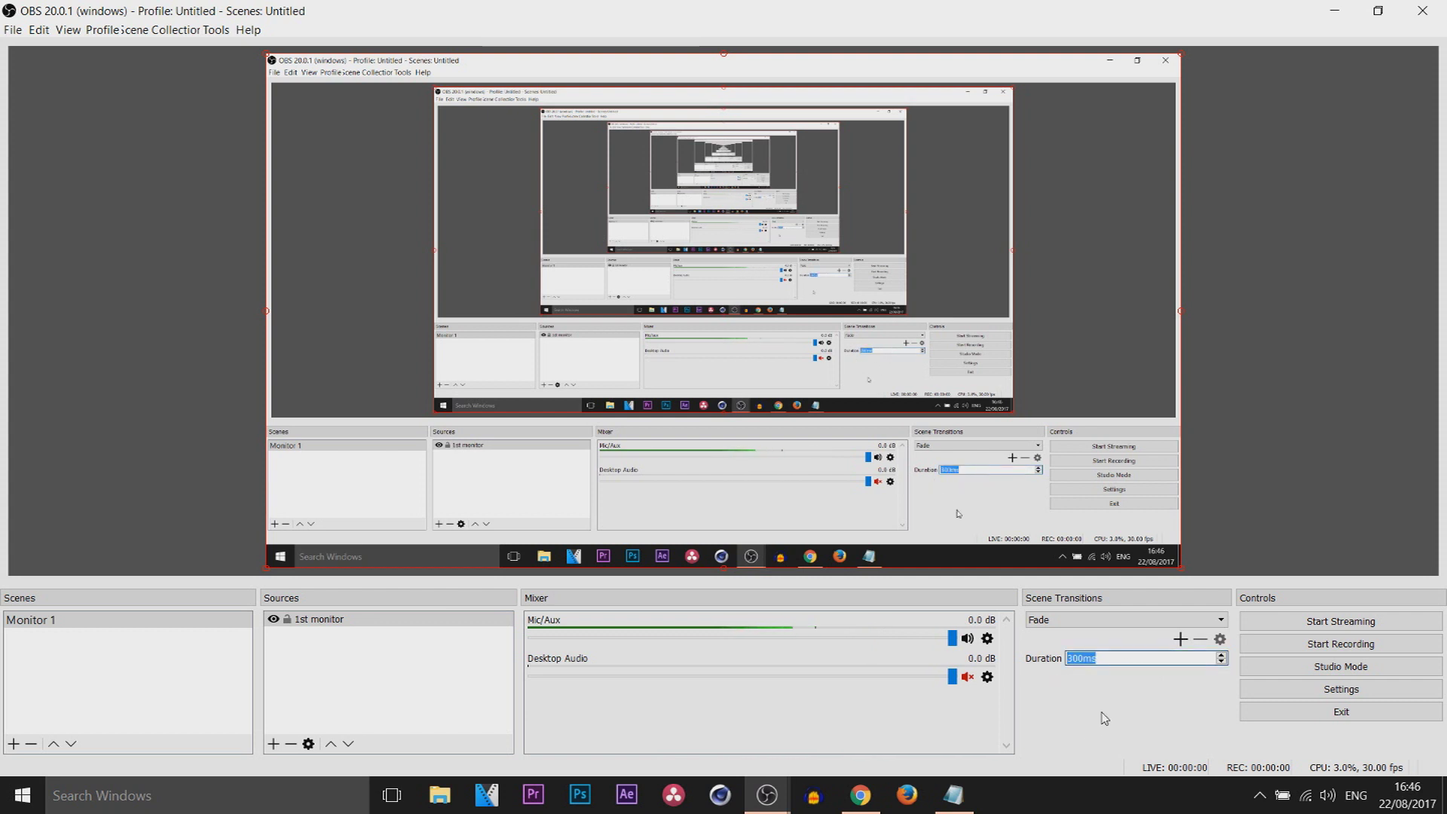
{"action": "left_click", "coordinate": [1077, 619]}
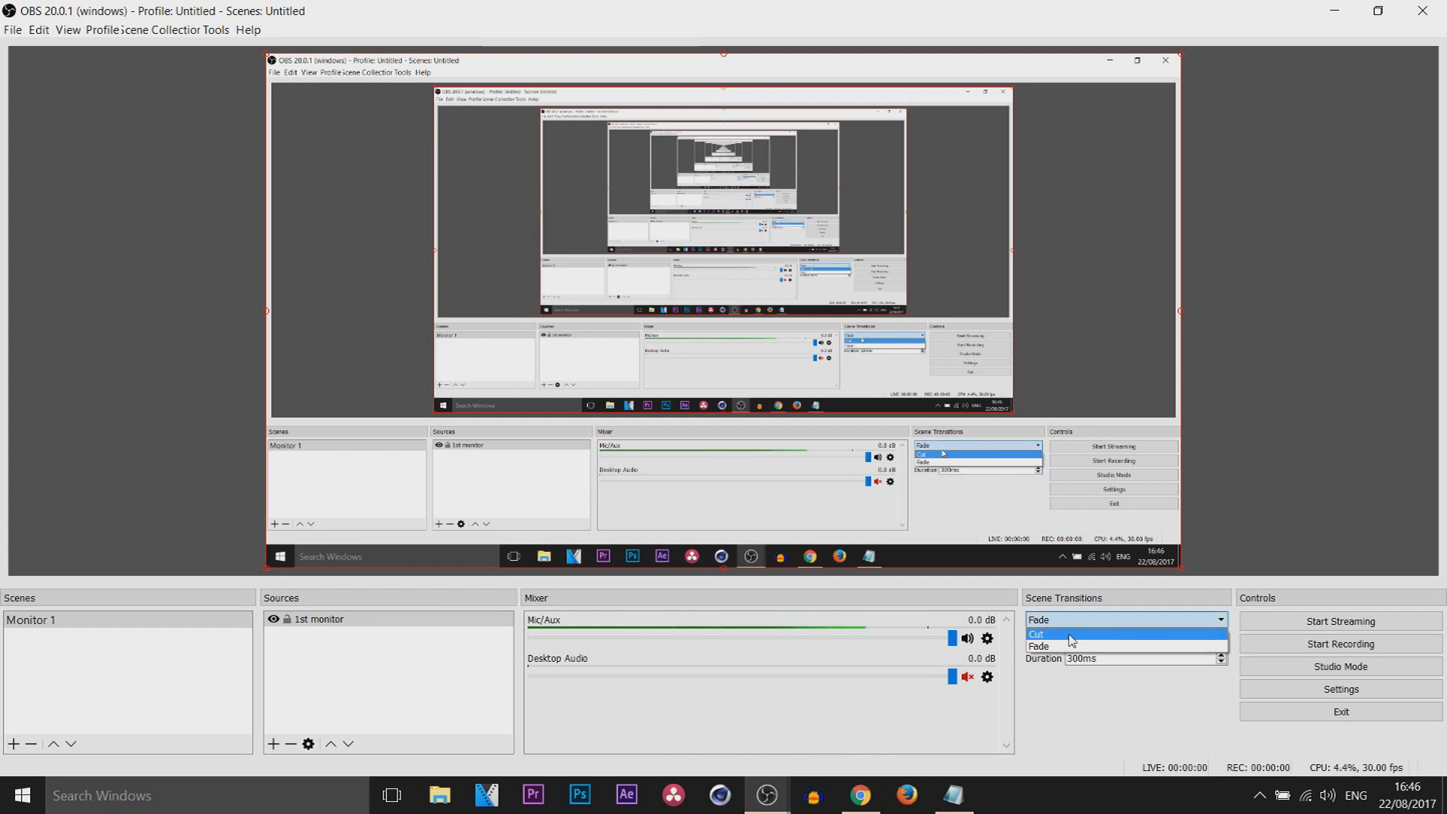
{"action": "left_click", "coordinate": [1071, 737]}
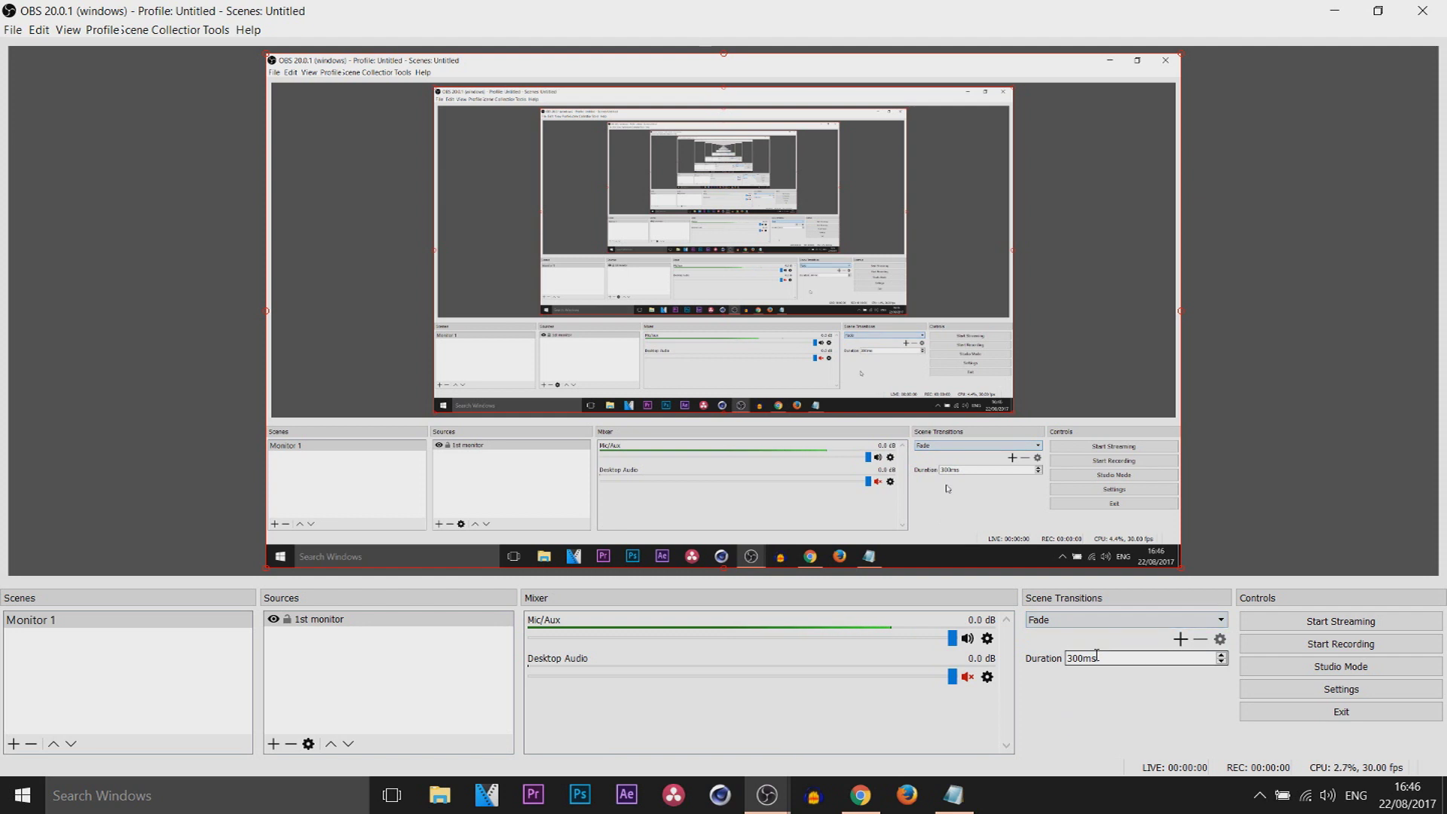
{"action": "left_click", "coordinate": [1180, 639]}
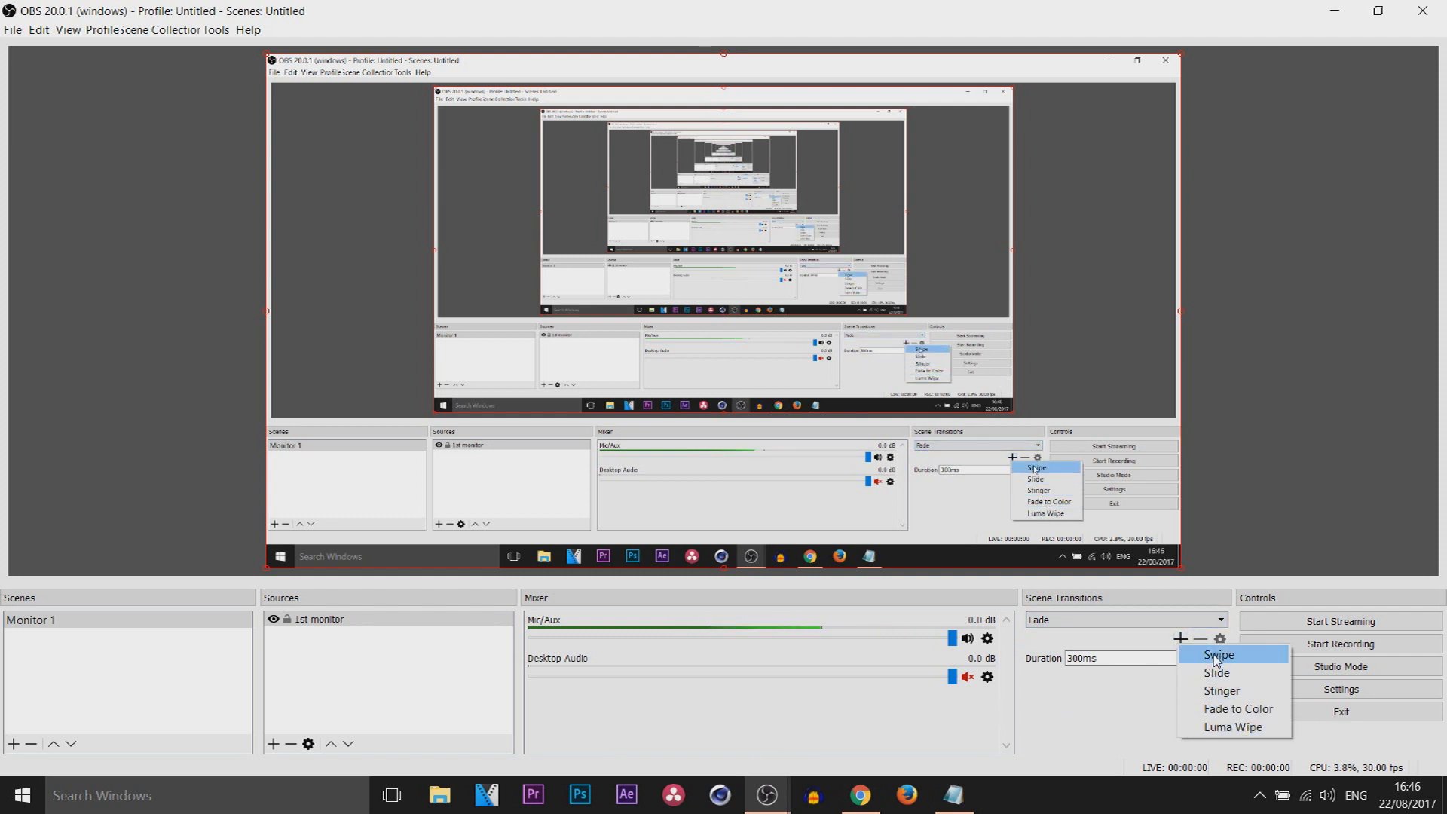
{"action": "left_click", "coordinate": [1104, 680]}
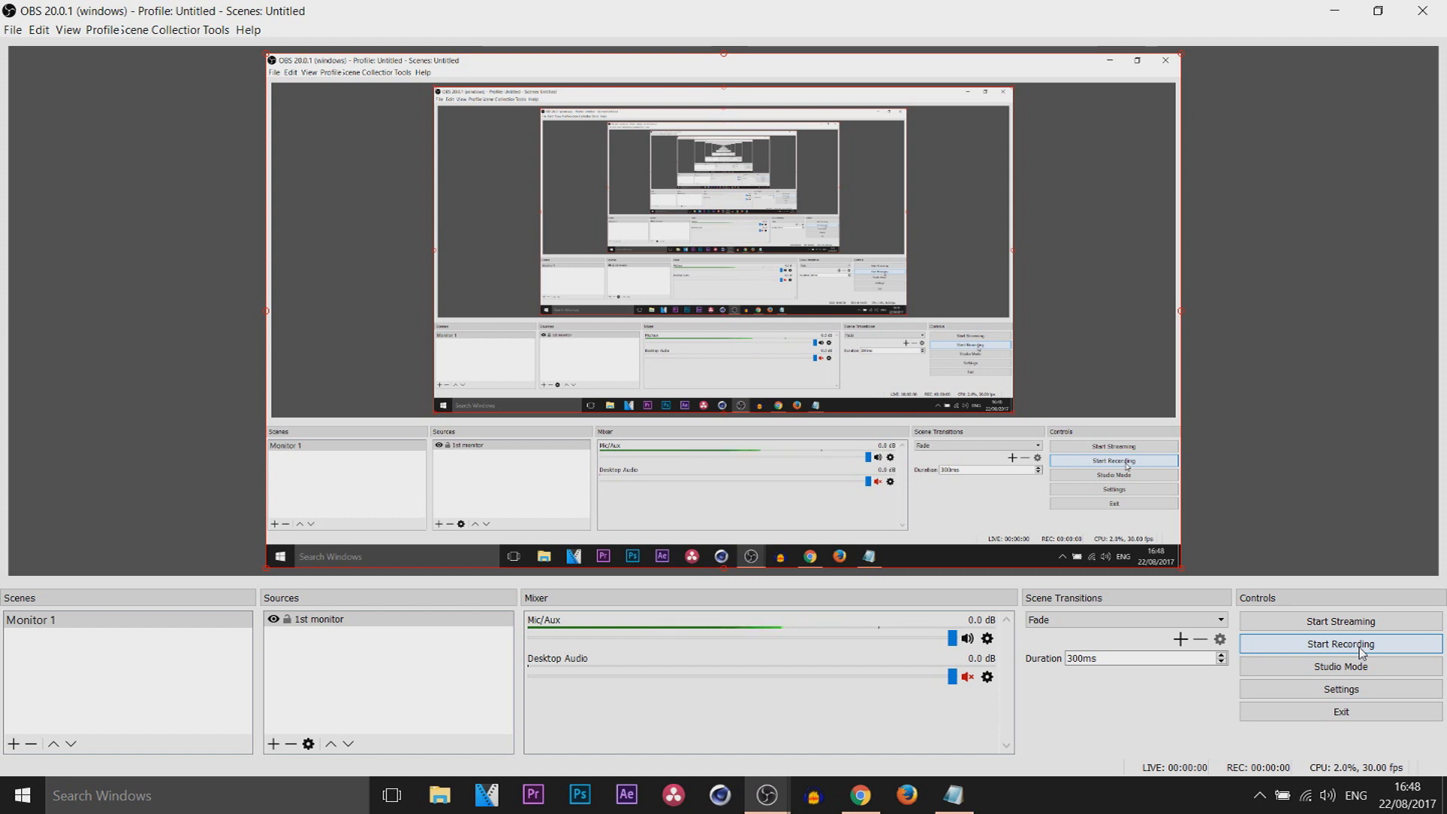
Step: In Stream settings, set the stream type to Streaming Services with Twitch as the service
{"action": "left_click", "coordinate": [1336, 690]}
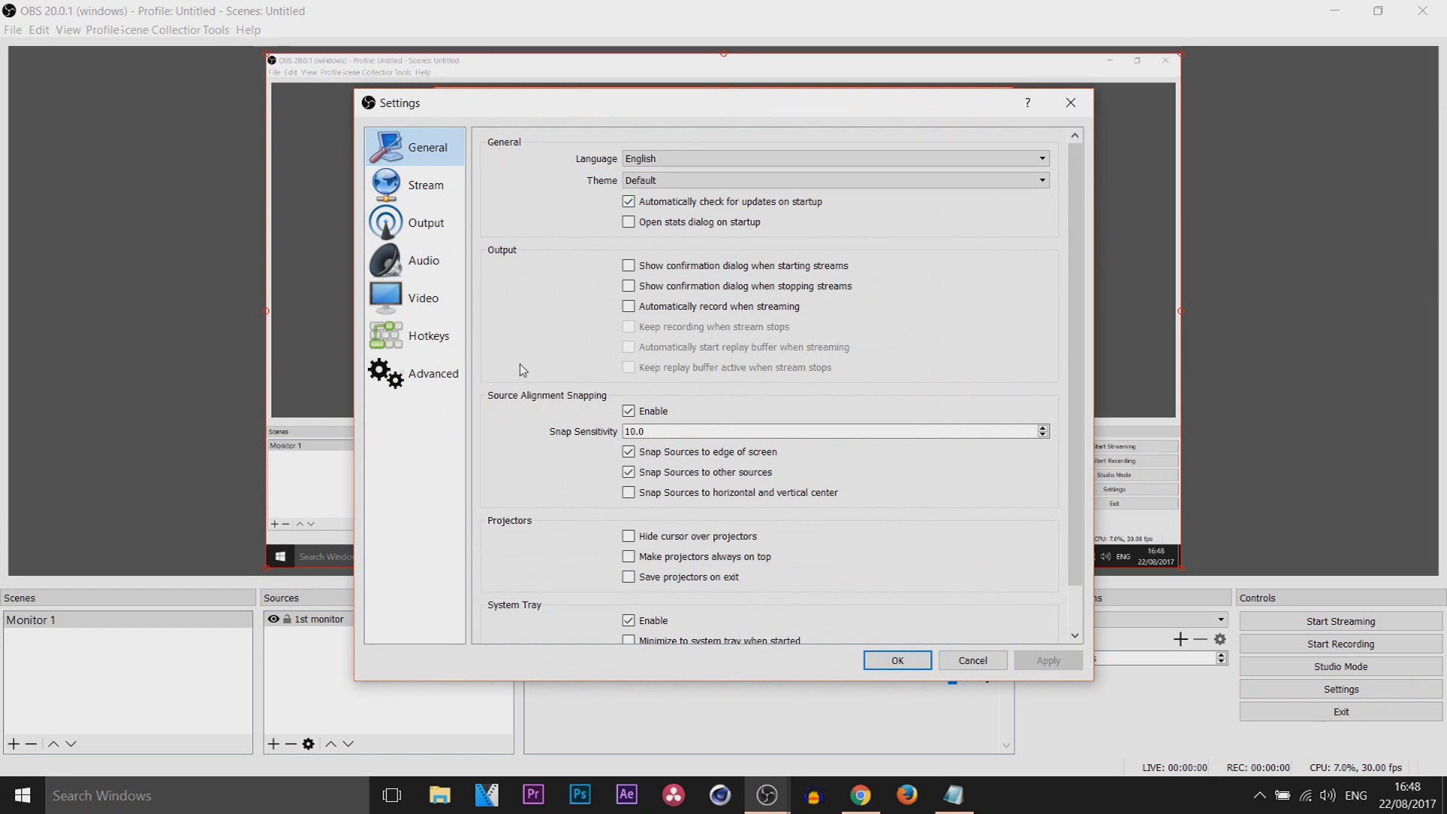
{"action": "left_click", "coordinate": [450, 199]}
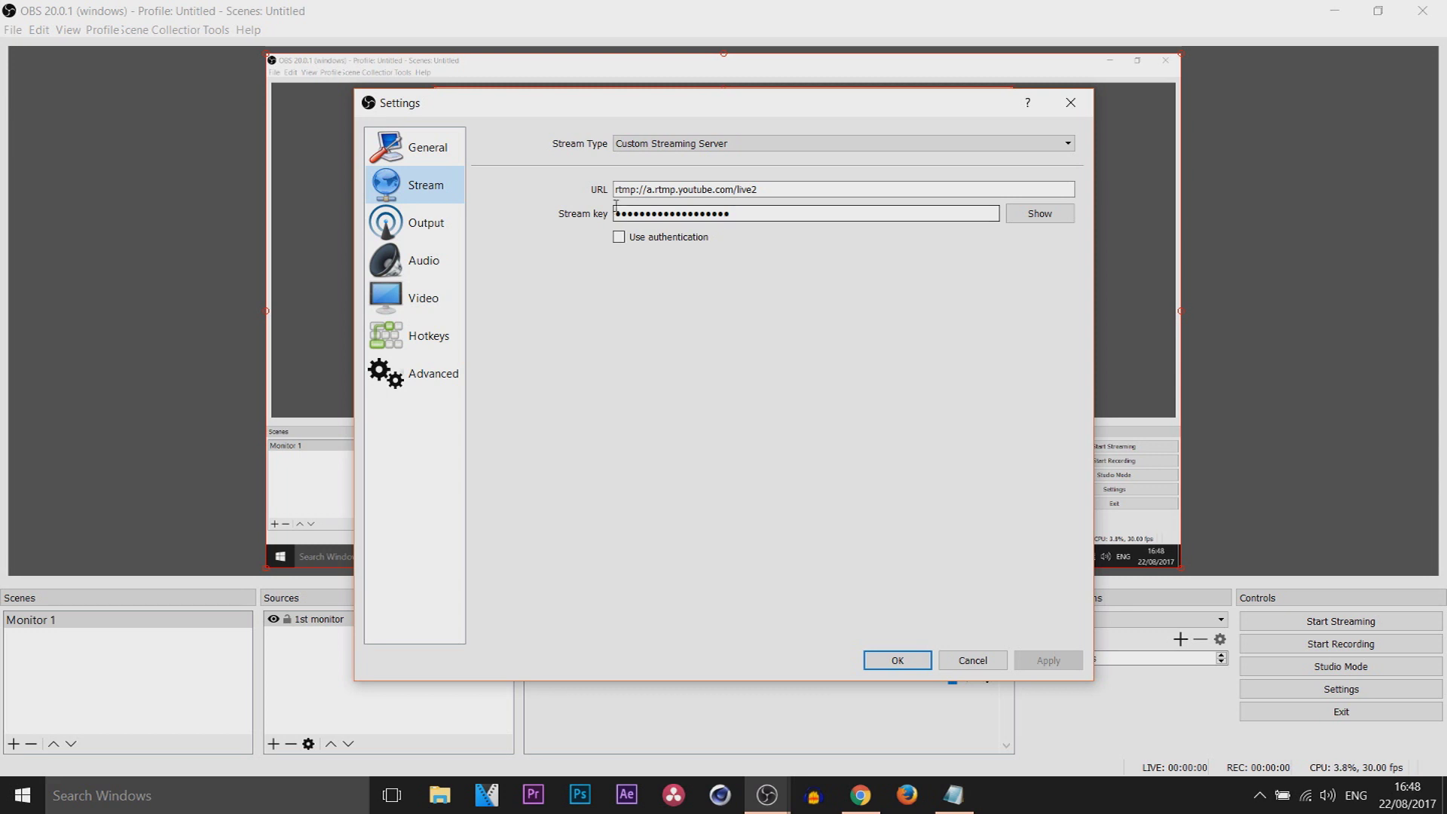
{"action": "left_click", "coordinate": [678, 143]}
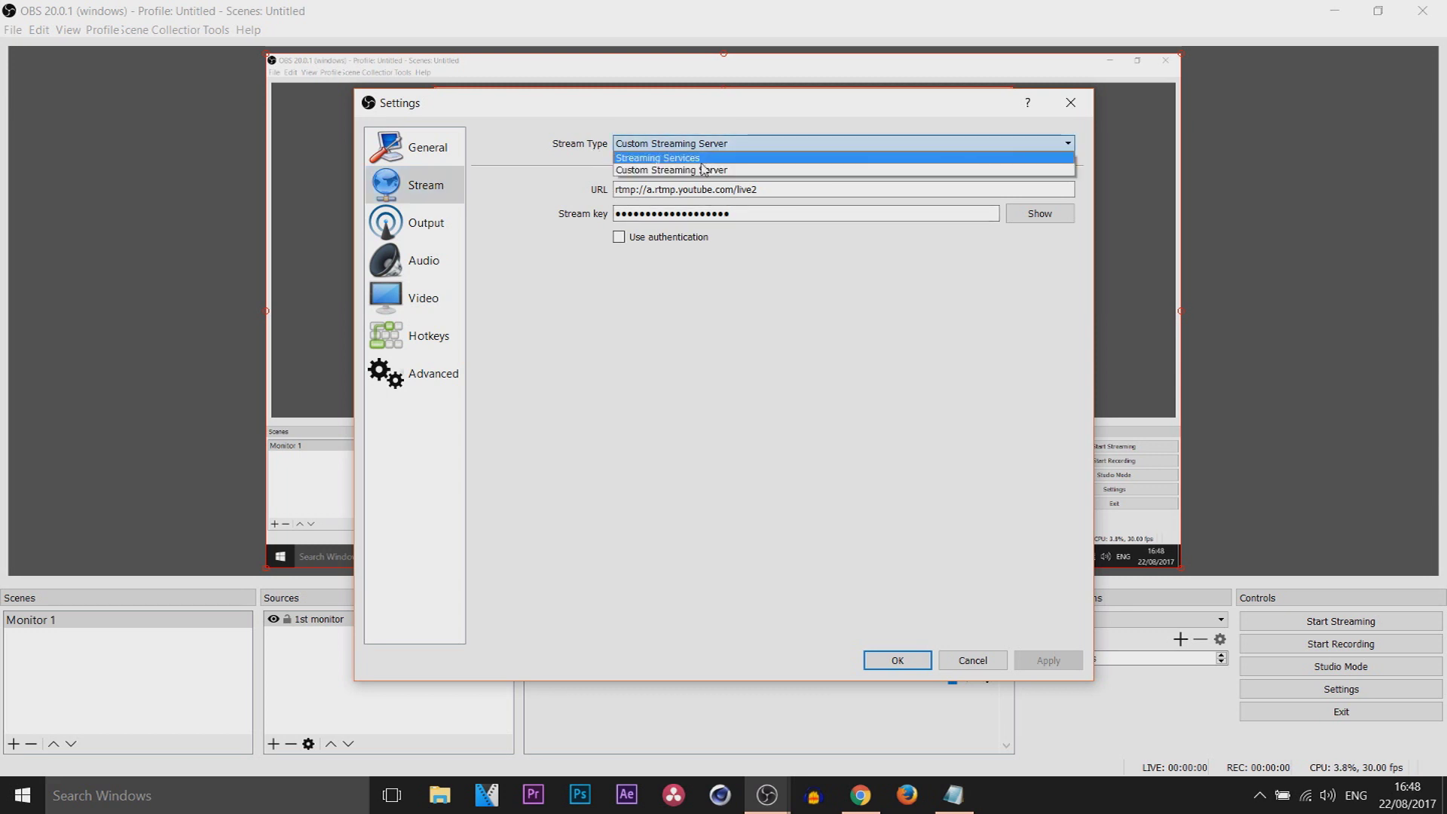
{"action": "left_click", "coordinate": [687, 159]}
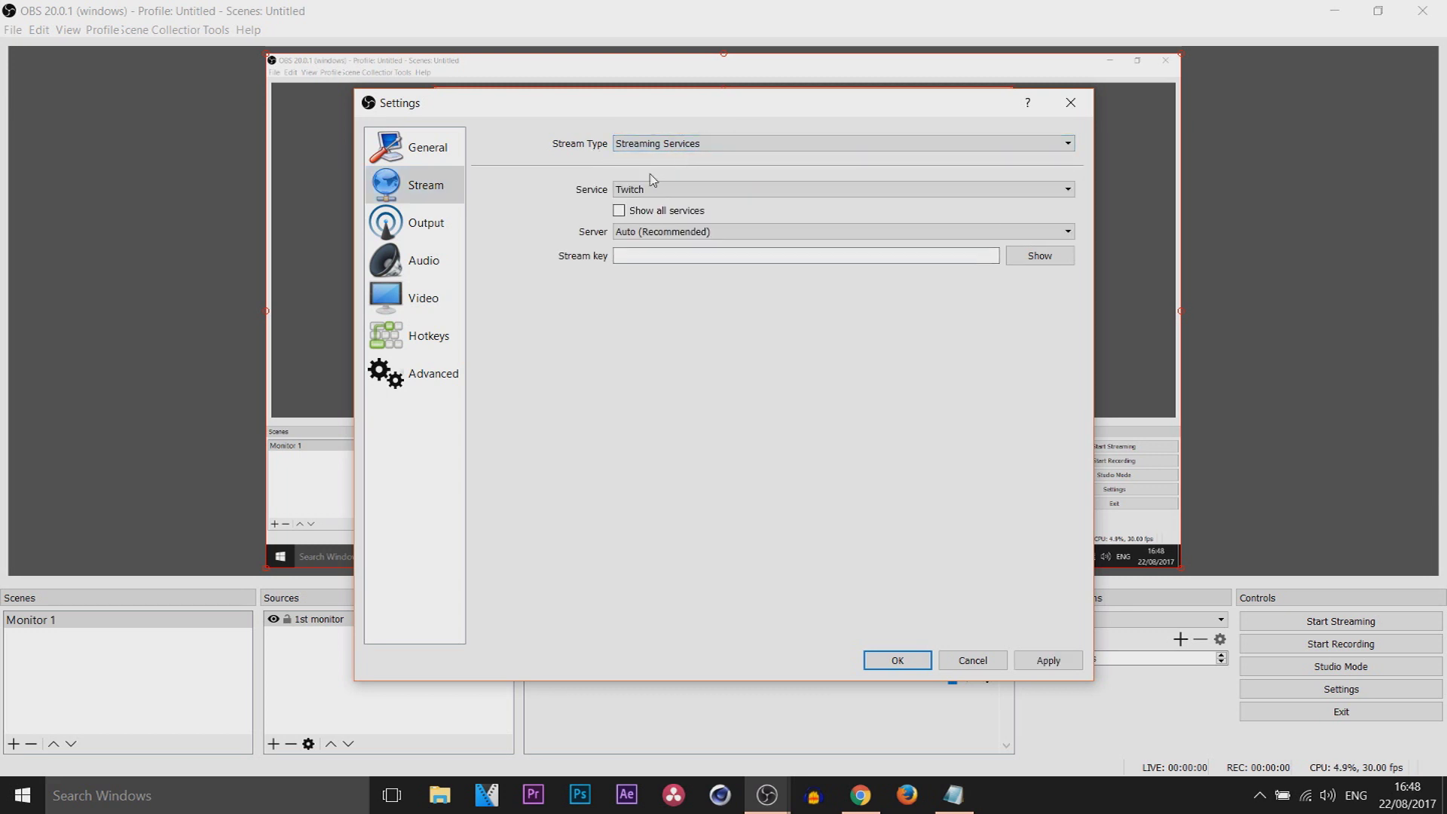
{"action": "left_click", "coordinate": [707, 189]}
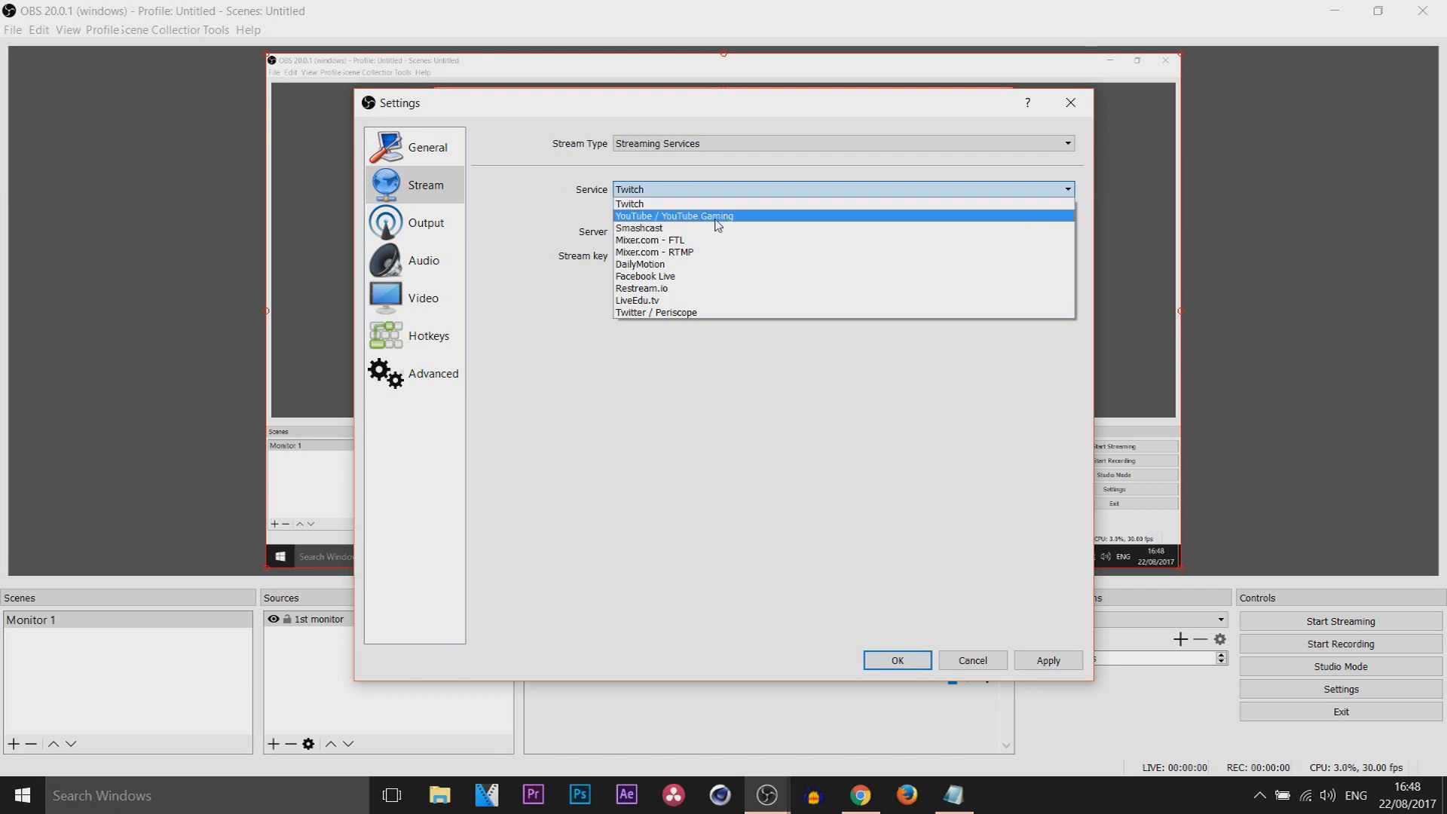
{"action": "left_click", "coordinate": [550, 215]}
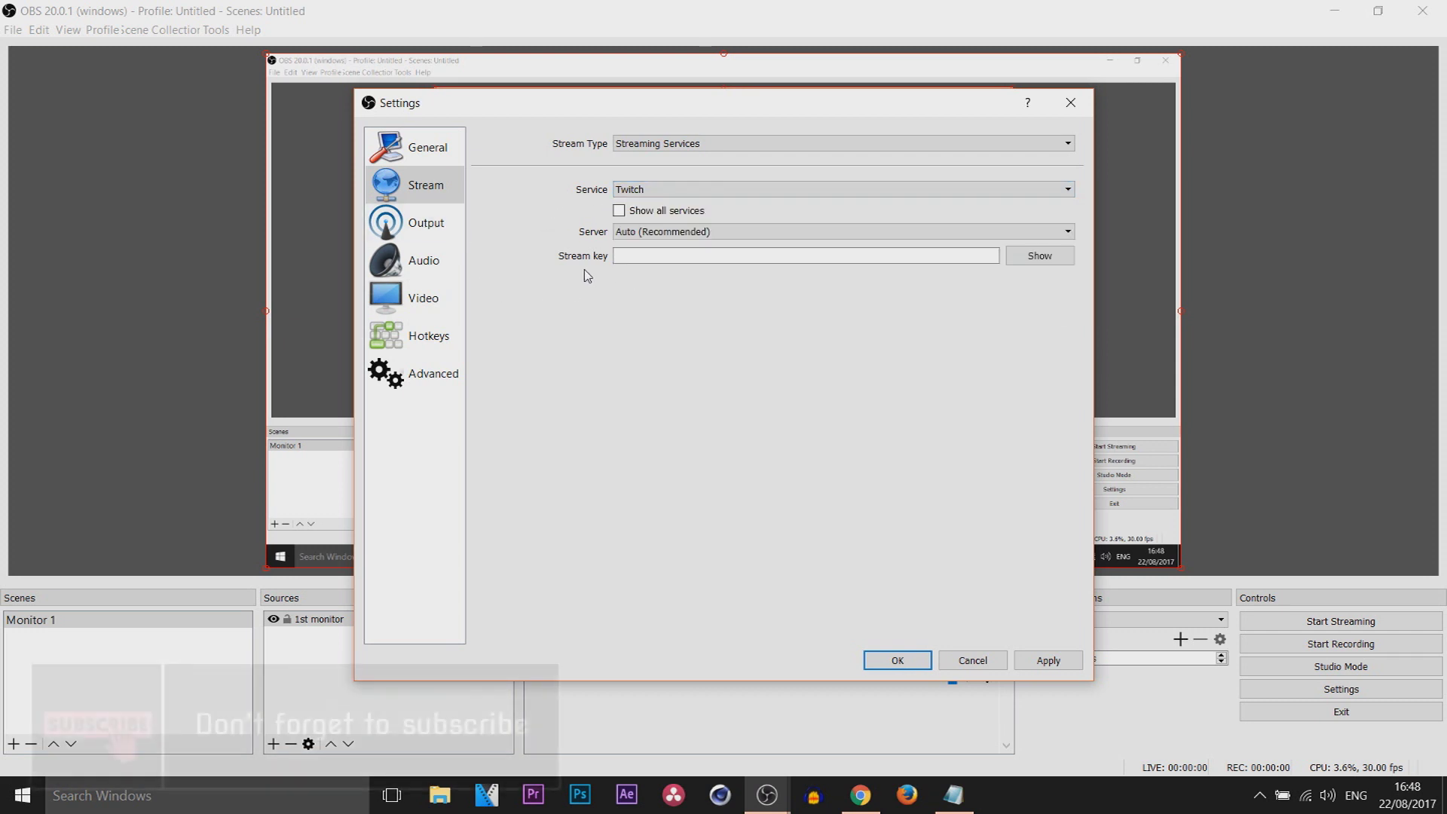
Step: Keep the Twitch server on Auto (Recommended)
{"action": "left_click", "coordinate": [643, 257]}
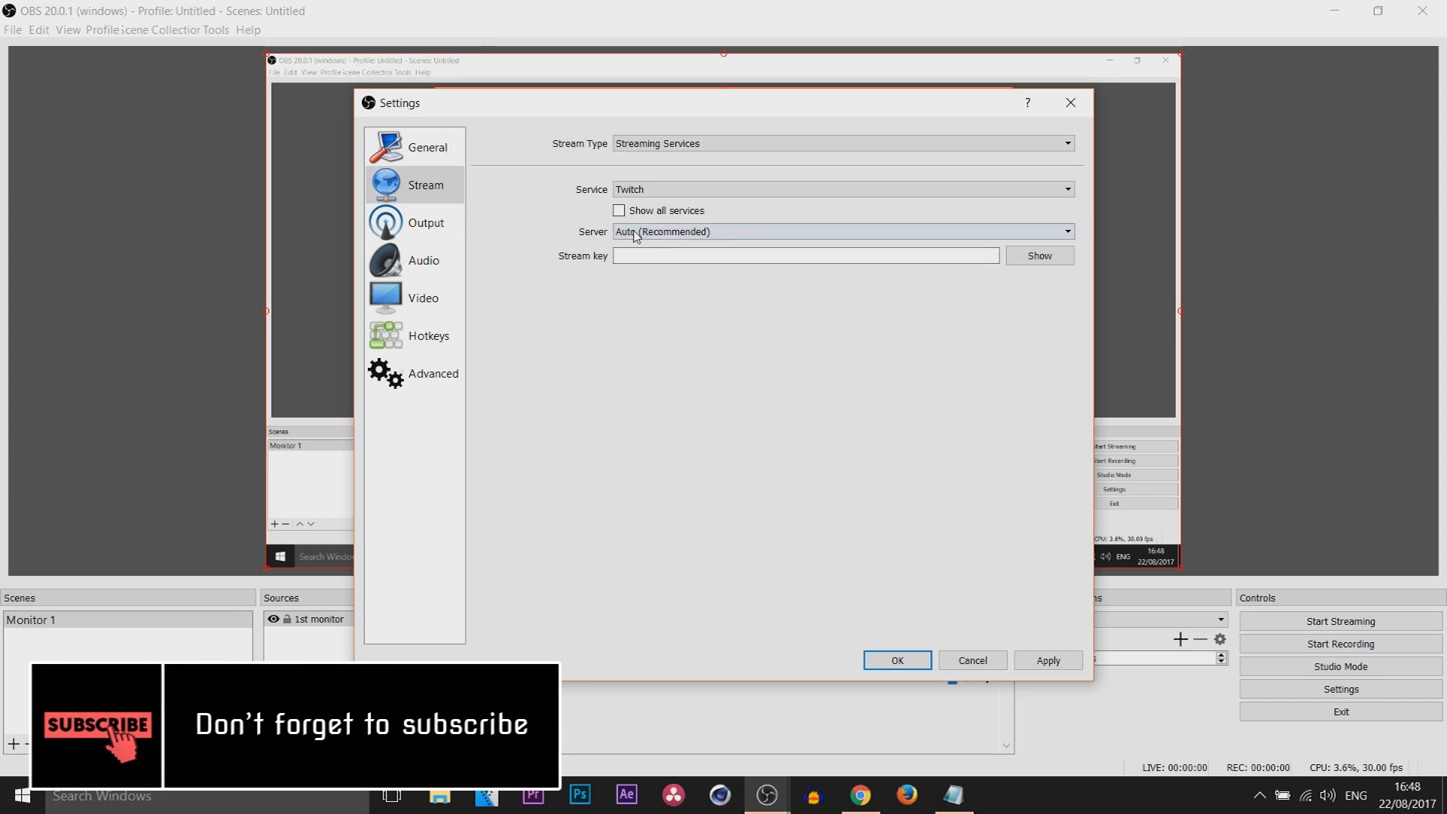
{"action": "left_click", "coordinate": [637, 231]}
{"action": "left_click", "coordinate": [544, 295]}
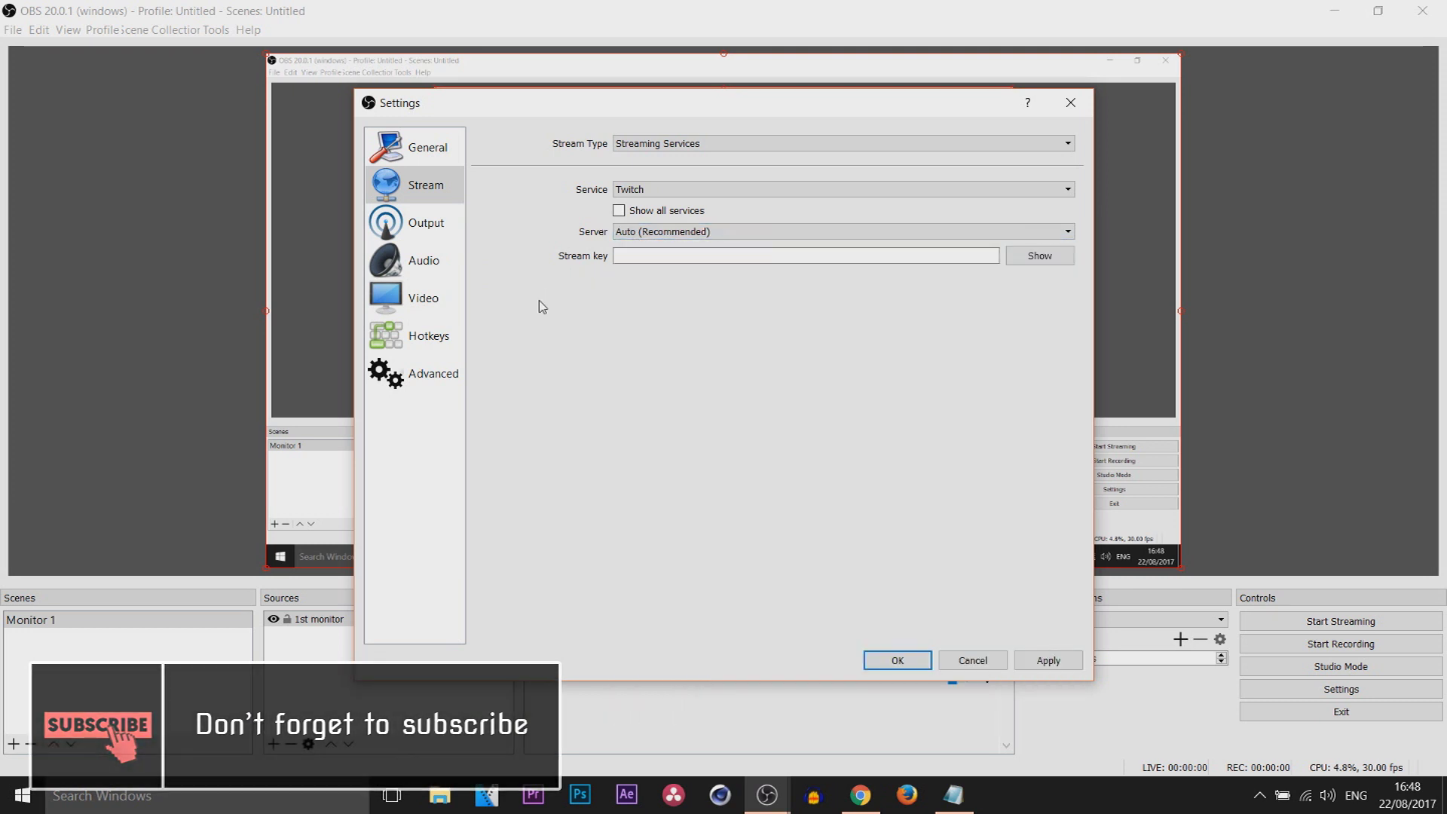
{"action": "left_click", "coordinate": [435, 239]}
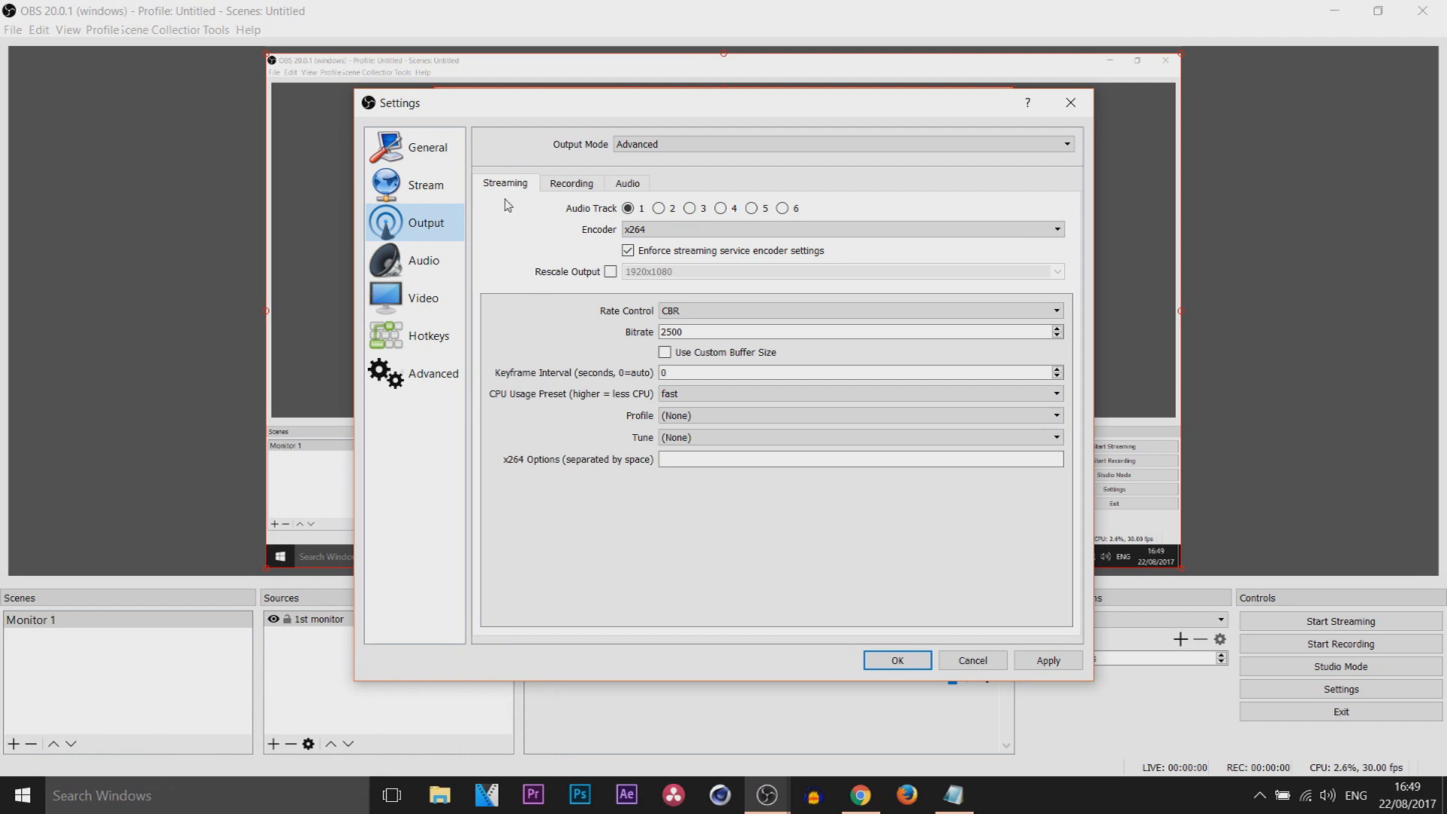
Step: Review the Recording output settings, keeping mp4 as the recording format
{"action": "left_click", "coordinate": [559, 185]}
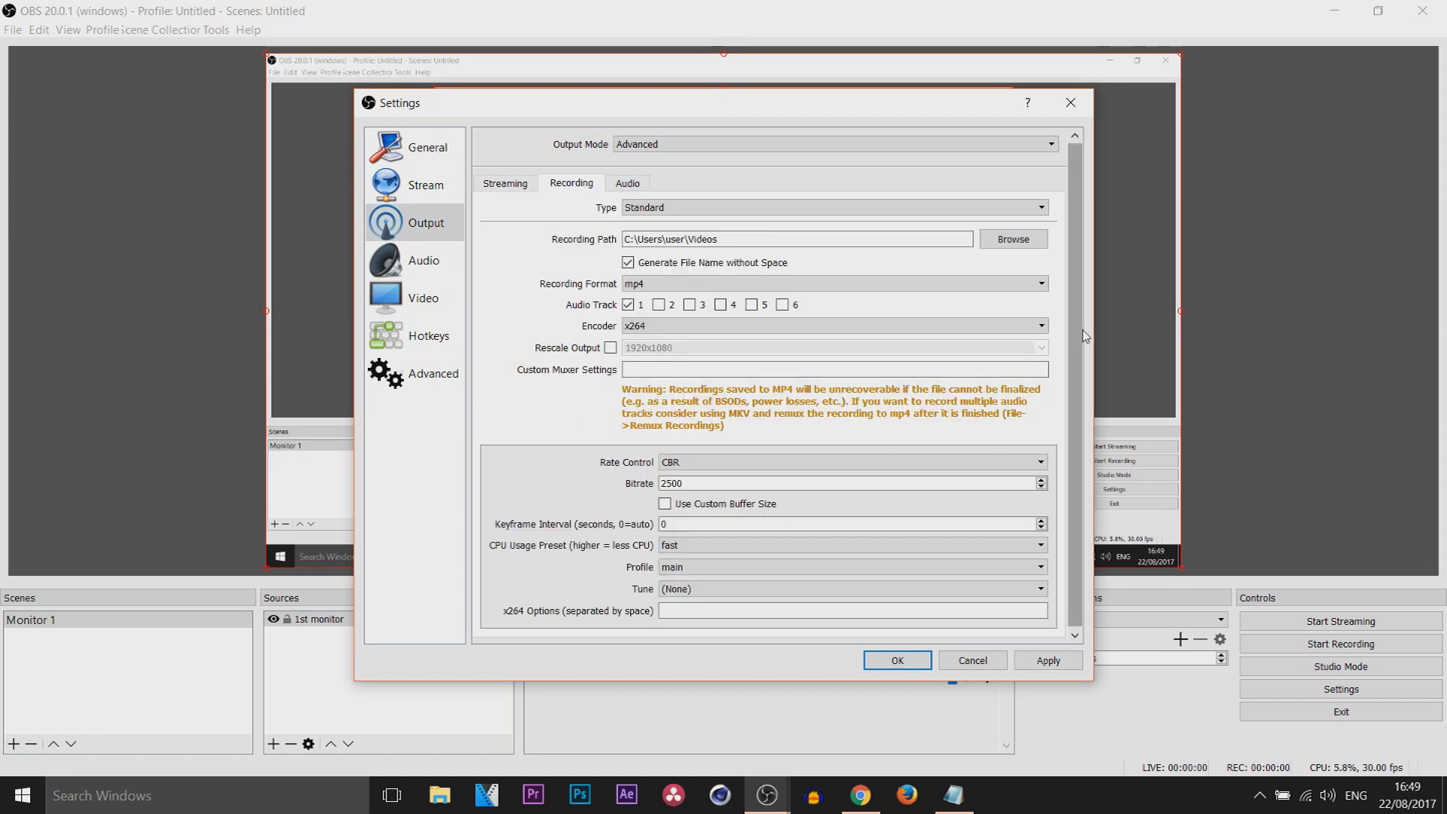
{"action": "scroll", "coordinate": [1085, 336], "scroll_direction": "down", "scroll_amount": 1}
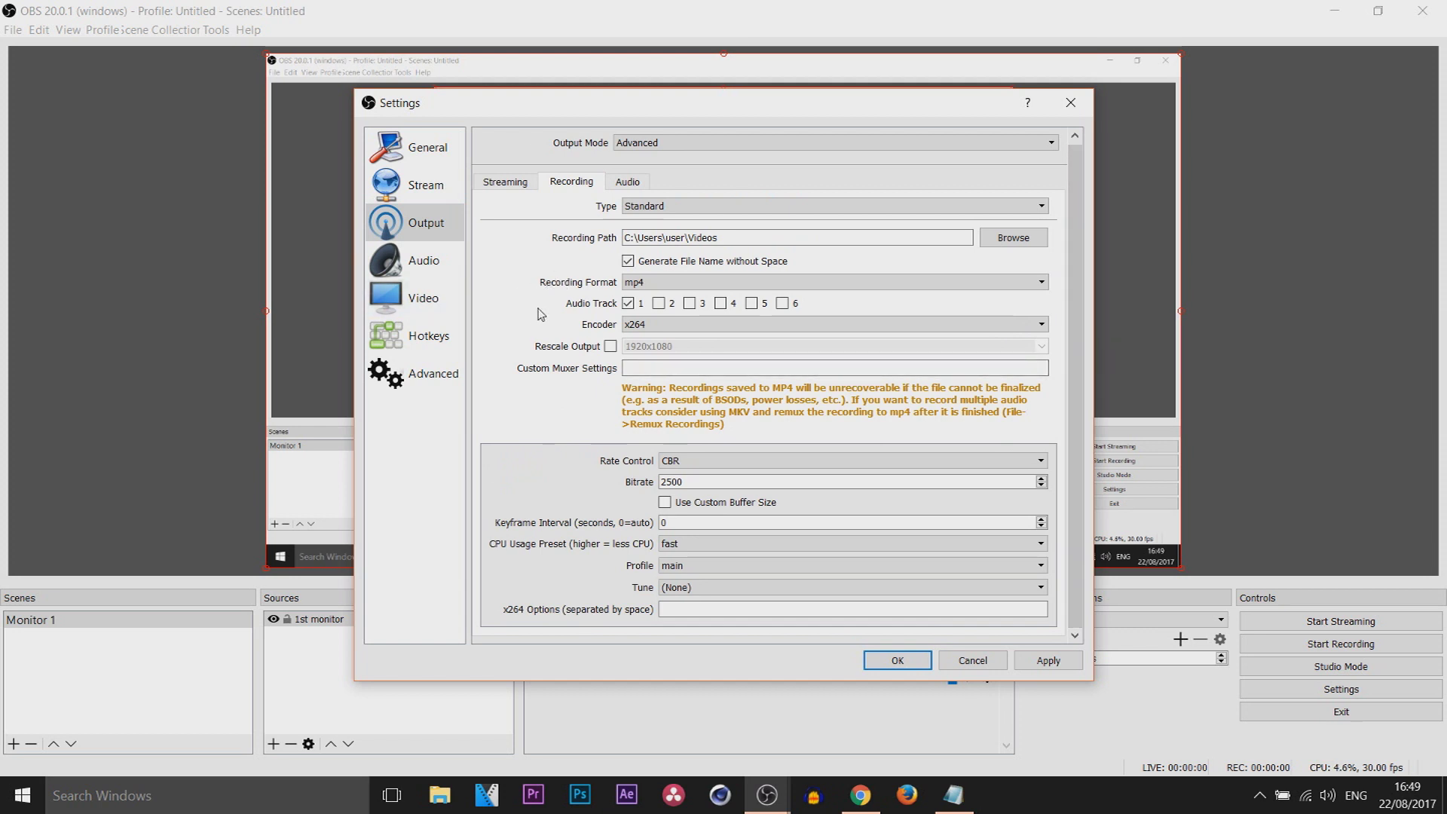
{"action": "left_click", "coordinate": [654, 281]}
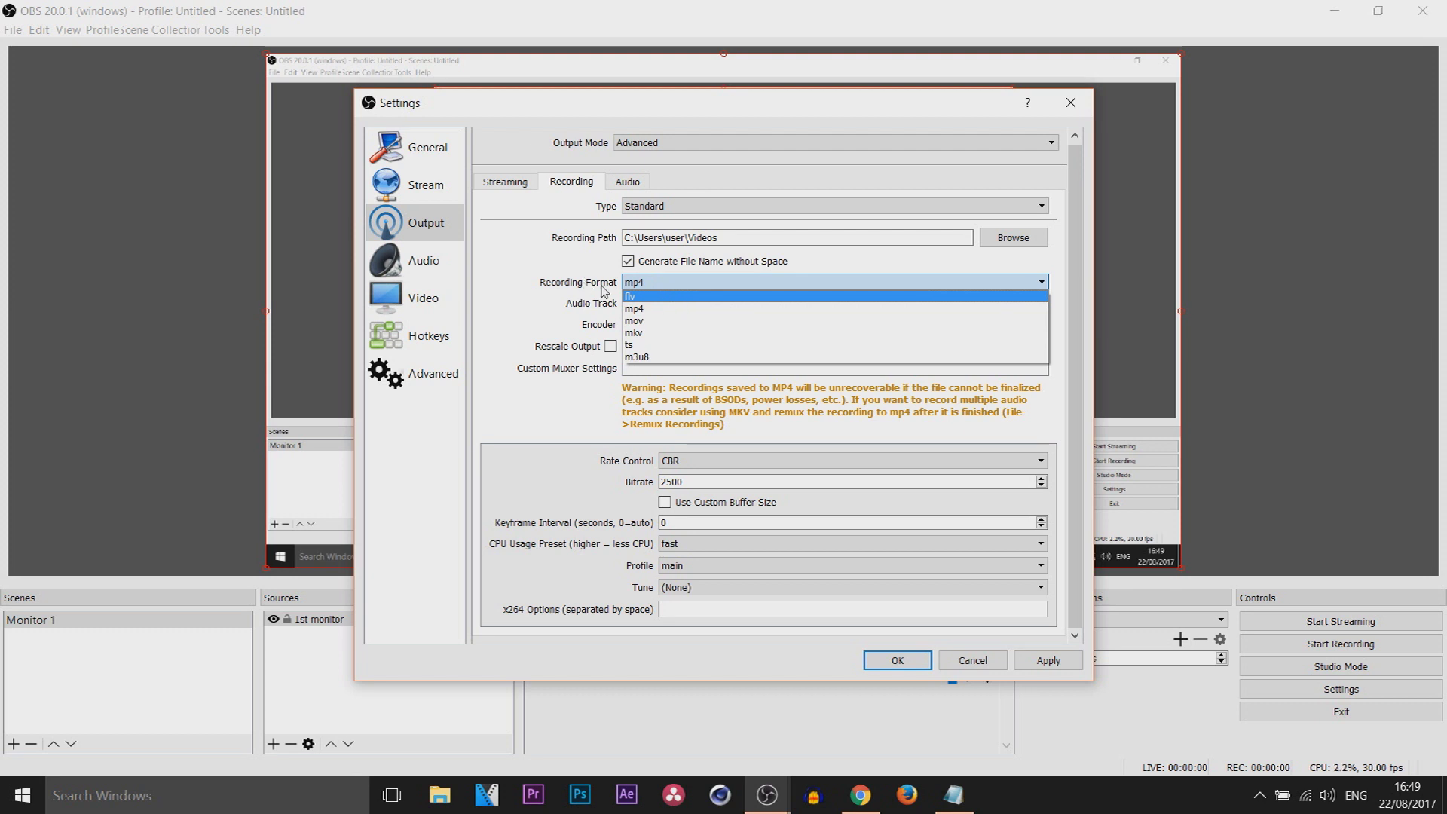
{"action": "left_click", "coordinate": [507, 295]}
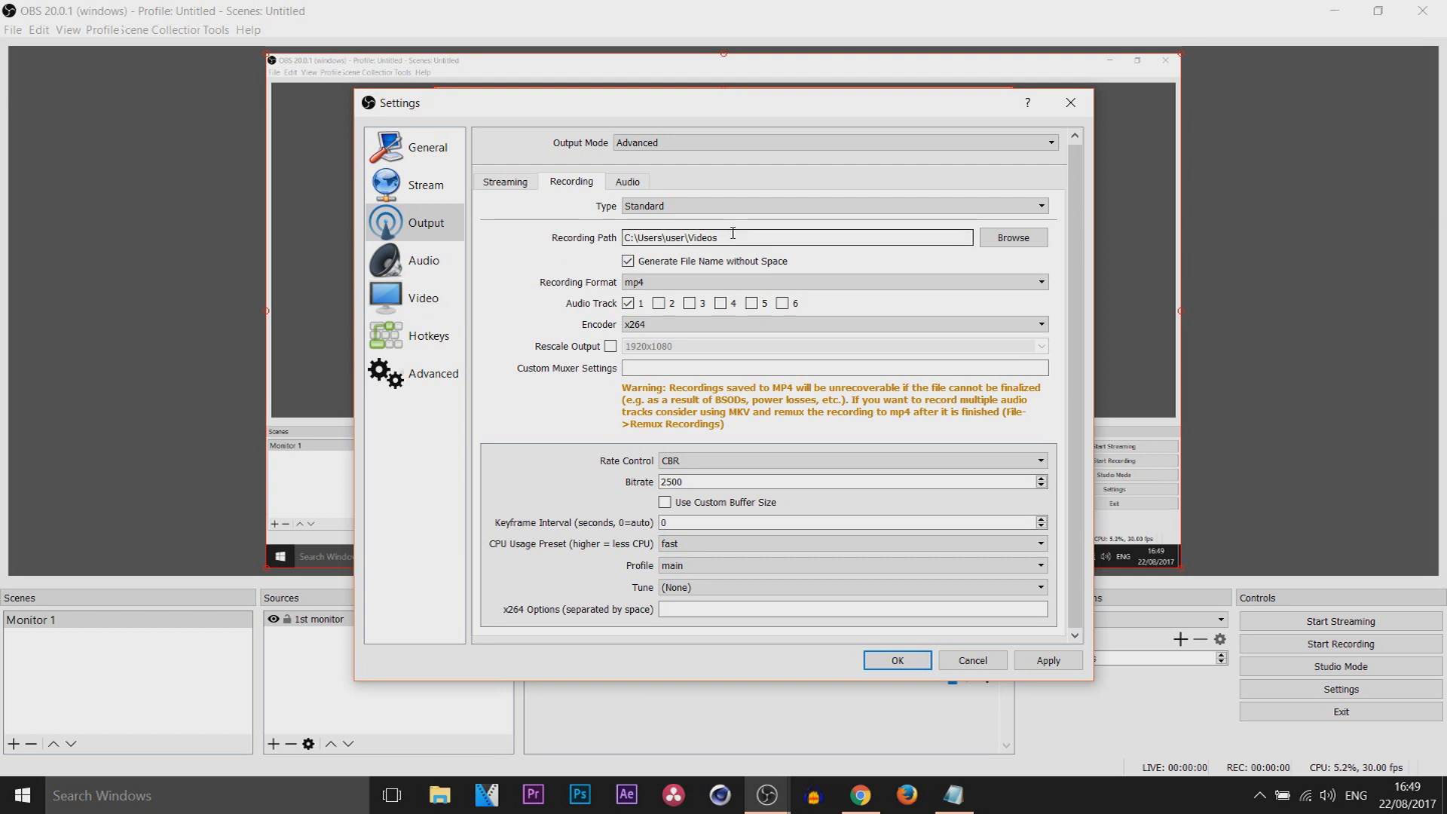
{"action": "left_click", "coordinate": [422, 260]}
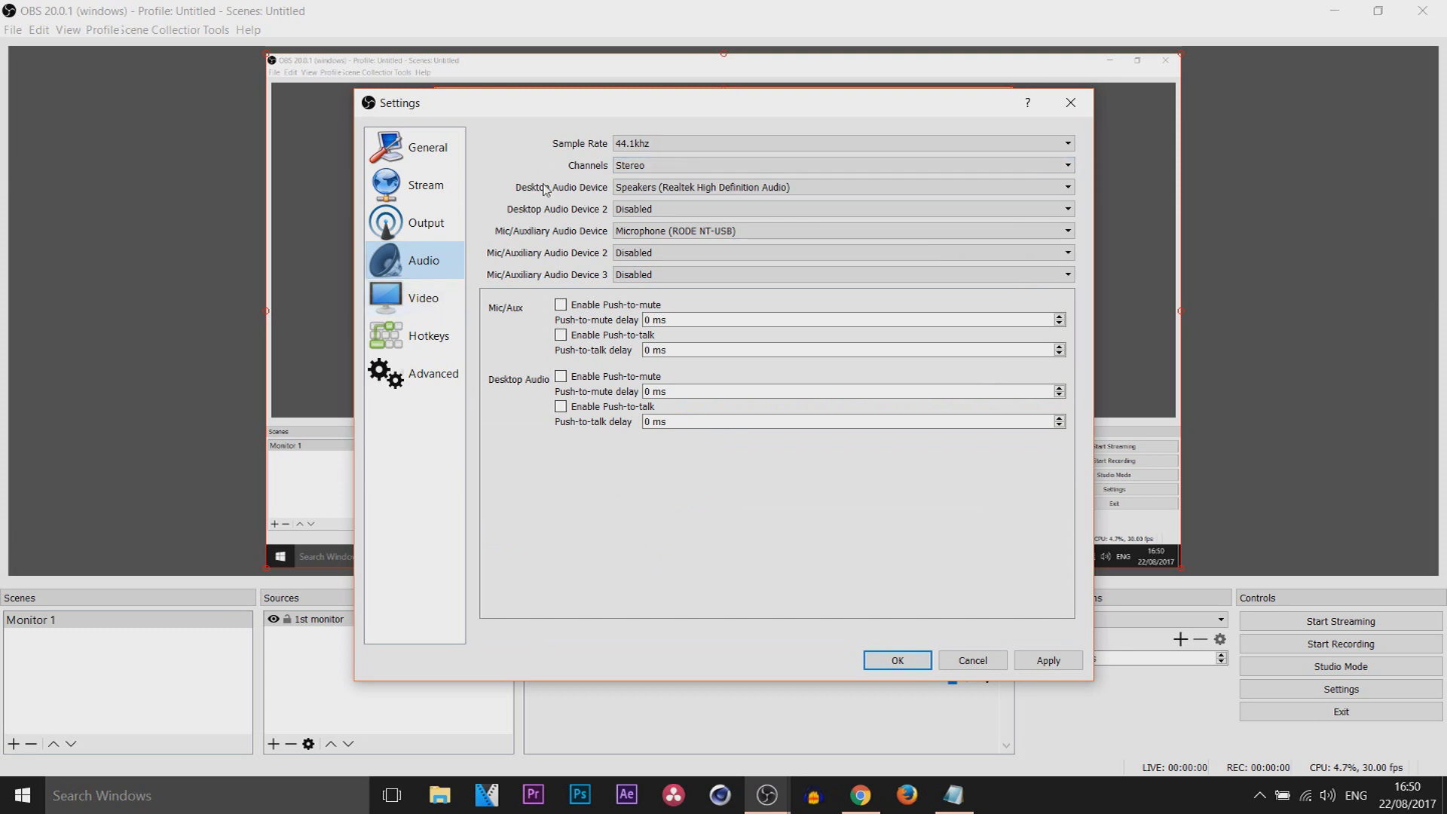
Step: Keep the Realtek speakers as desktop audio, checking the Windows playback devices
{"action": "left_click", "coordinate": [651, 189]}
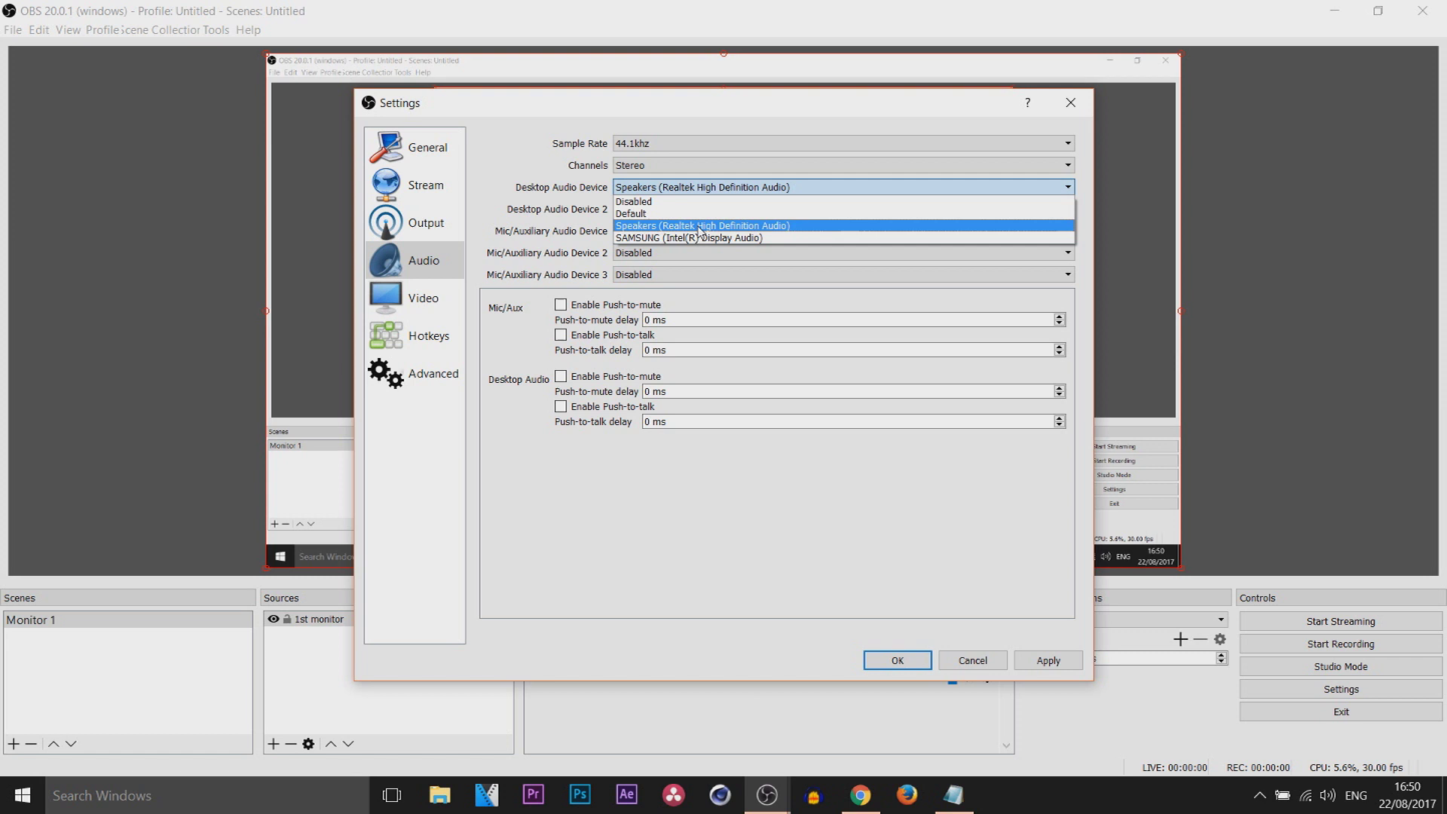
{"action": "left_click", "coordinate": [776, 226]}
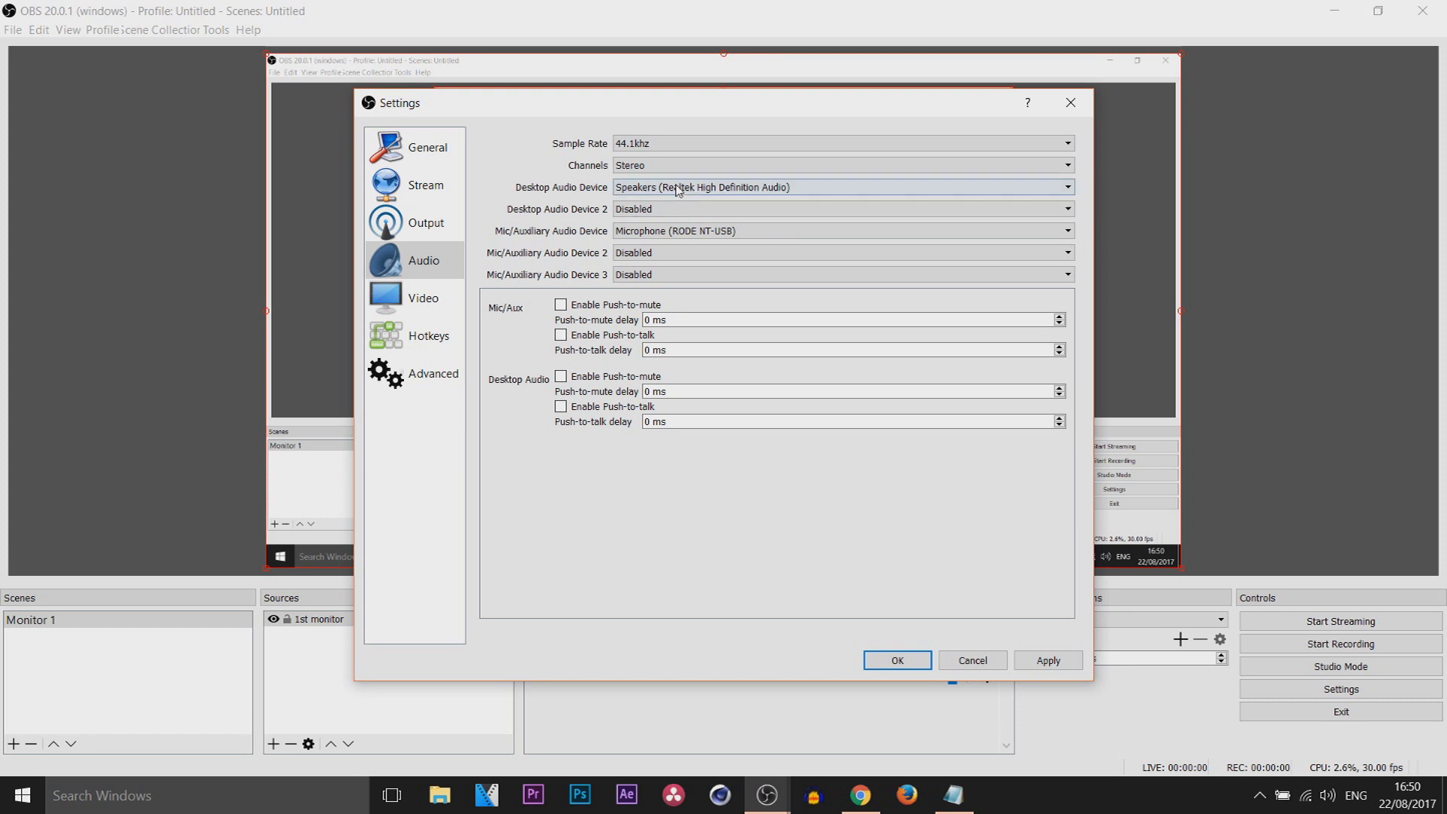
{"action": "left_click", "coordinate": [1327, 804]}
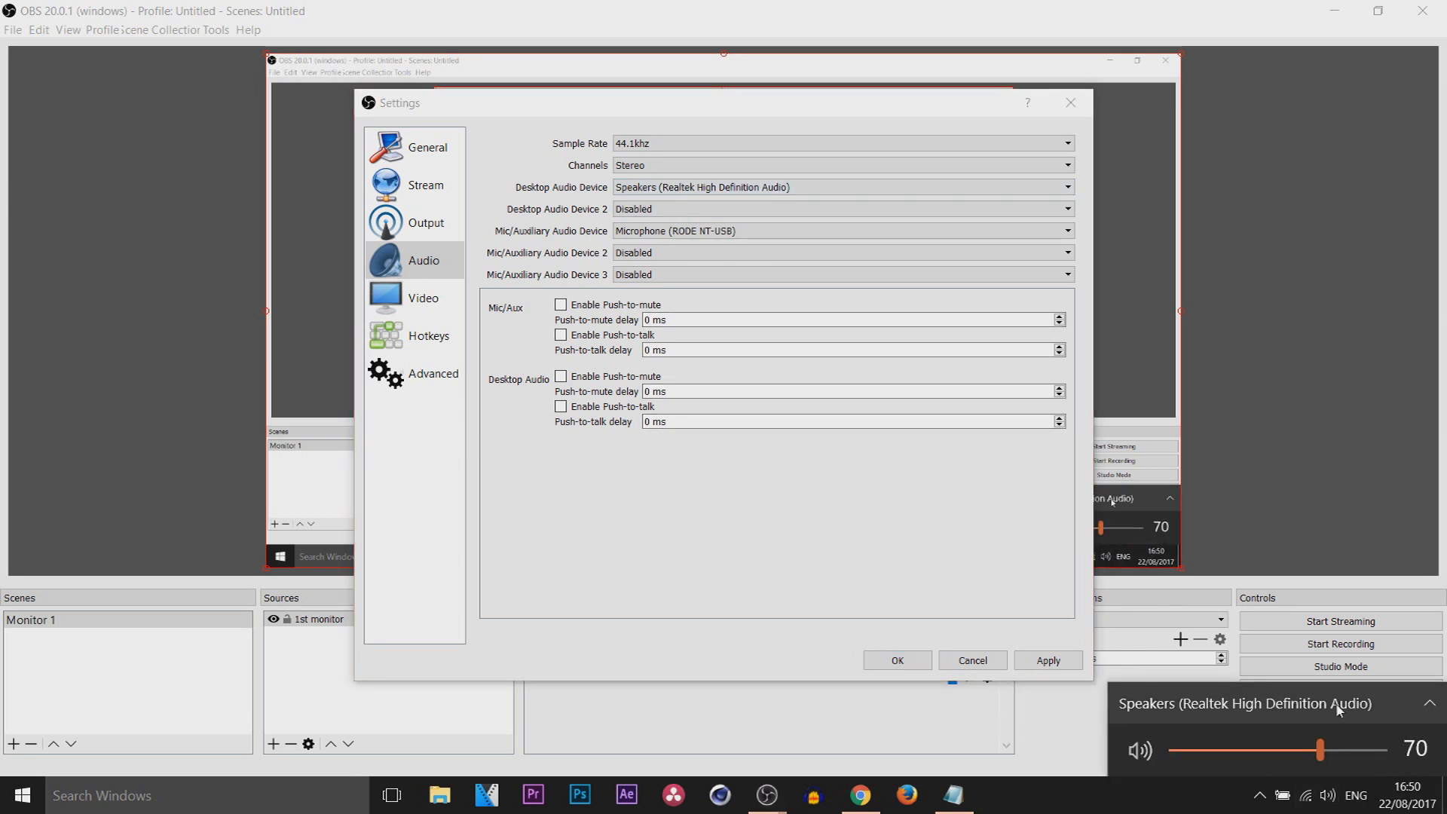
{"action": "left_click", "coordinate": [1246, 706]}
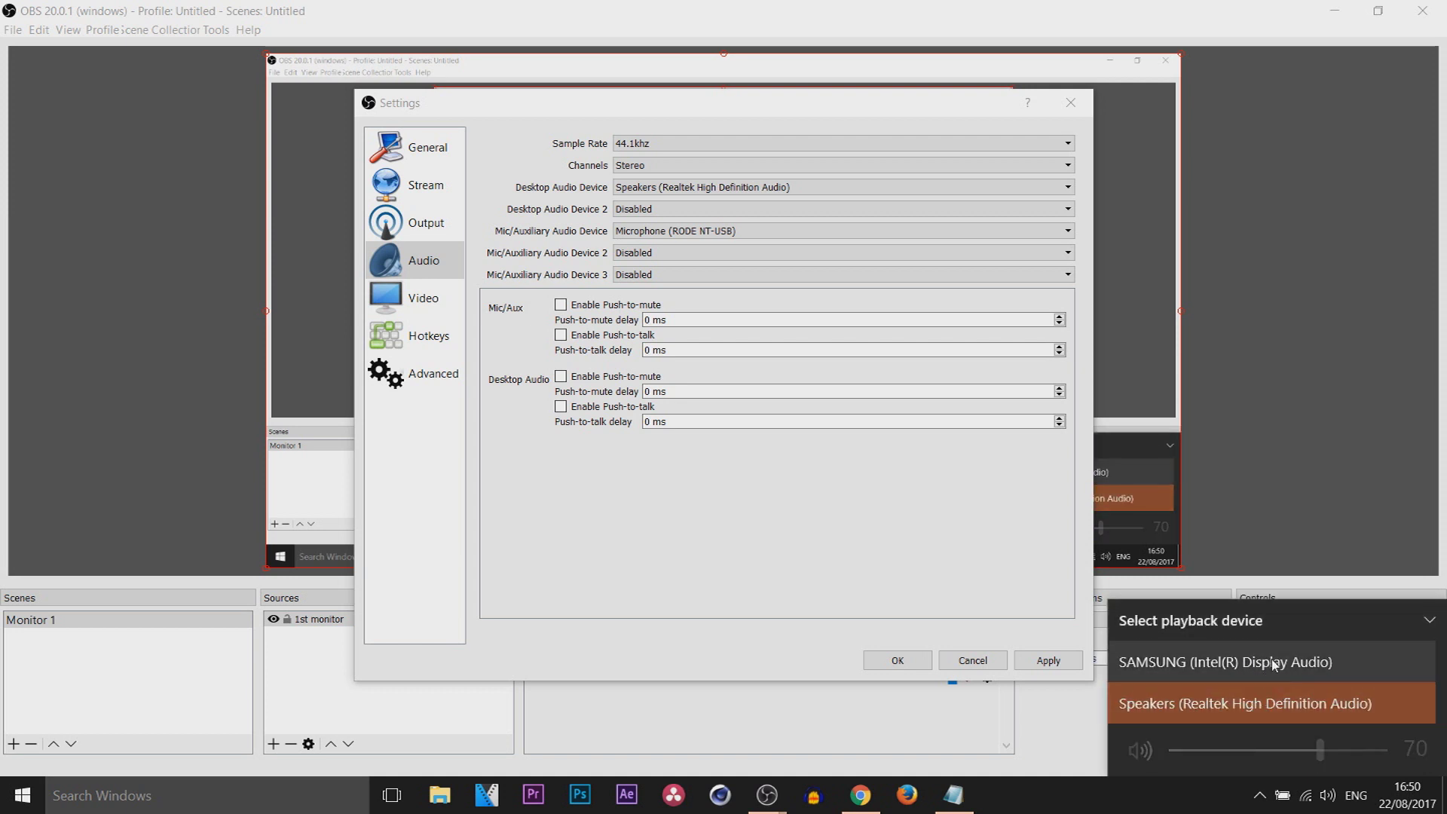
{"action": "left_click", "coordinate": [548, 202]}
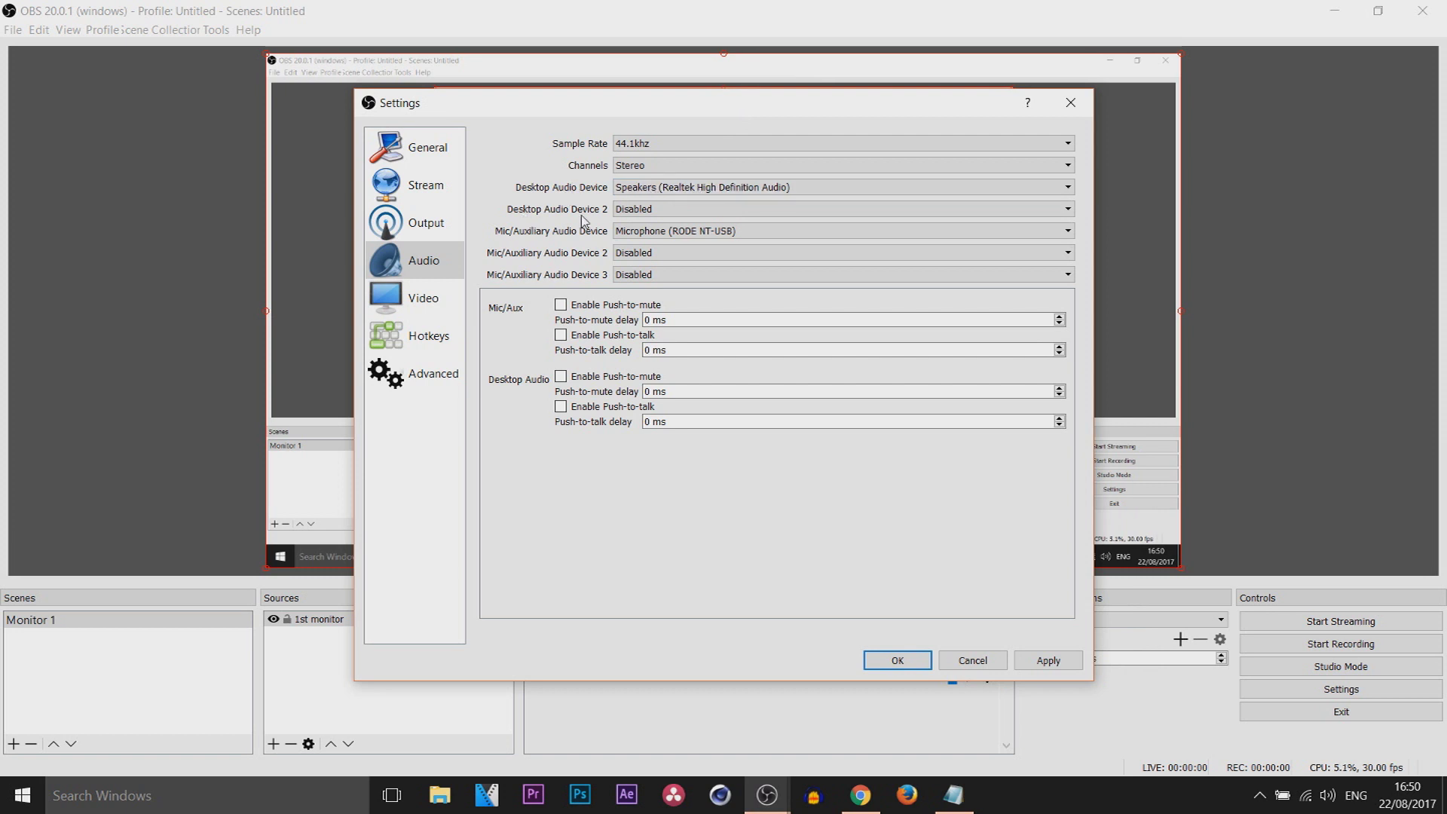
Step: Leave Desktop Audio 2 disabled and keep the RODE NT-USB as the microphone
{"action": "left_click", "coordinate": [646, 211]}
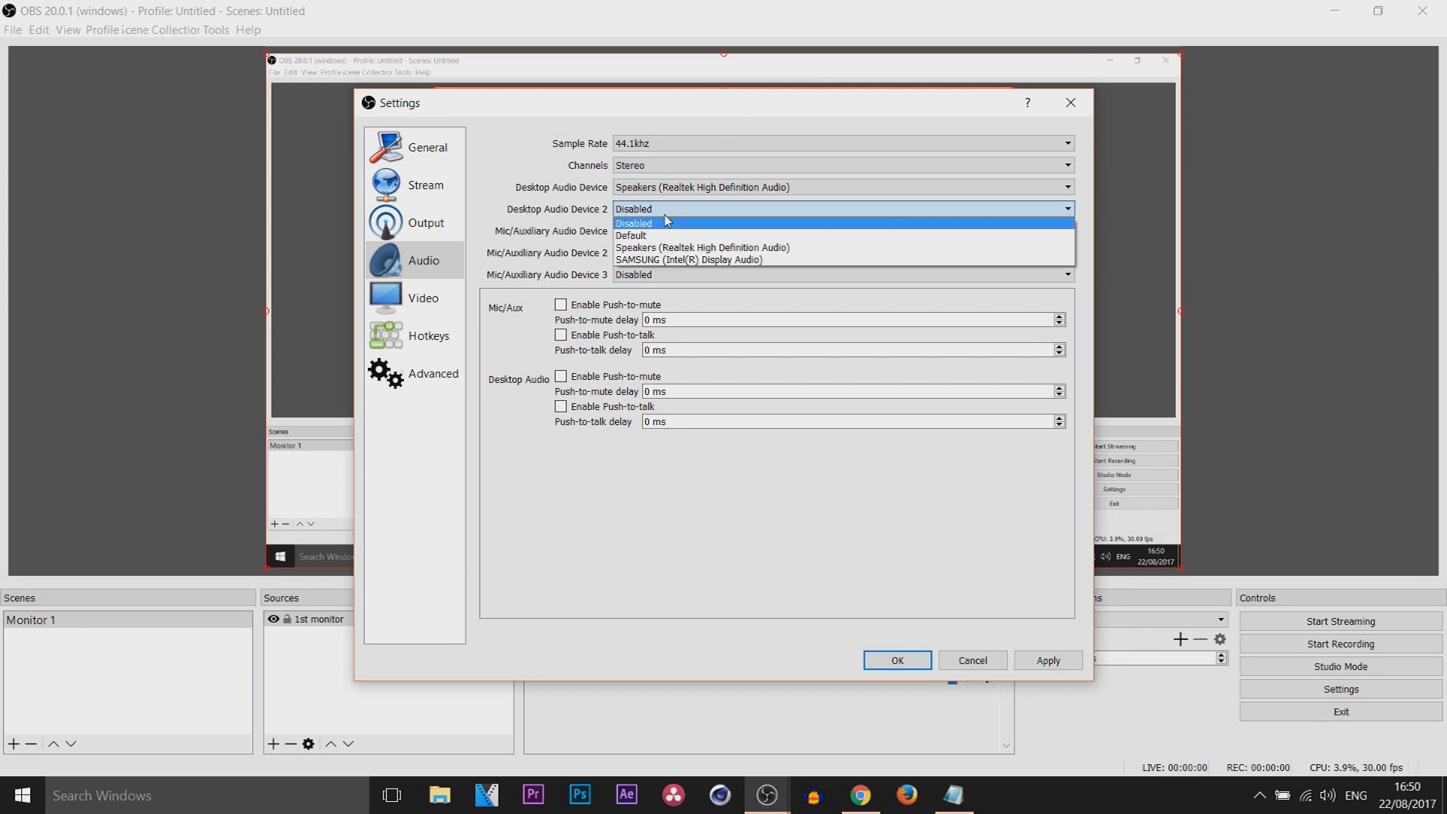
{"action": "left_click", "coordinate": [561, 228]}
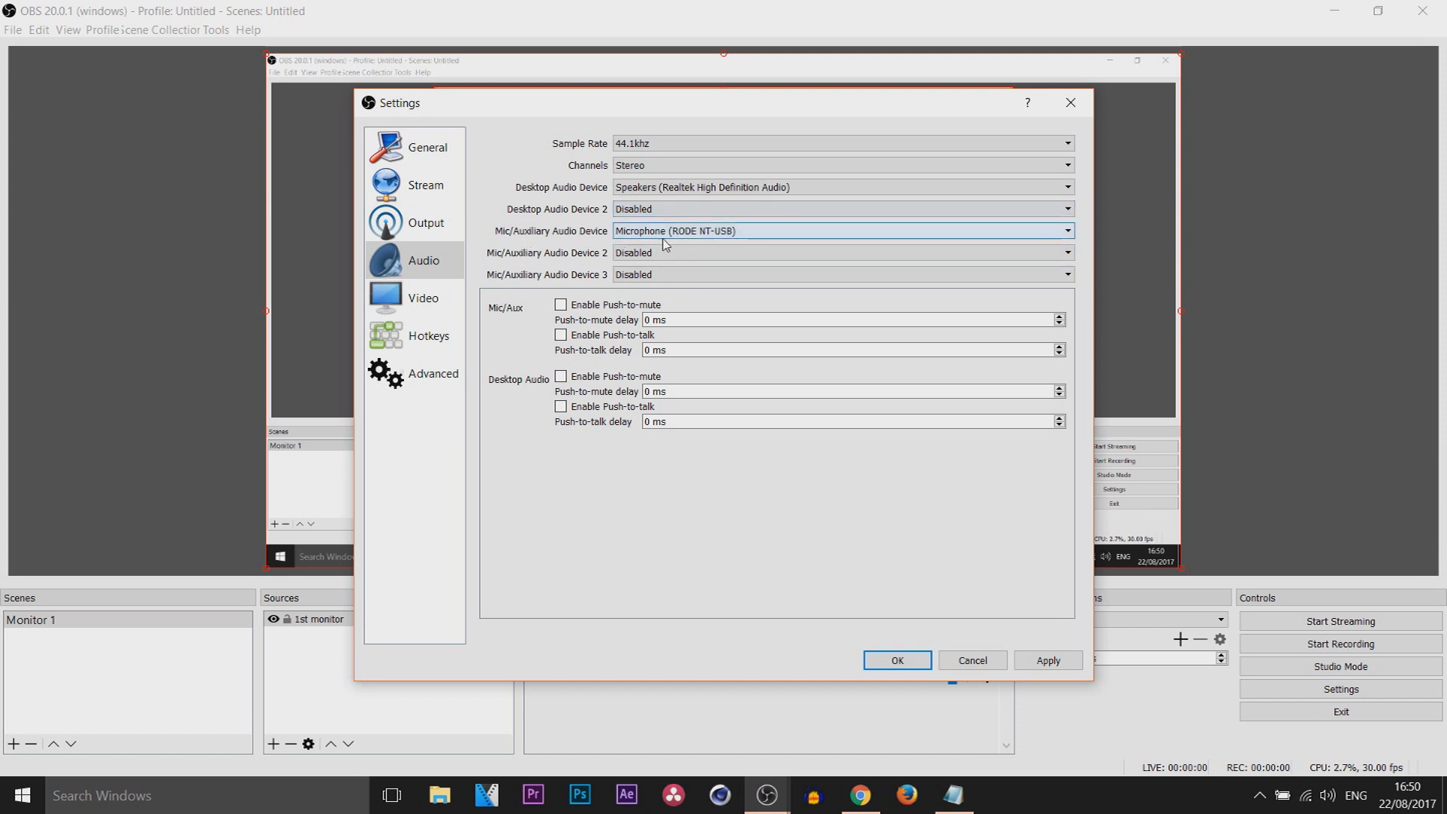
{"action": "left_click", "coordinate": [751, 231]}
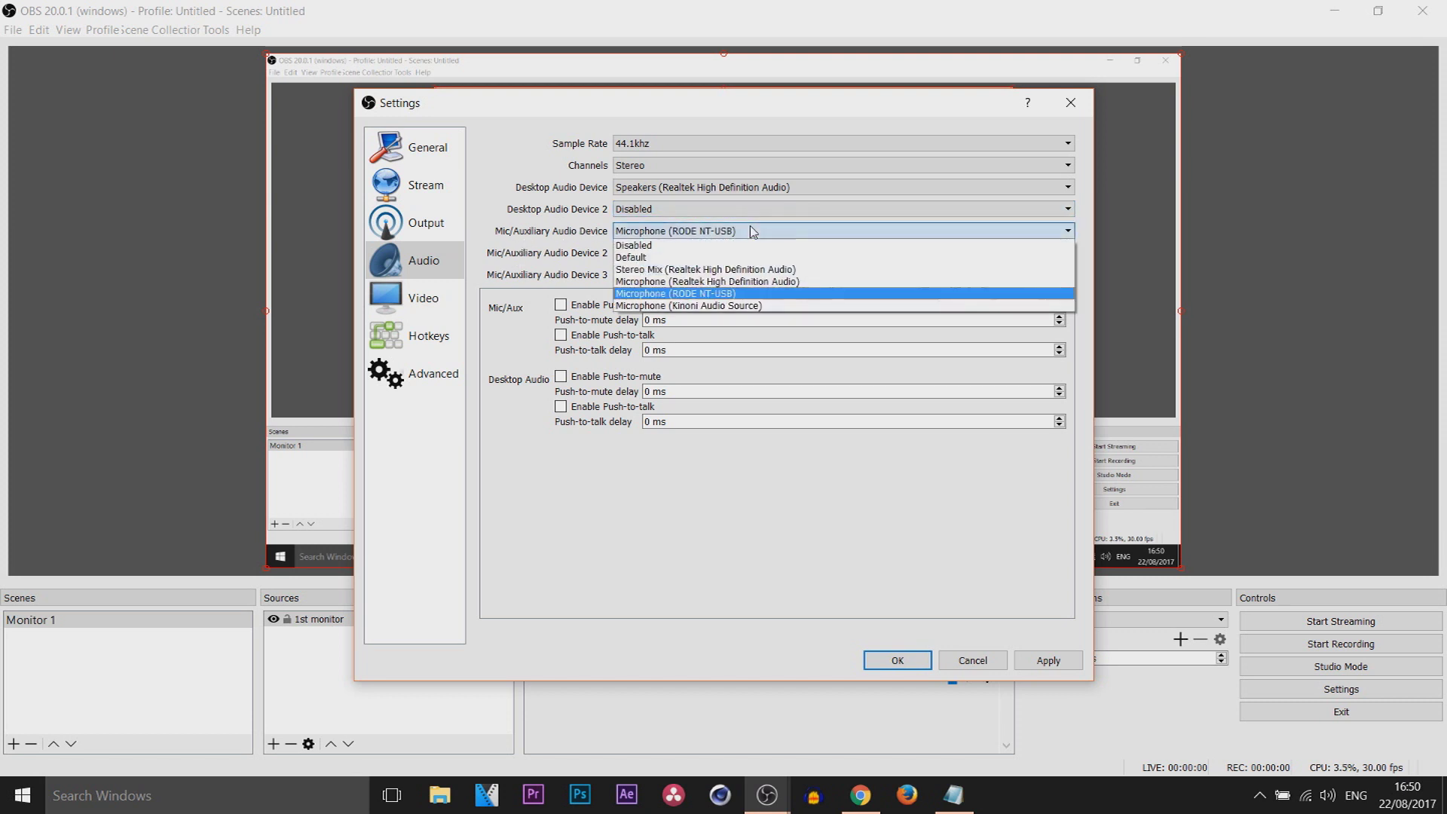
{"action": "left_click", "coordinate": [738, 297]}
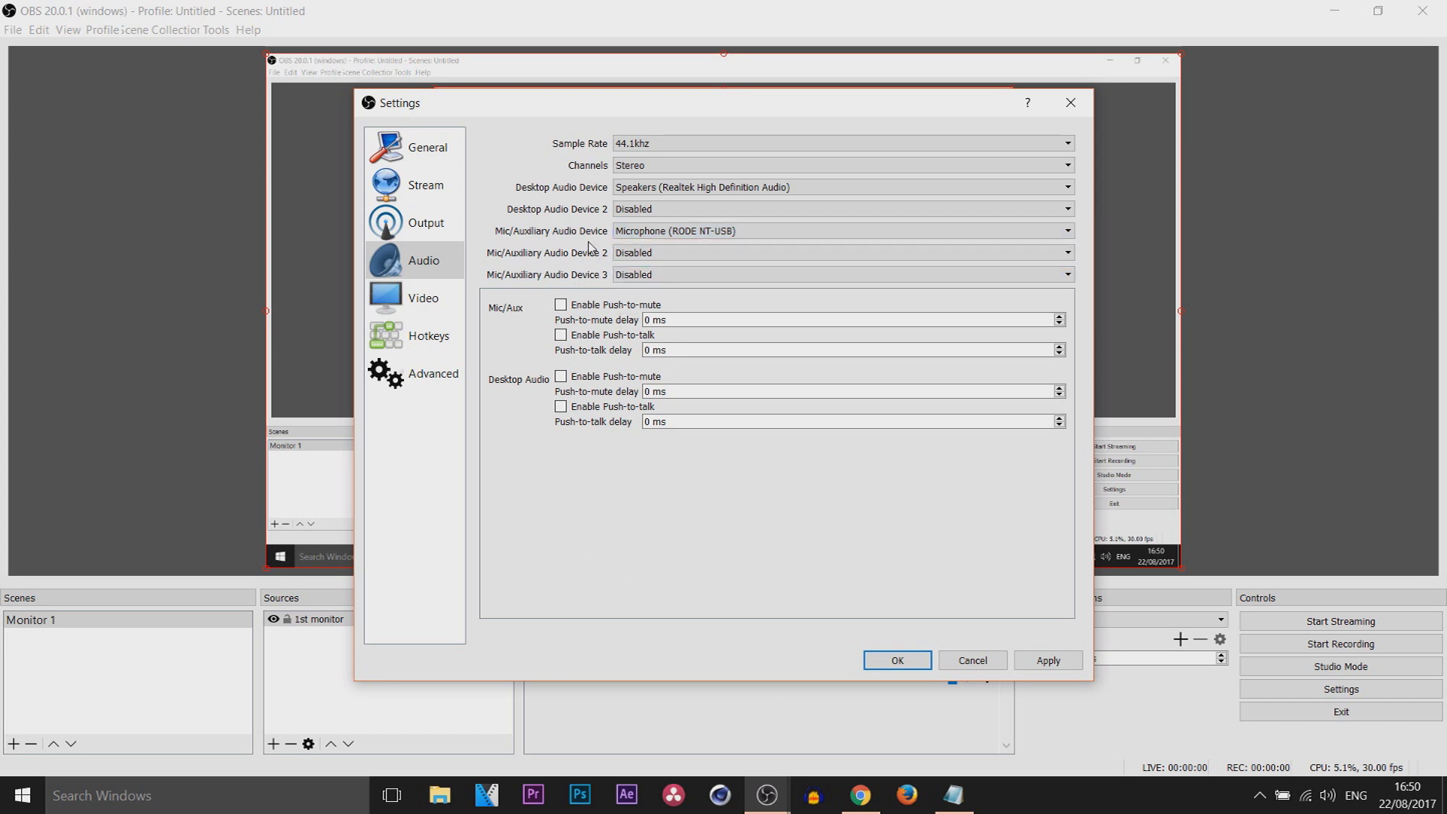
{"action": "left_click", "coordinate": [423, 298]}
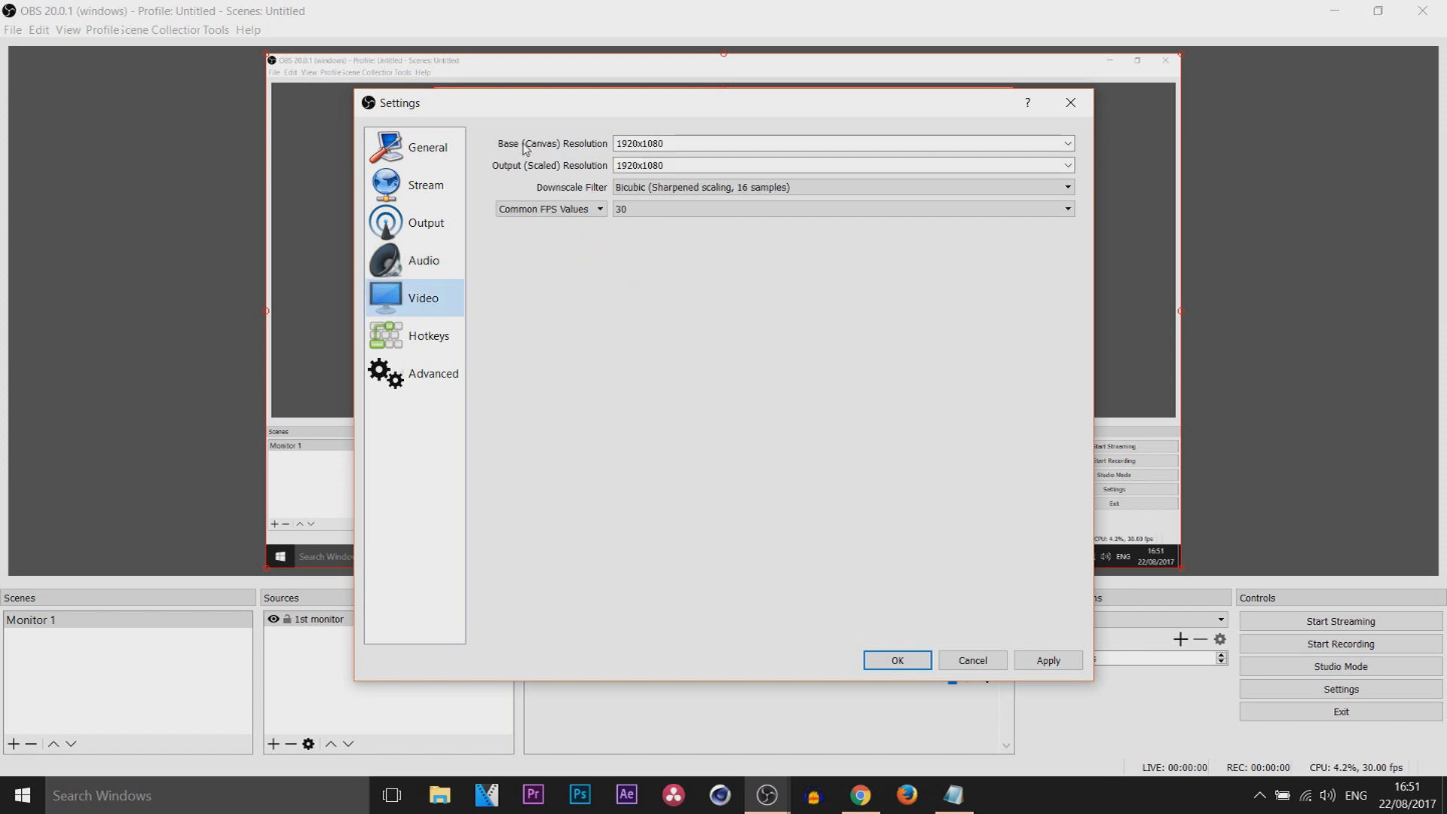
Step: Keep base and output resolution at 1920x1080 and the frame rate at 30 FPS
{"action": "left_click", "coordinate": [1067, 143]}
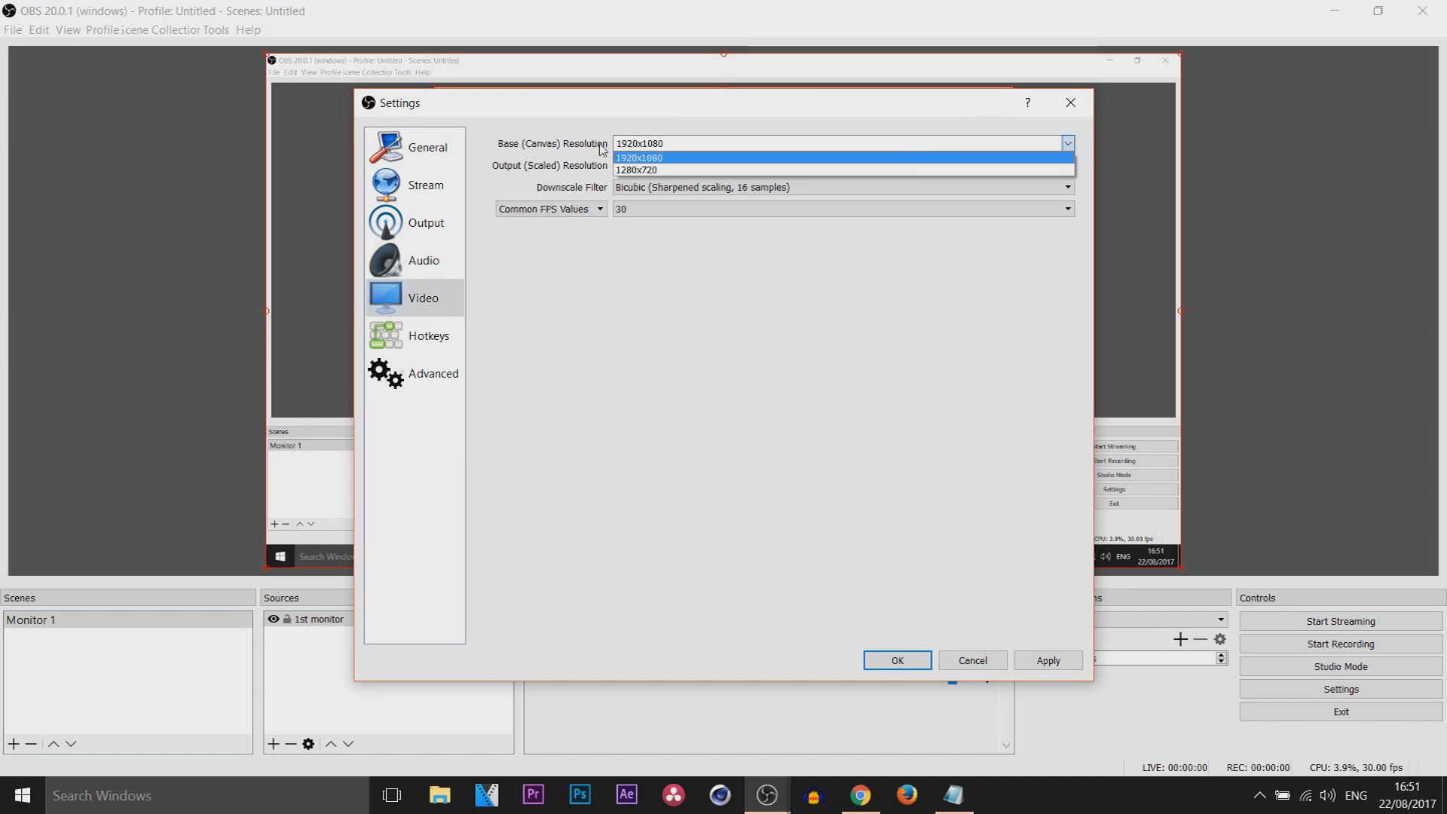
{"action": "left_click", "coordinate": [697, 305]}
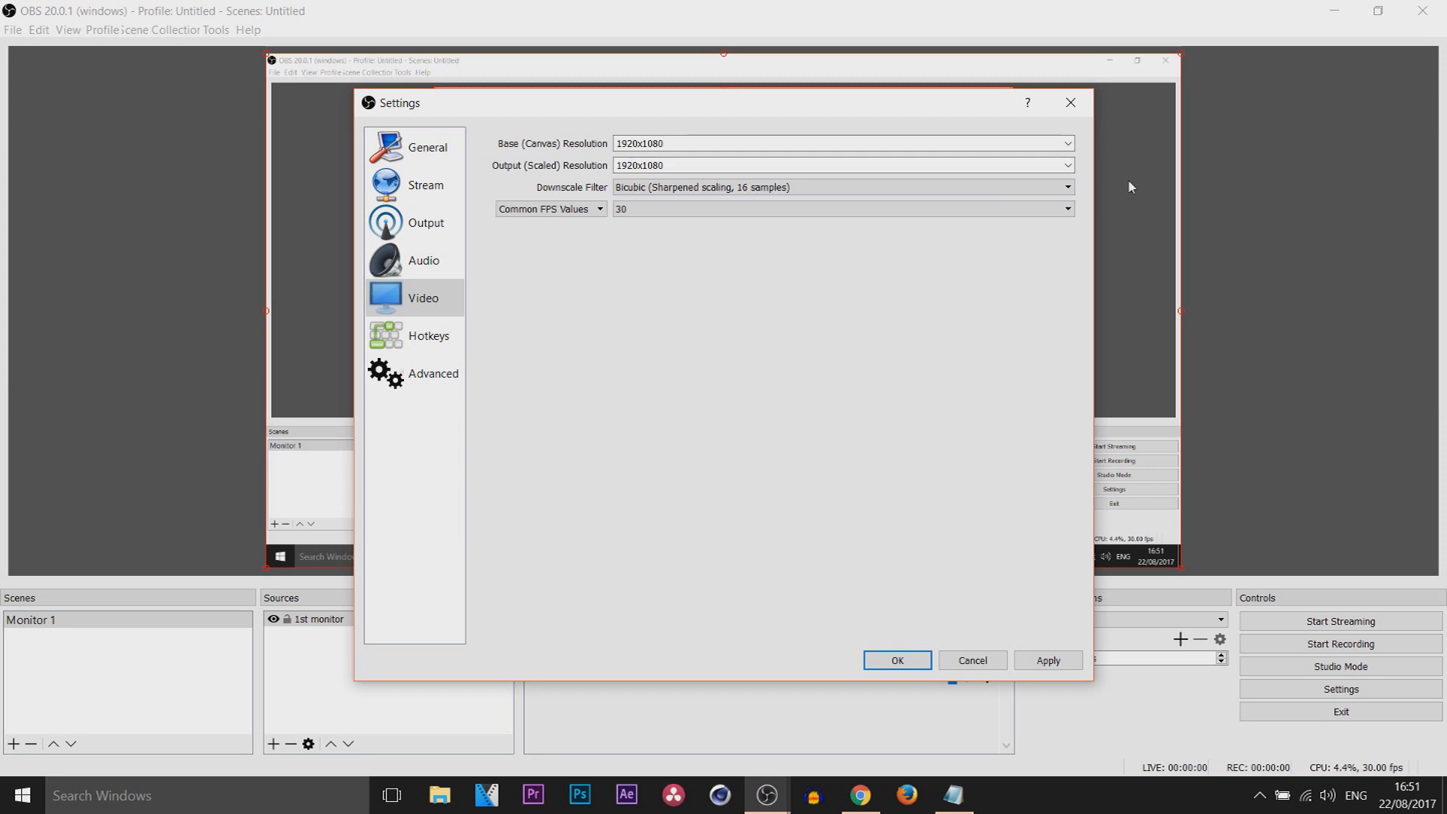
{"action": "left_click", "coordinate": [1068, 165]}
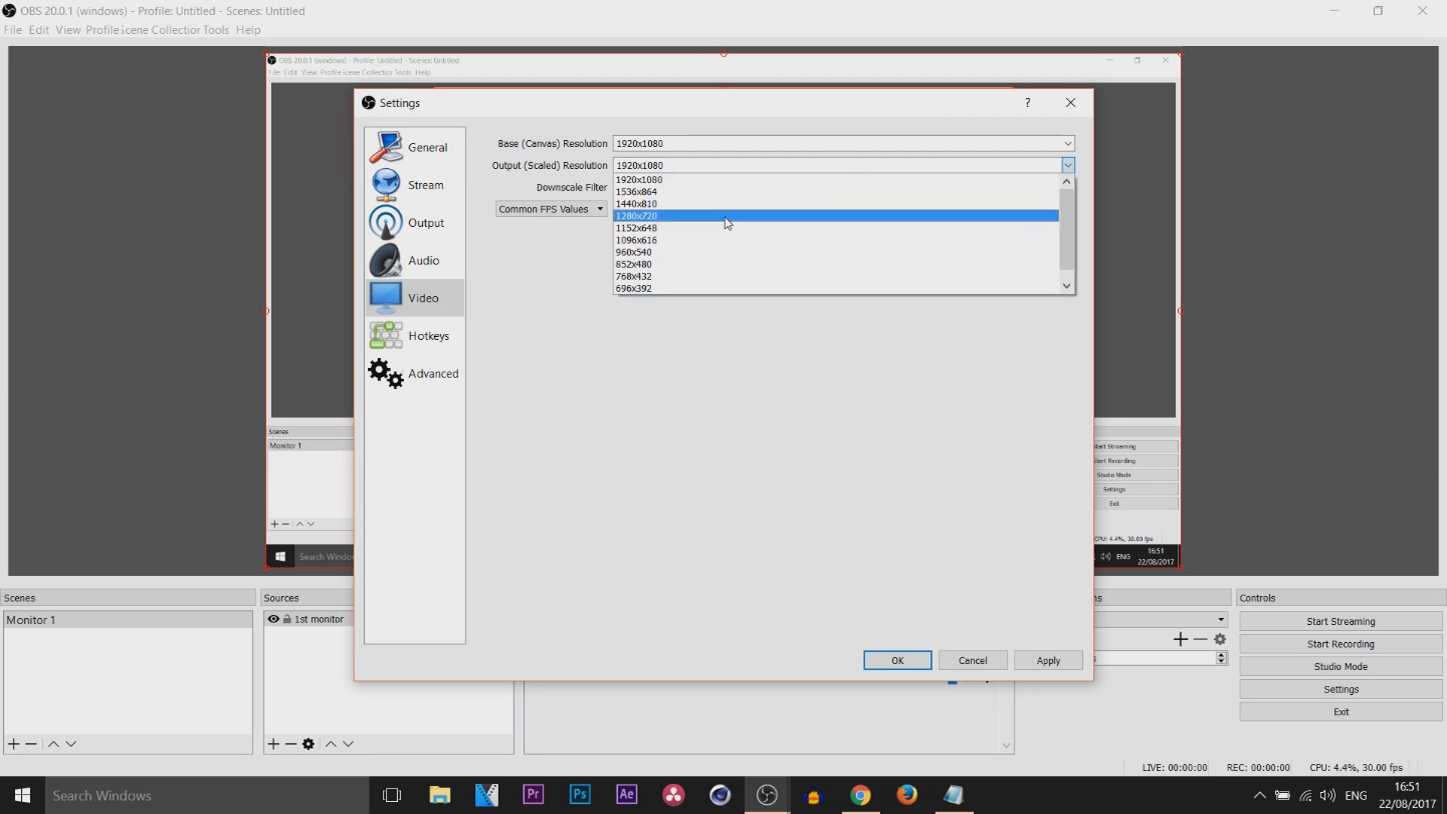
{"action": "left_click", "coordinate": [731, 379]}
{"action": "left_click", "coordinate": [648, 209]}
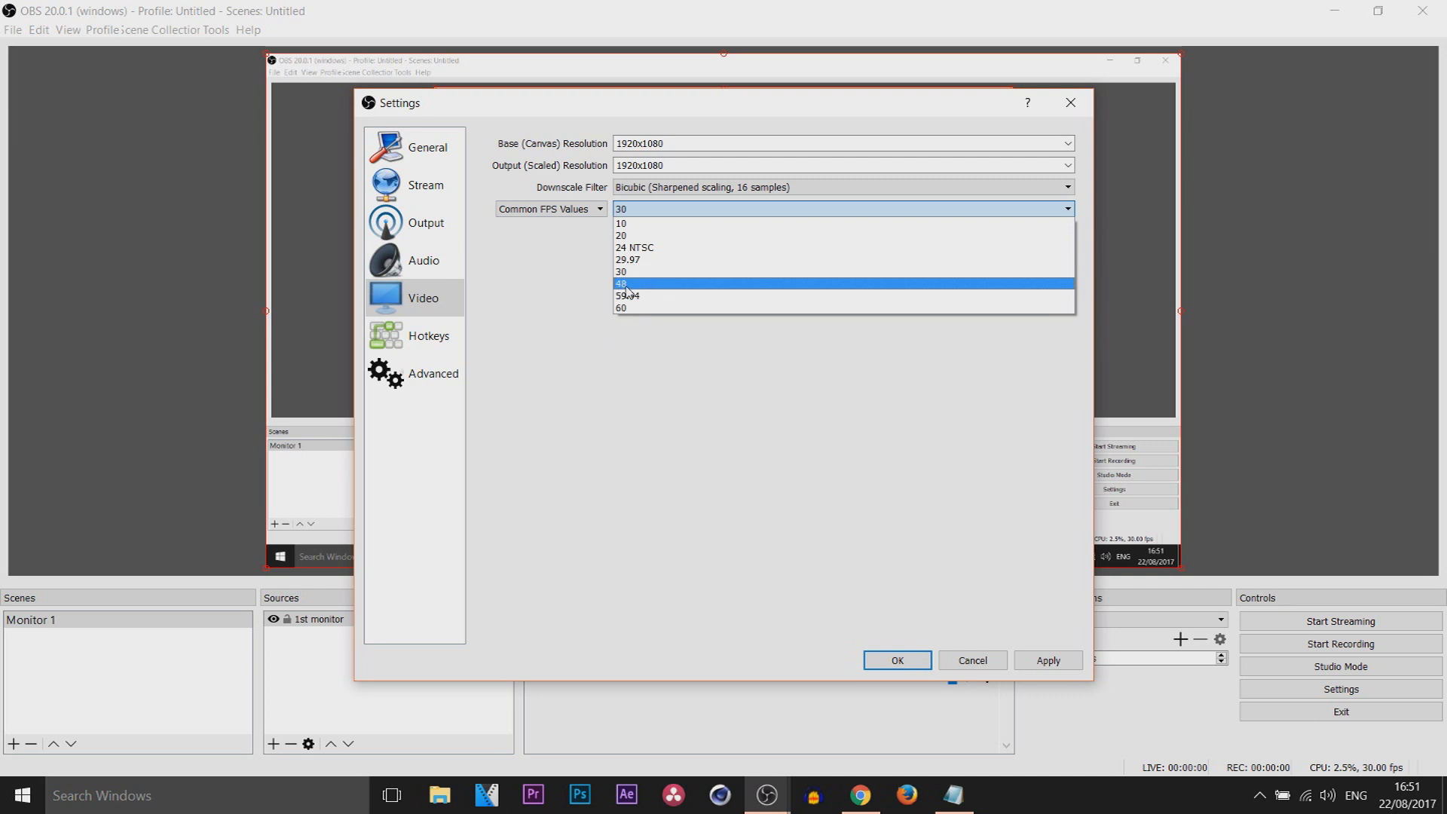
{"action": "left_click", "coordinate": [569, 283]}
{"action": "left_click", "coordinate": [428, 336]}
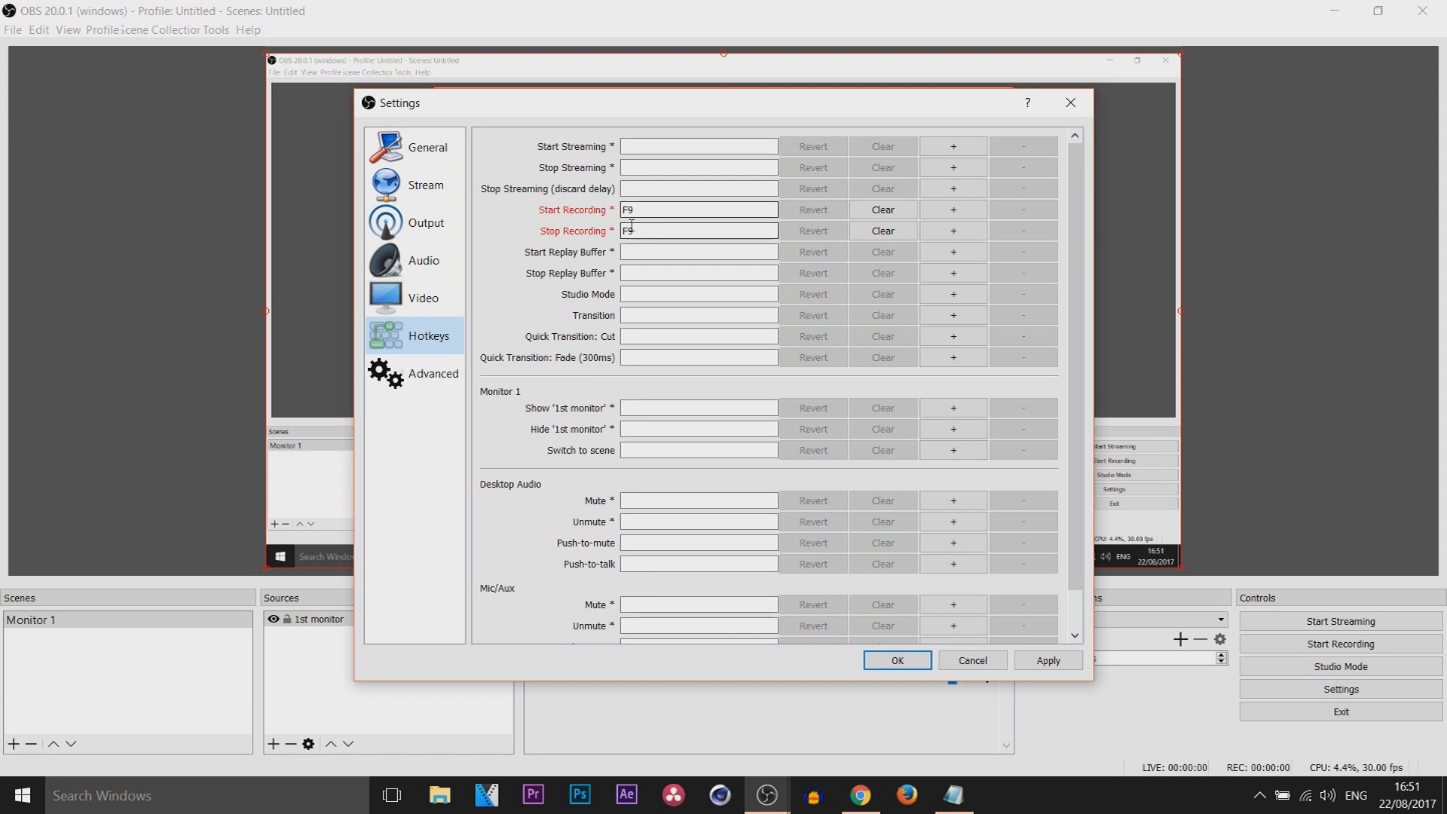
Step: Assign F9 to Stop Recording so it matches the Start Recording hotkey
{"action": "mouse_move", "coordinate": [632, 225]}
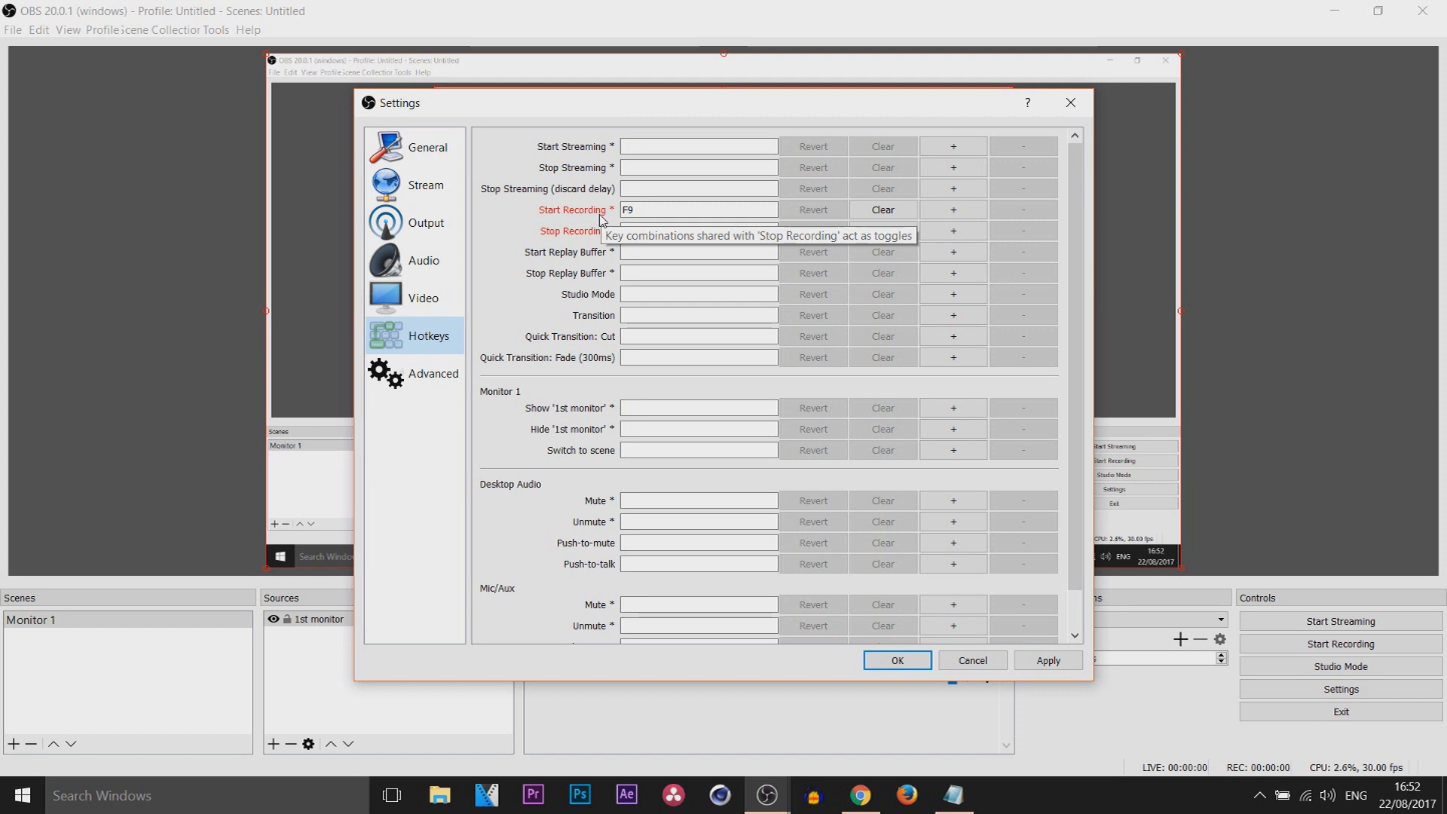
{"action": "left_click", "coordinate": [637, 231]}
{"action": "key", "text": "F9"}
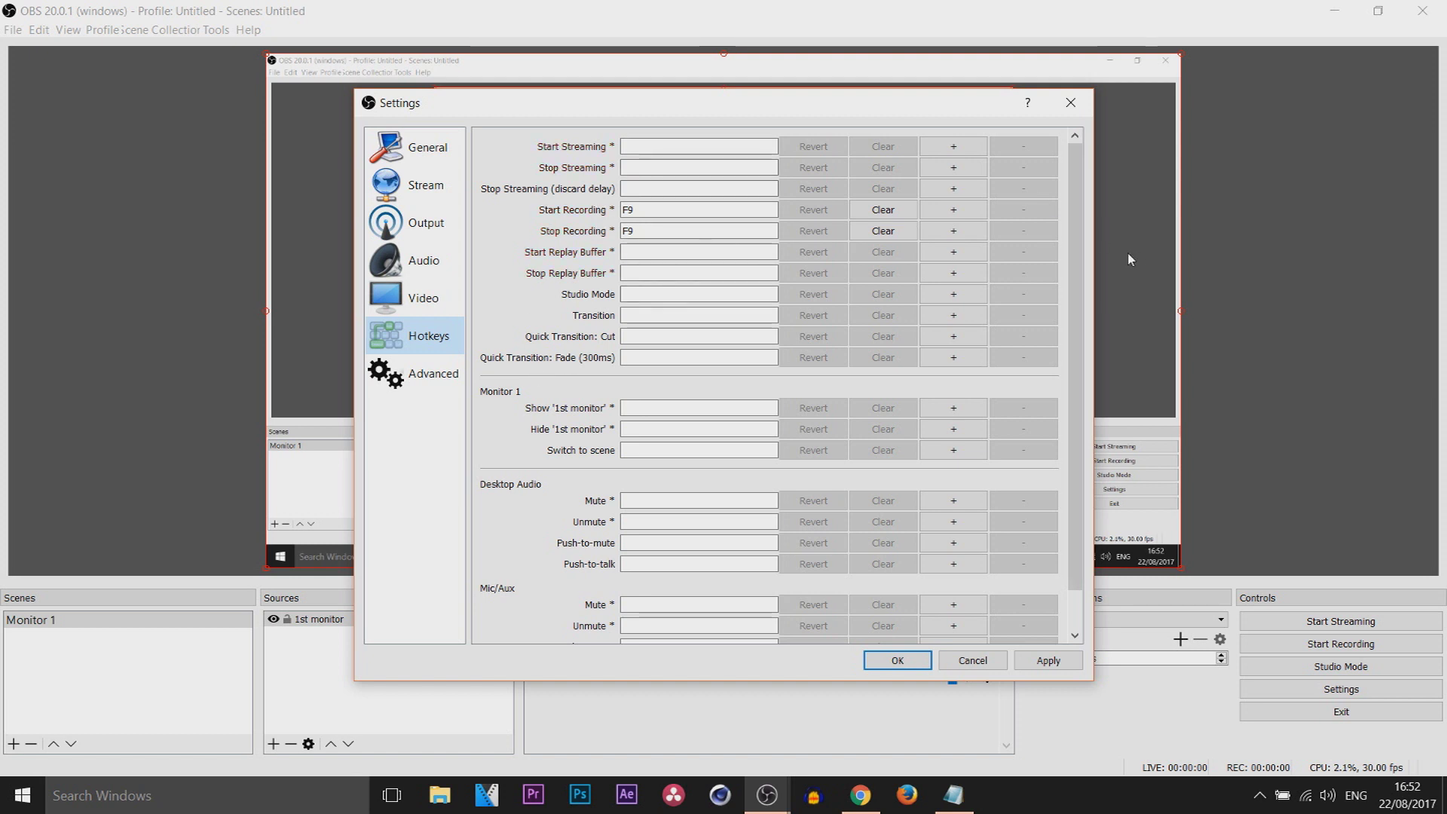
{"action": "scroll", "coordinate": [1086, 260], "scroll_direction": "down", "scroll_amount": 1}
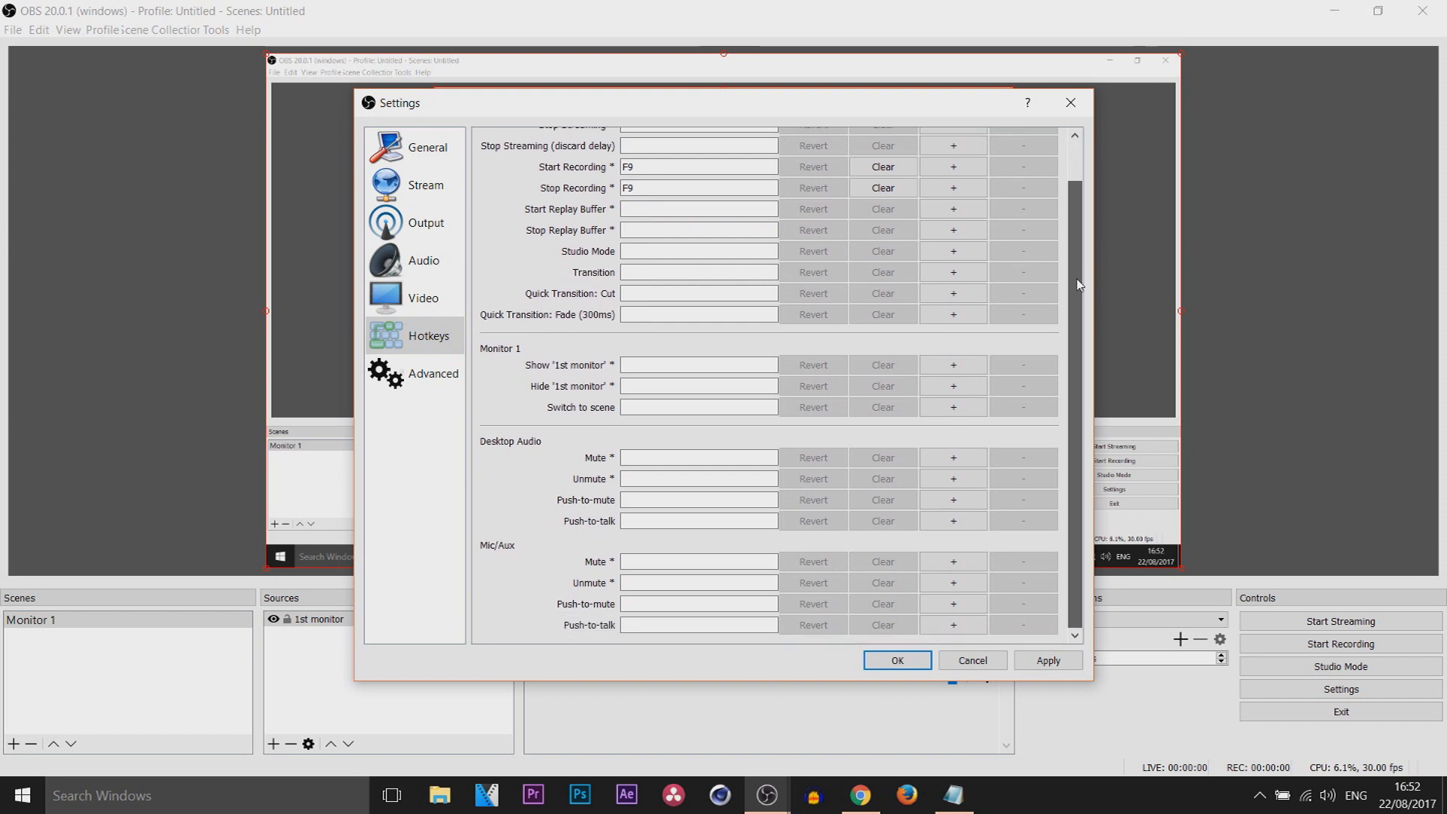
{"action": "scroll", "coordinate": [1073, 304], "scroll_direction": "up", "scroll_amount": 1}
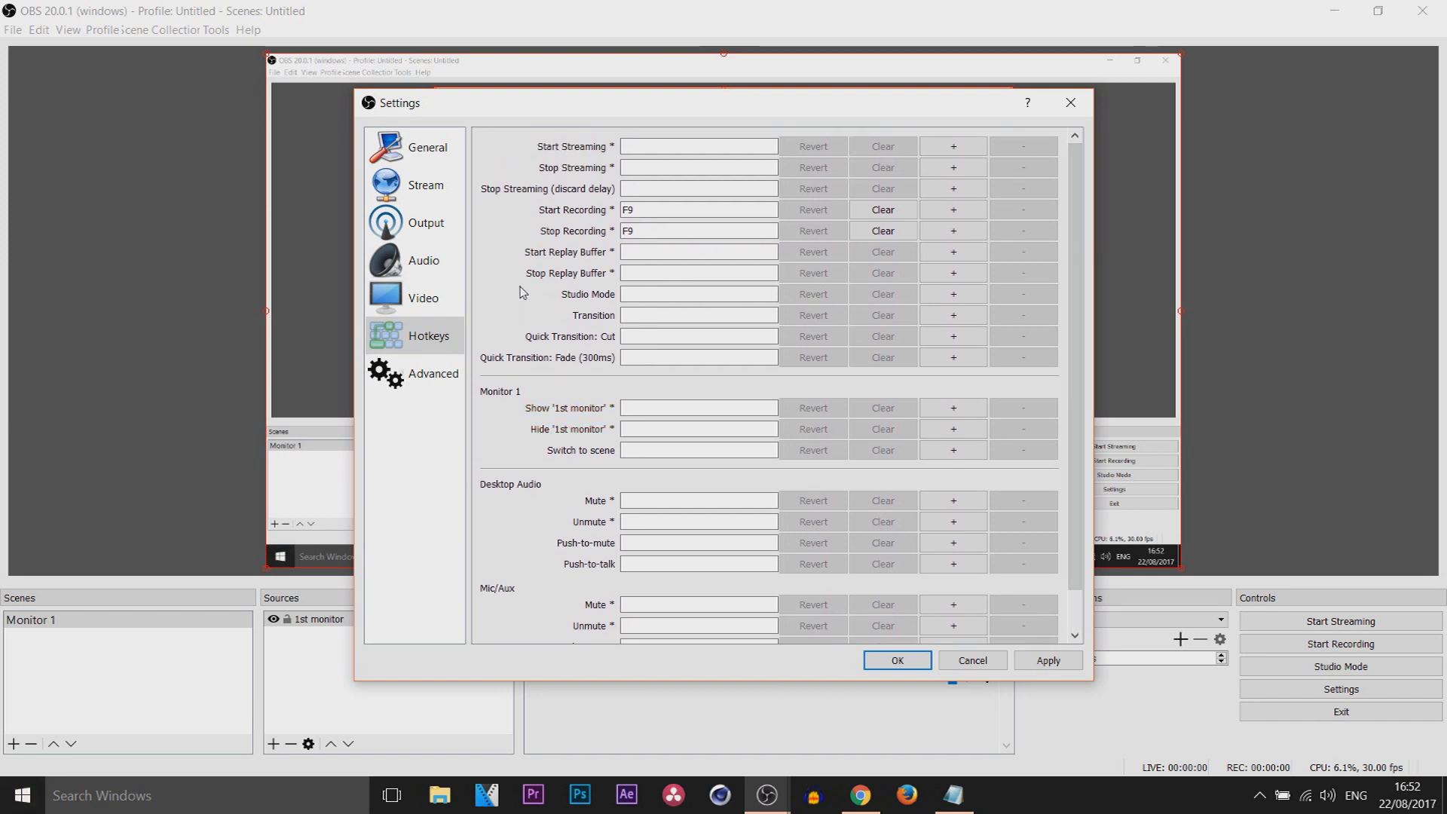
{"action": "left_click", "coordinate": [426, 373]}
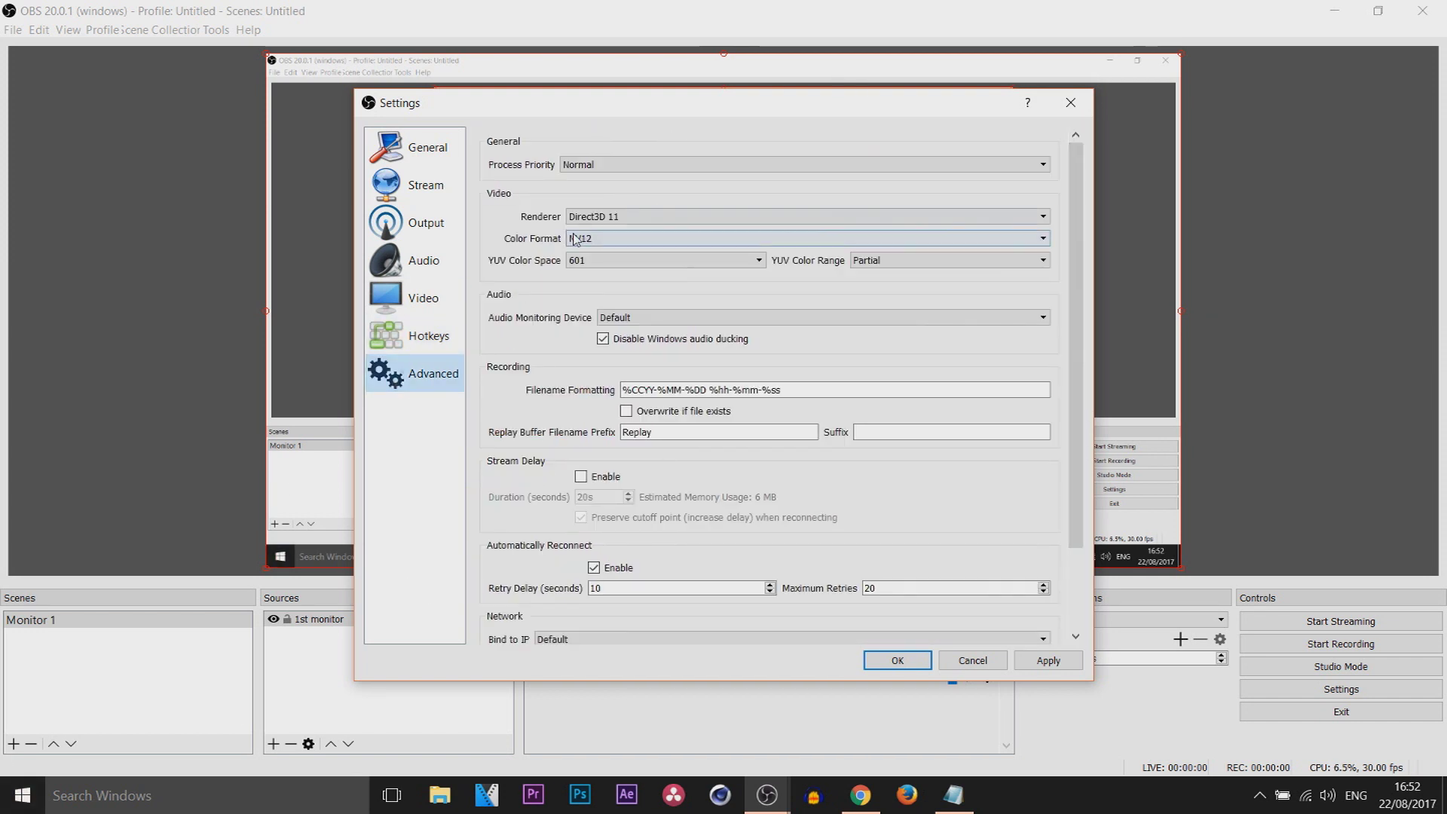
Step: Apply the settings and close the Settings window with Enter
{"action": "scroll", "coordinate": [742, 326], "scroll_direction": "down", "scroll_amount": 2}
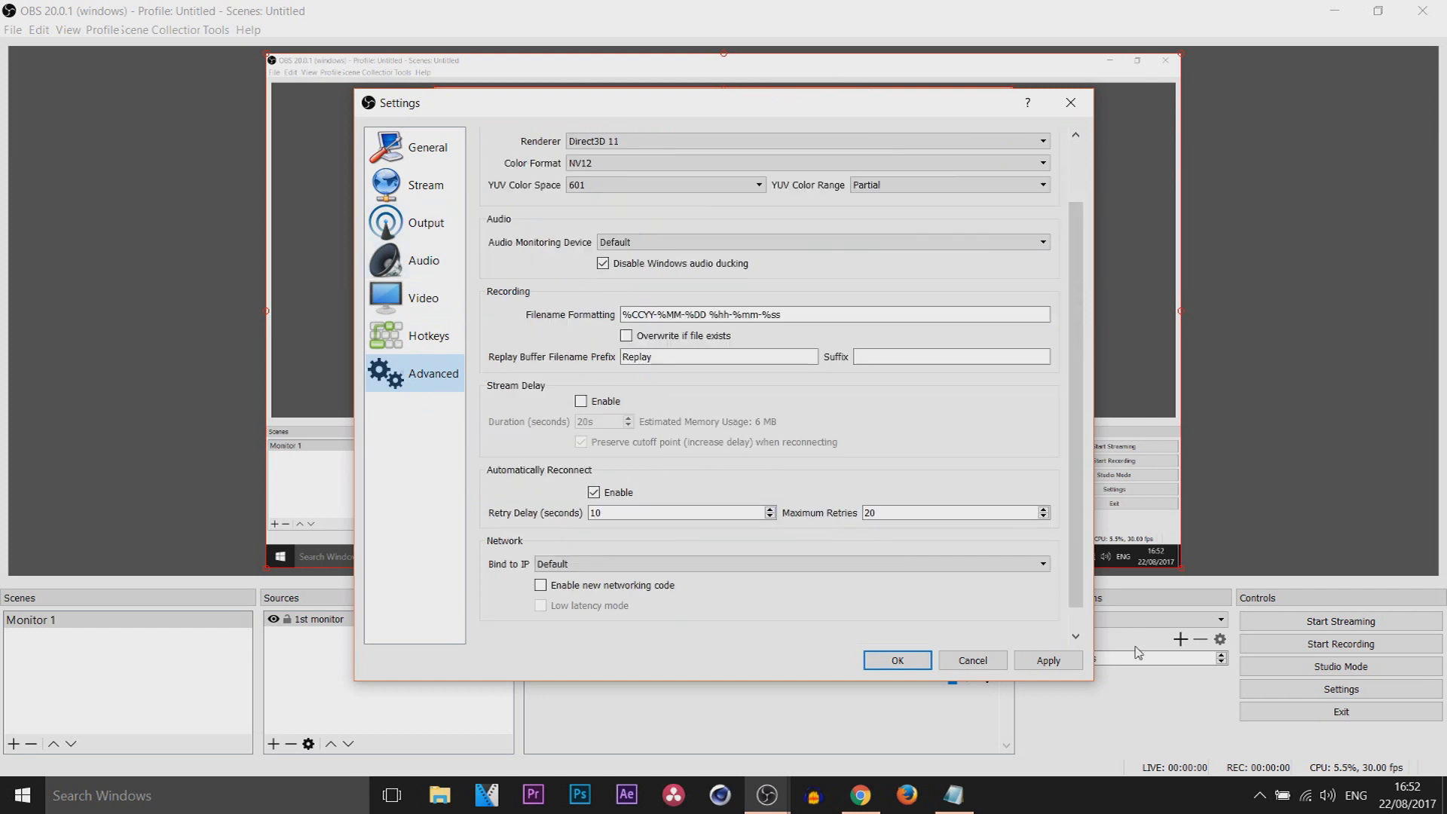
{"action": "left_click", "coordinate": [1019, 668]}
{"action": "key", "text": "Return"}
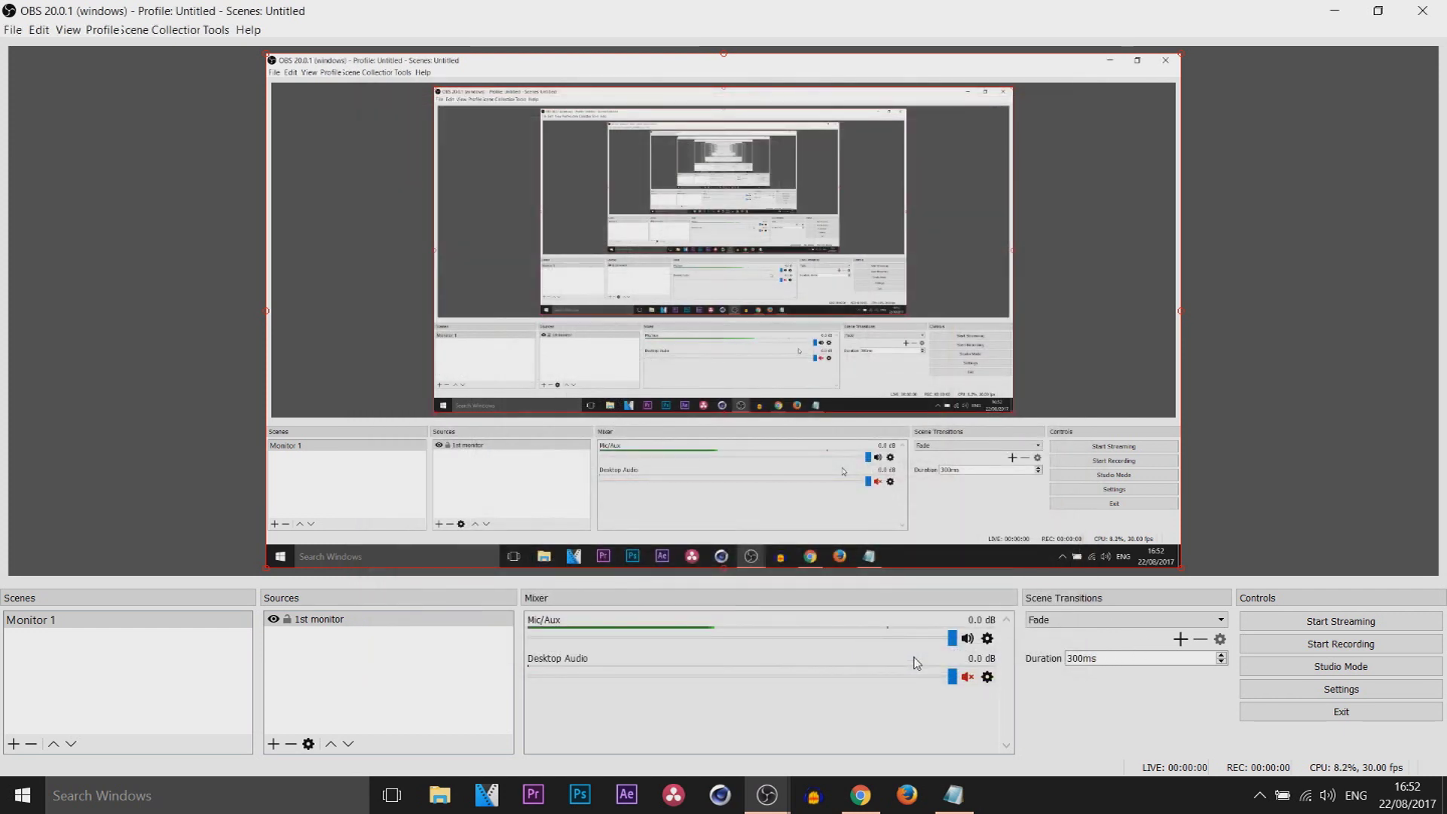